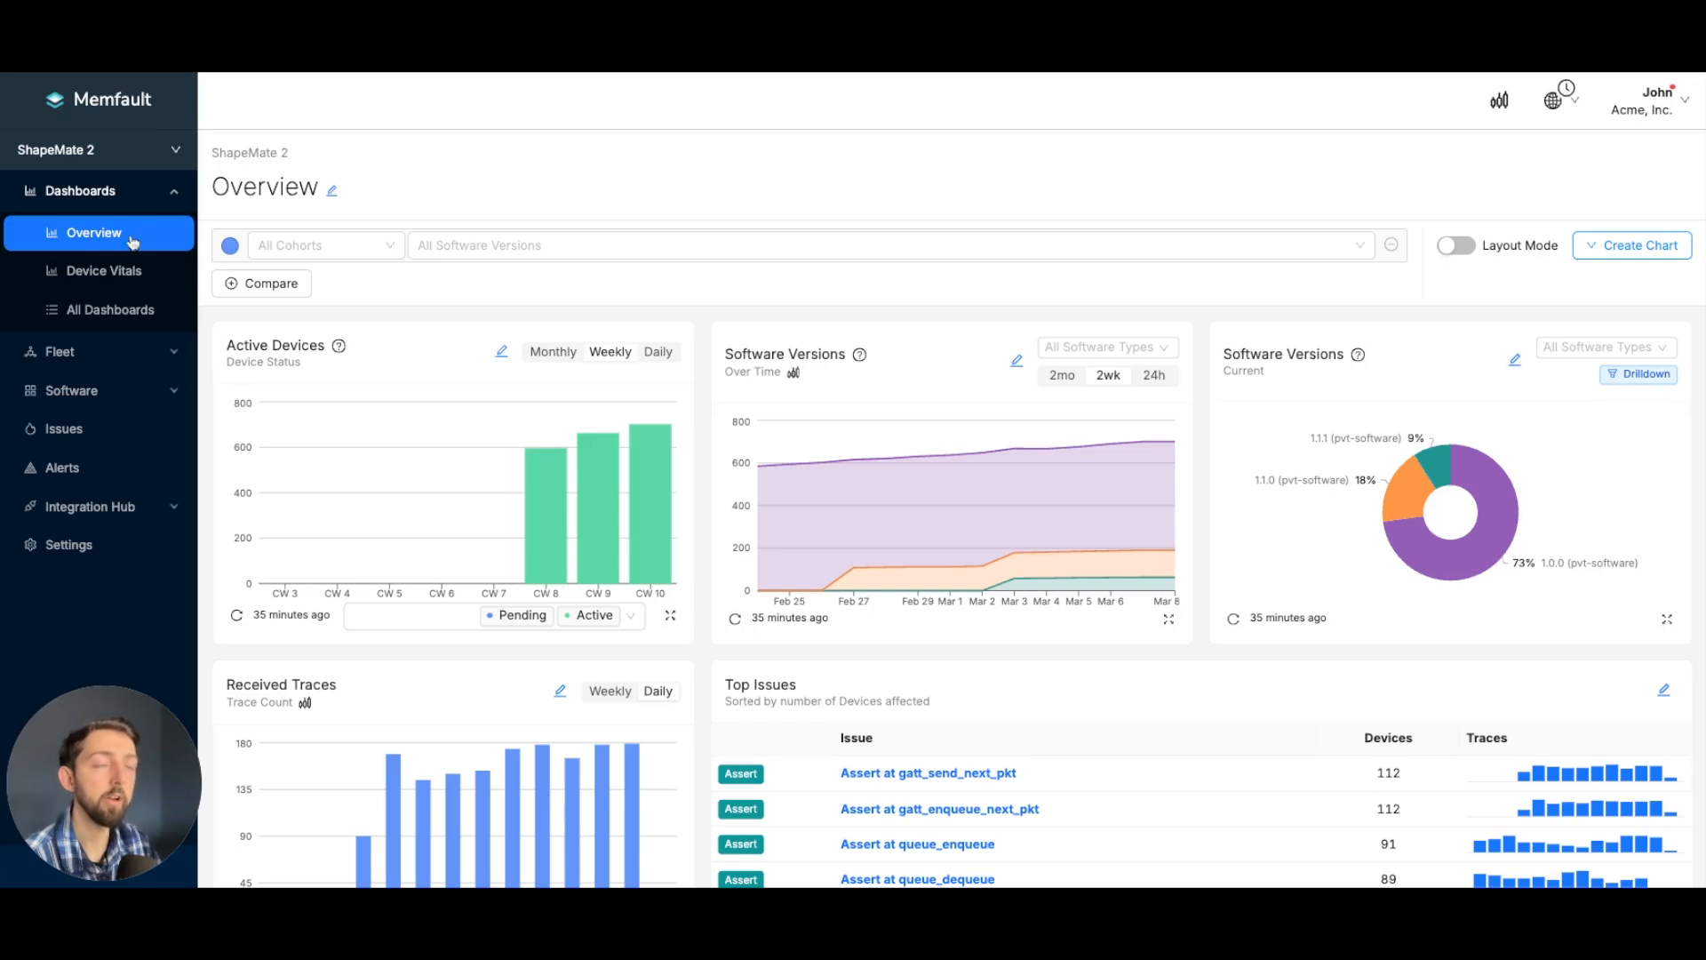
click(159, 361)
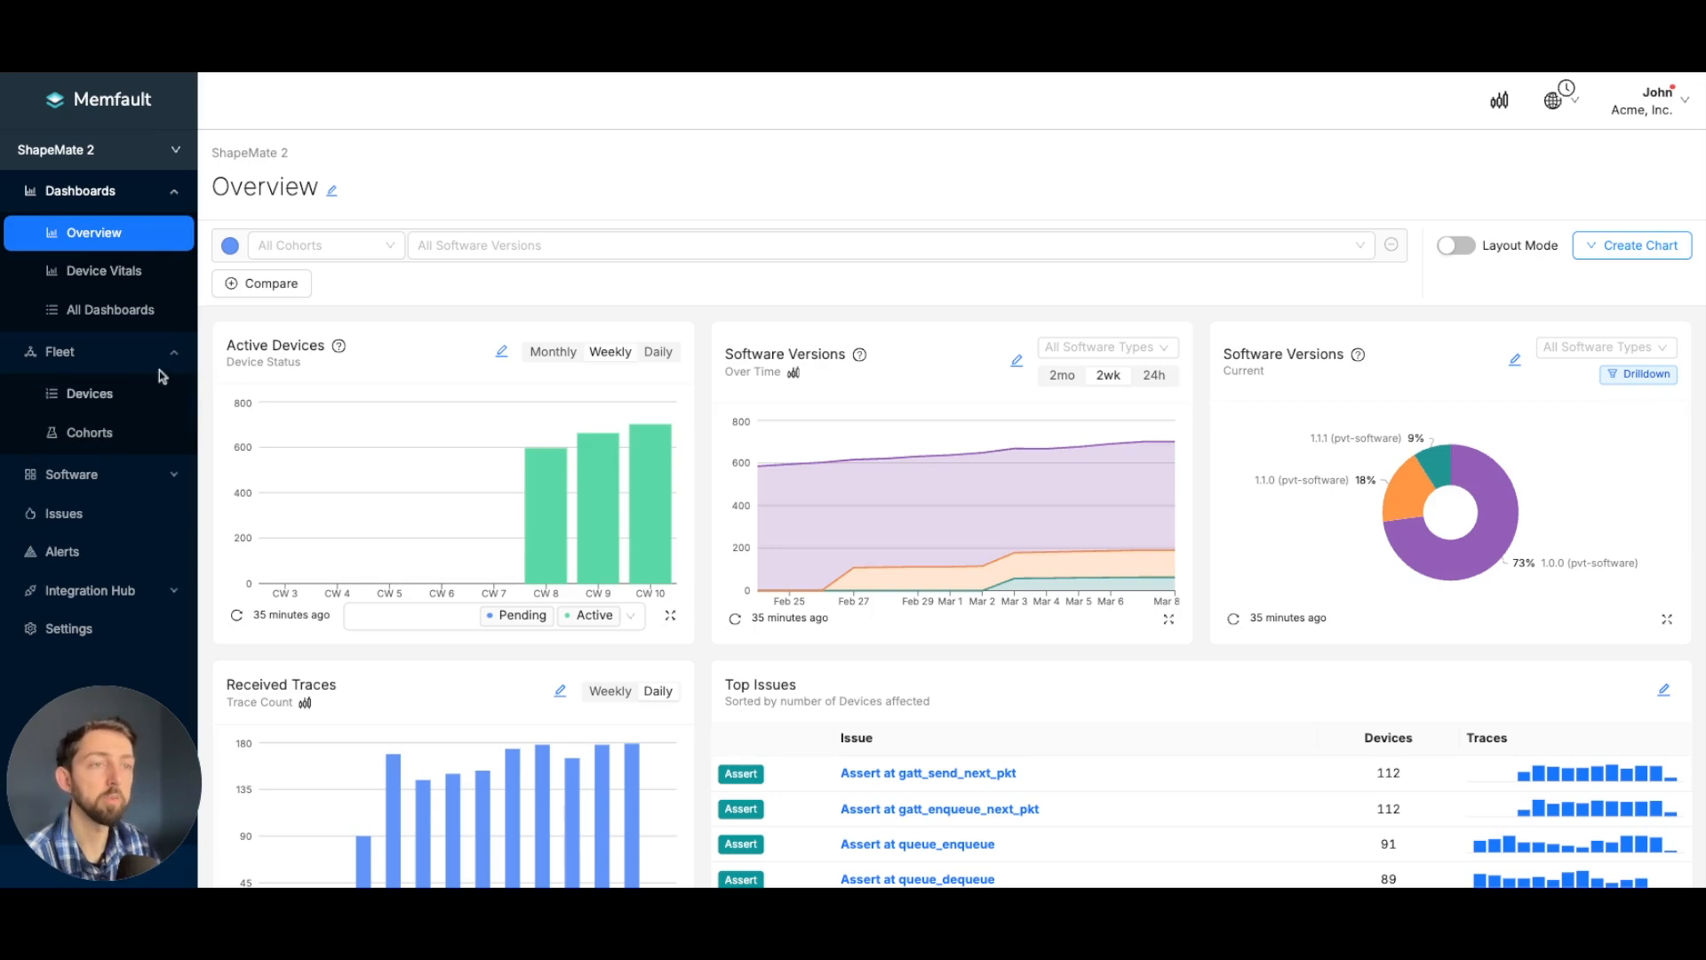
click(163, 360)
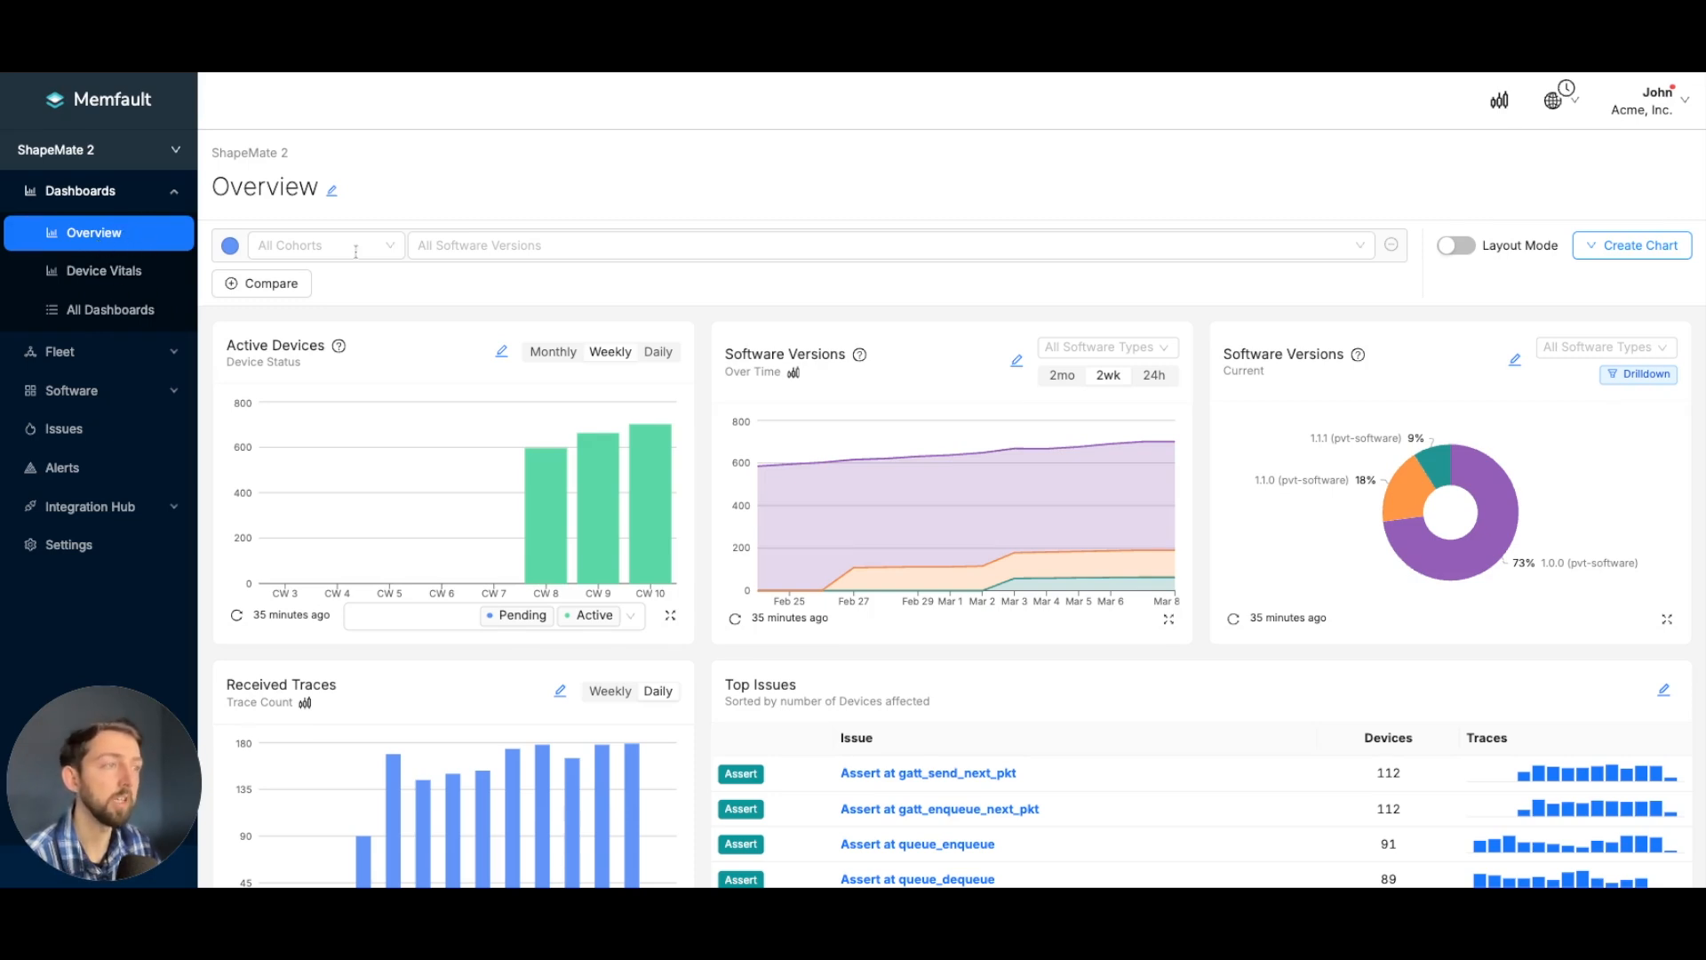
scroll(709, 311, down, 1)
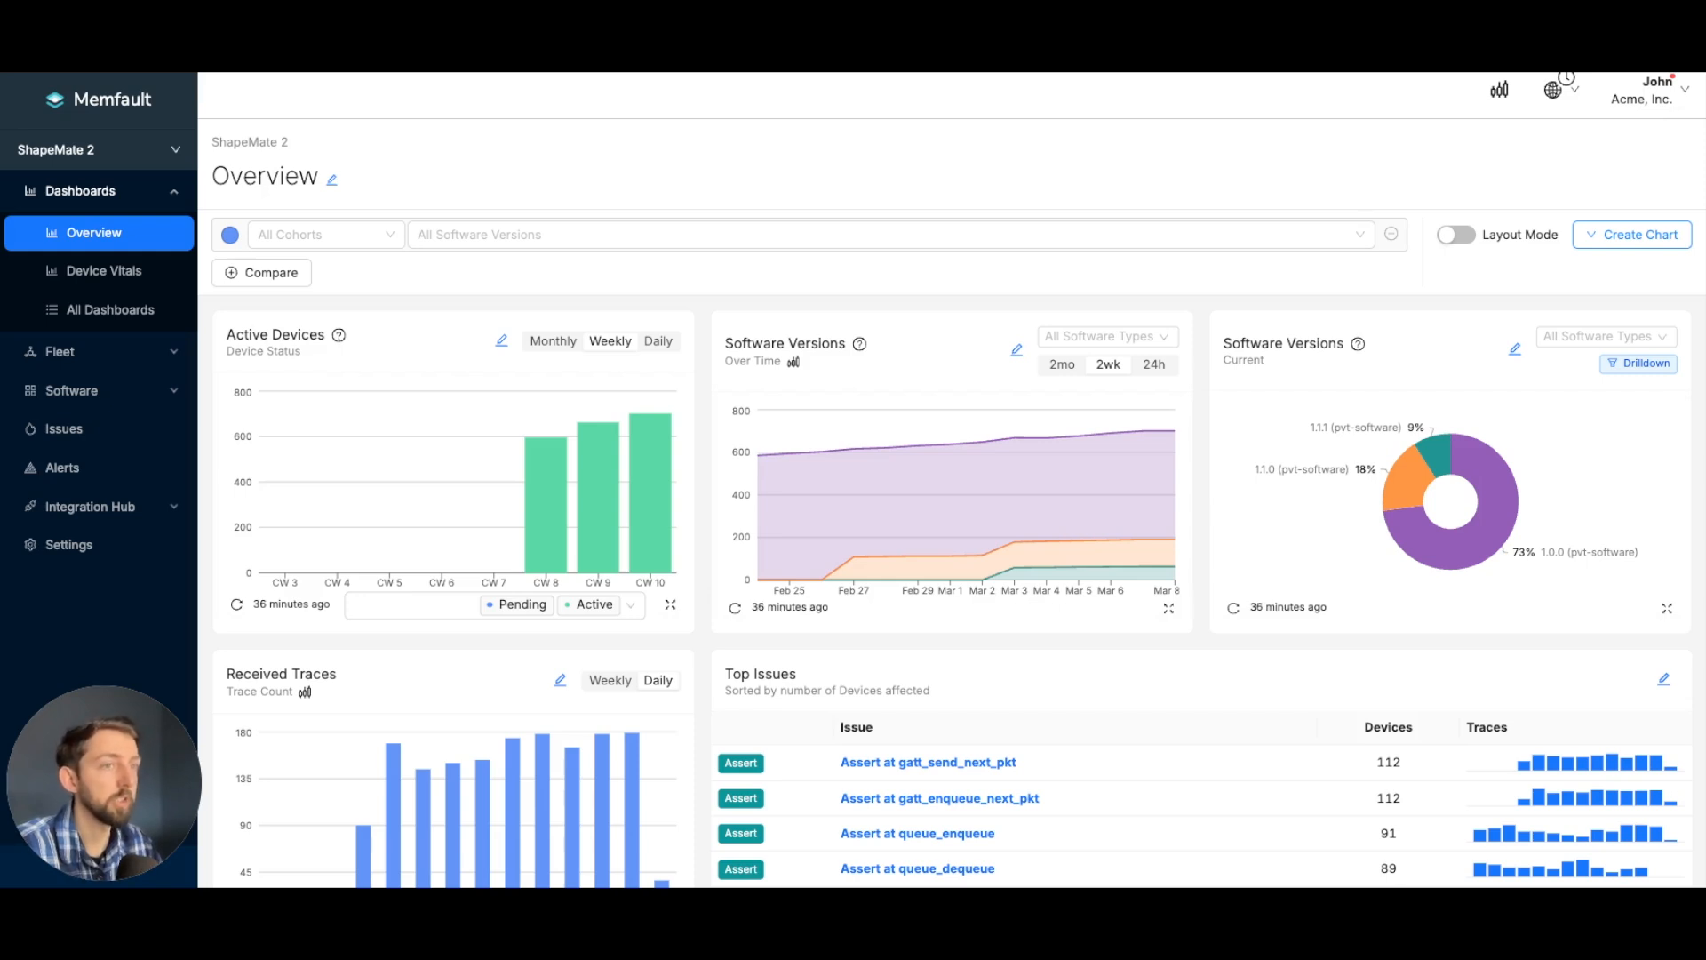
- Create a new dashboard named Battery Tracking from the Battery template
click(138, 311)
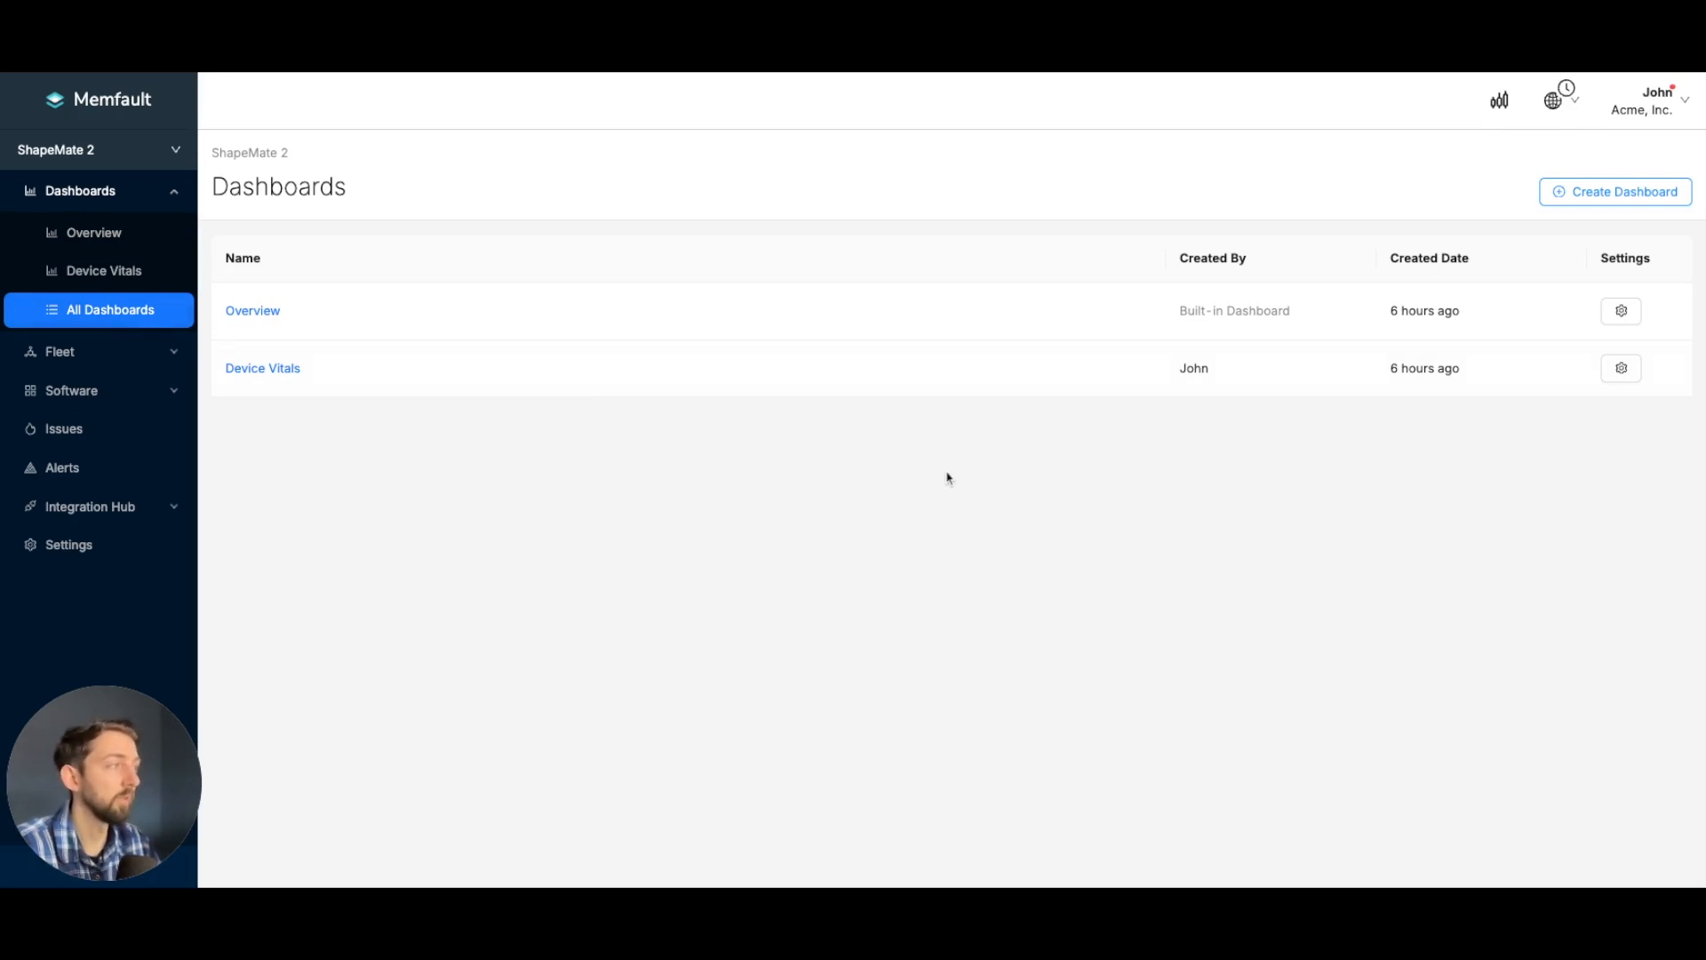
click(1584, 193)
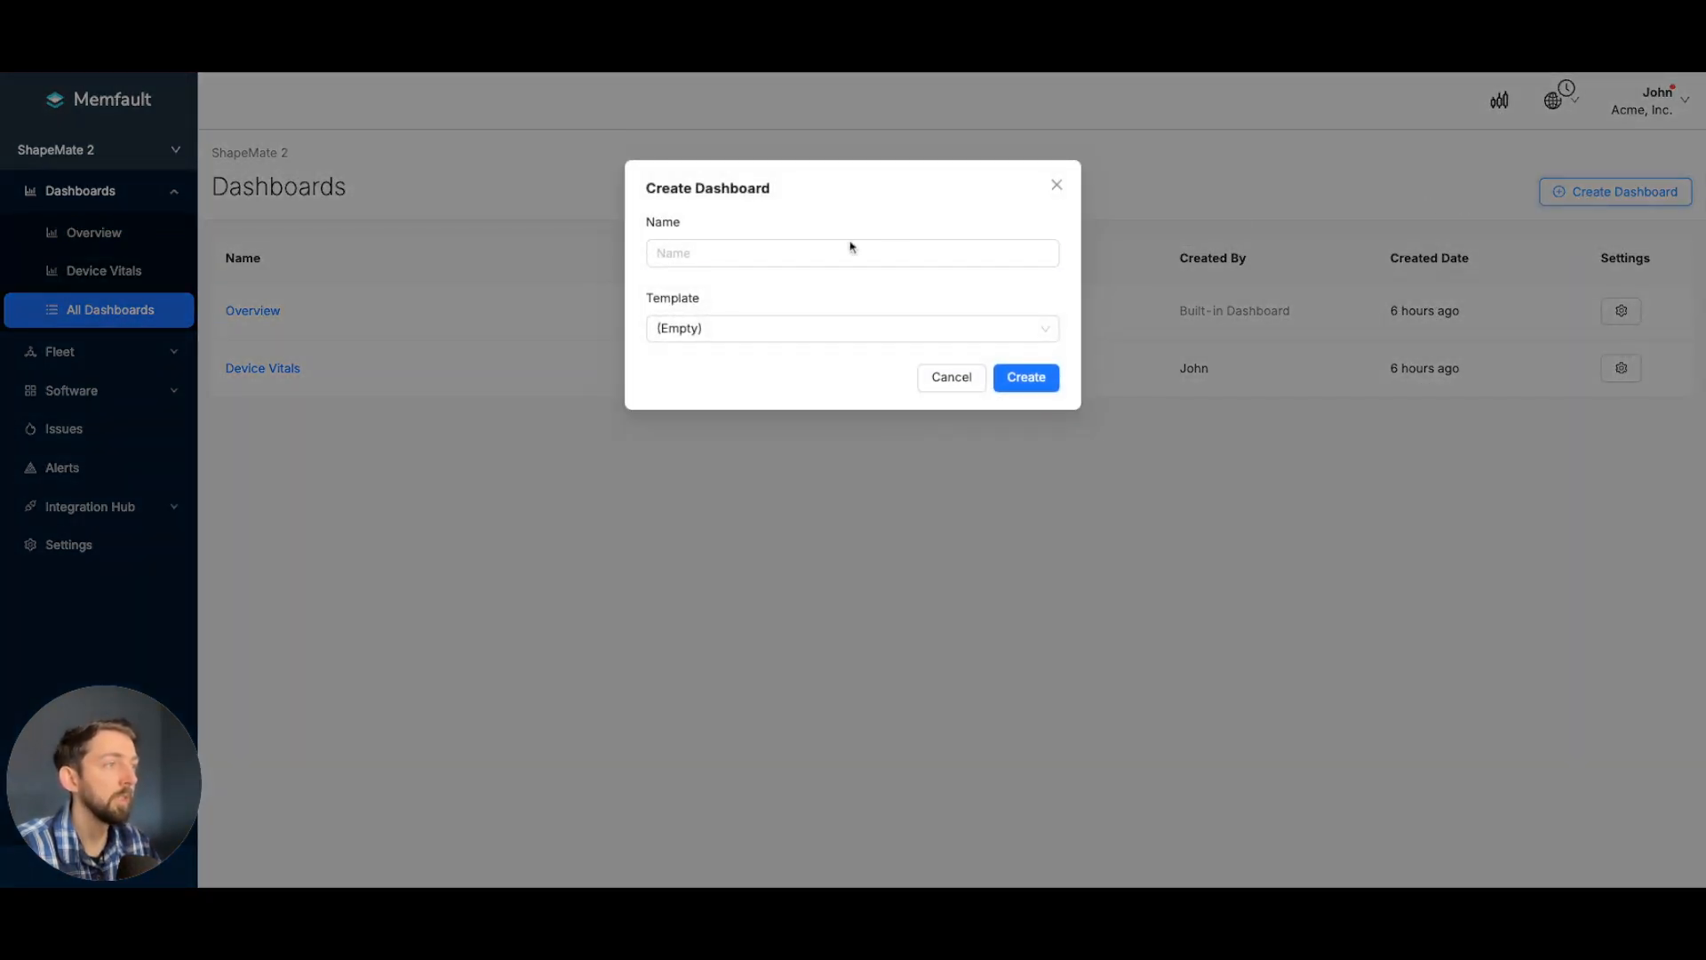
click(767, 252)
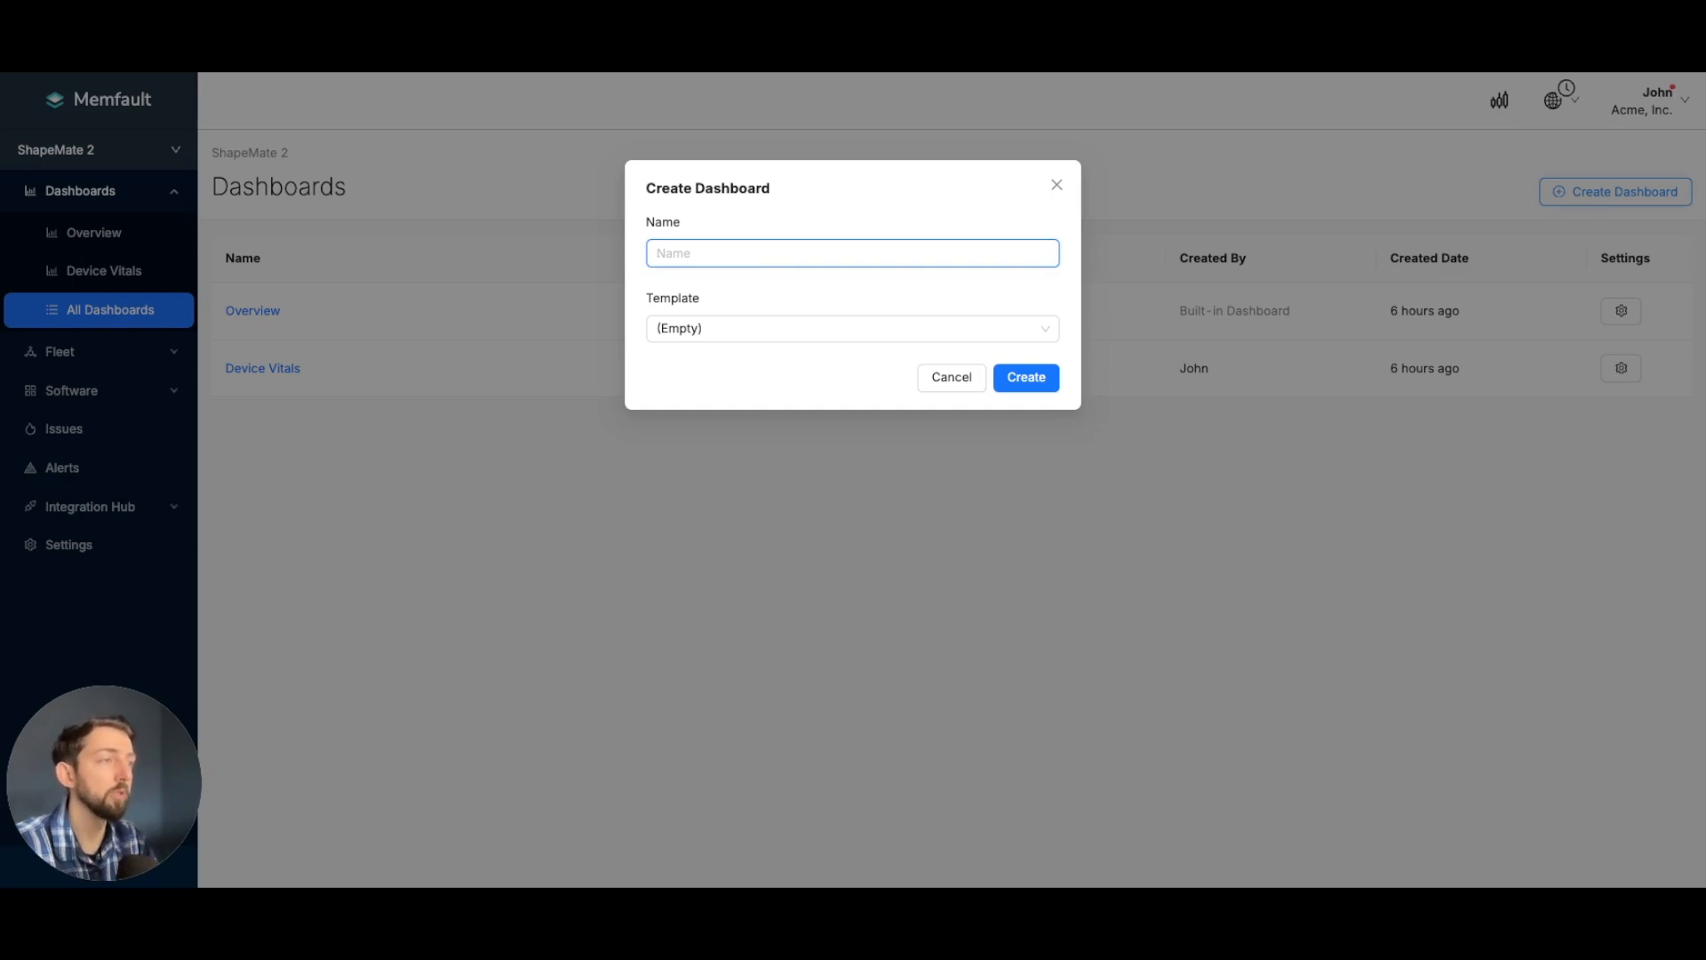
text(Battery Tracking)
click(897, 329)
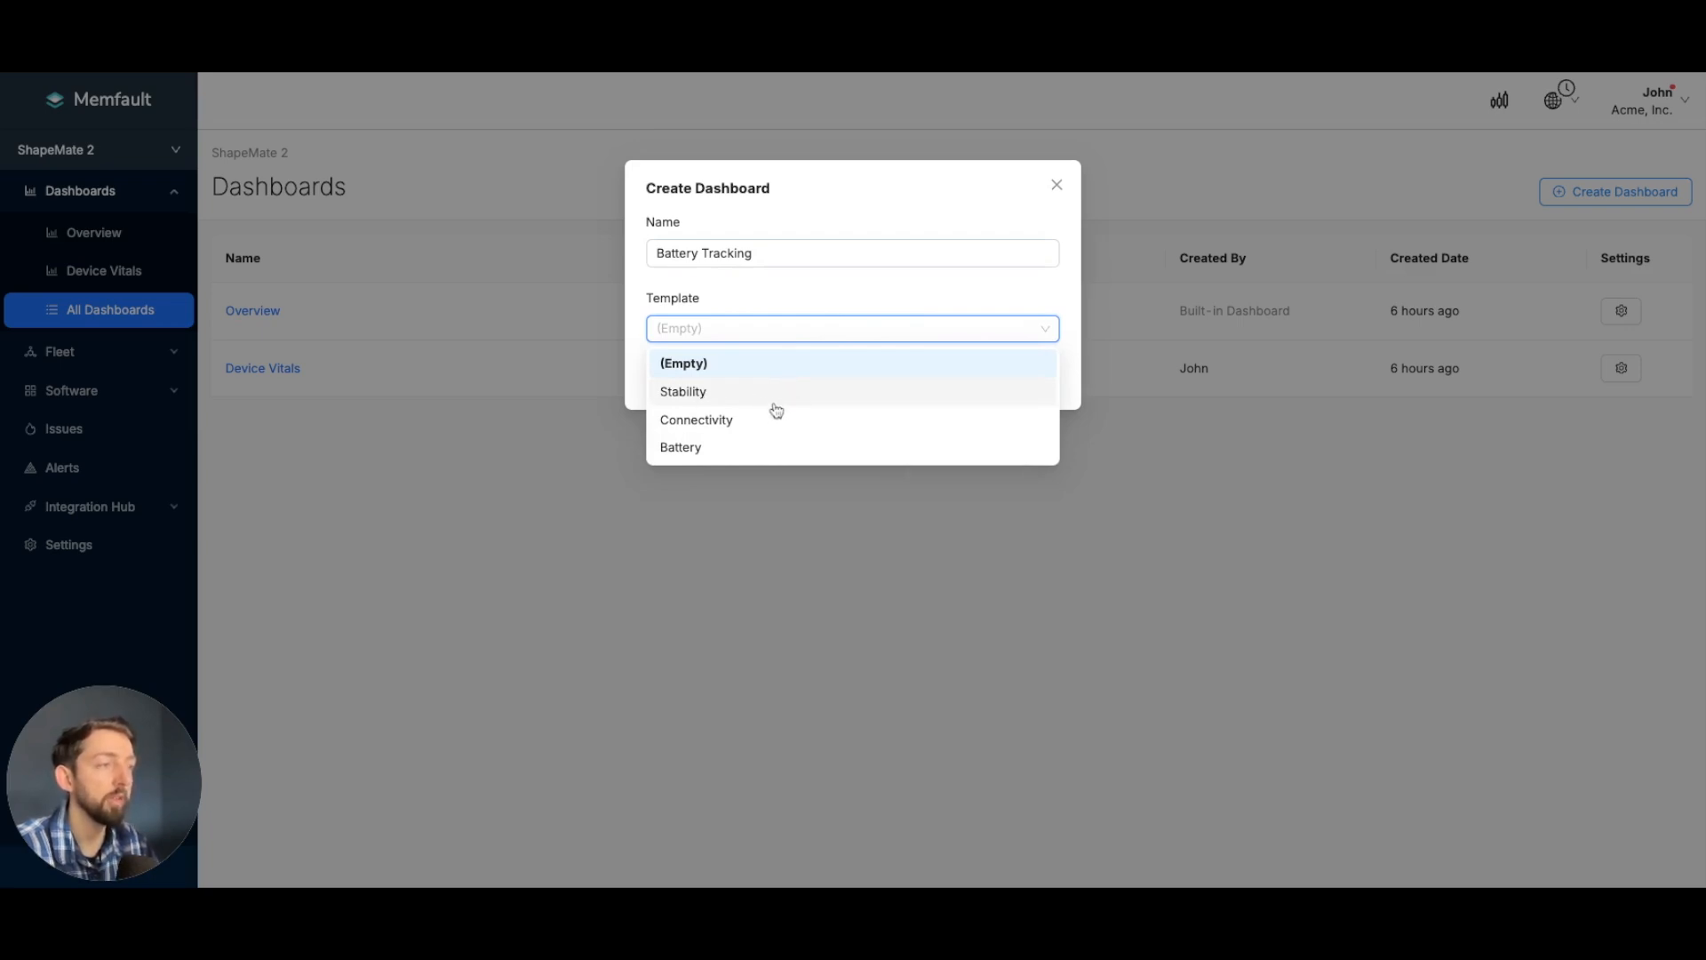
click(726, 454)
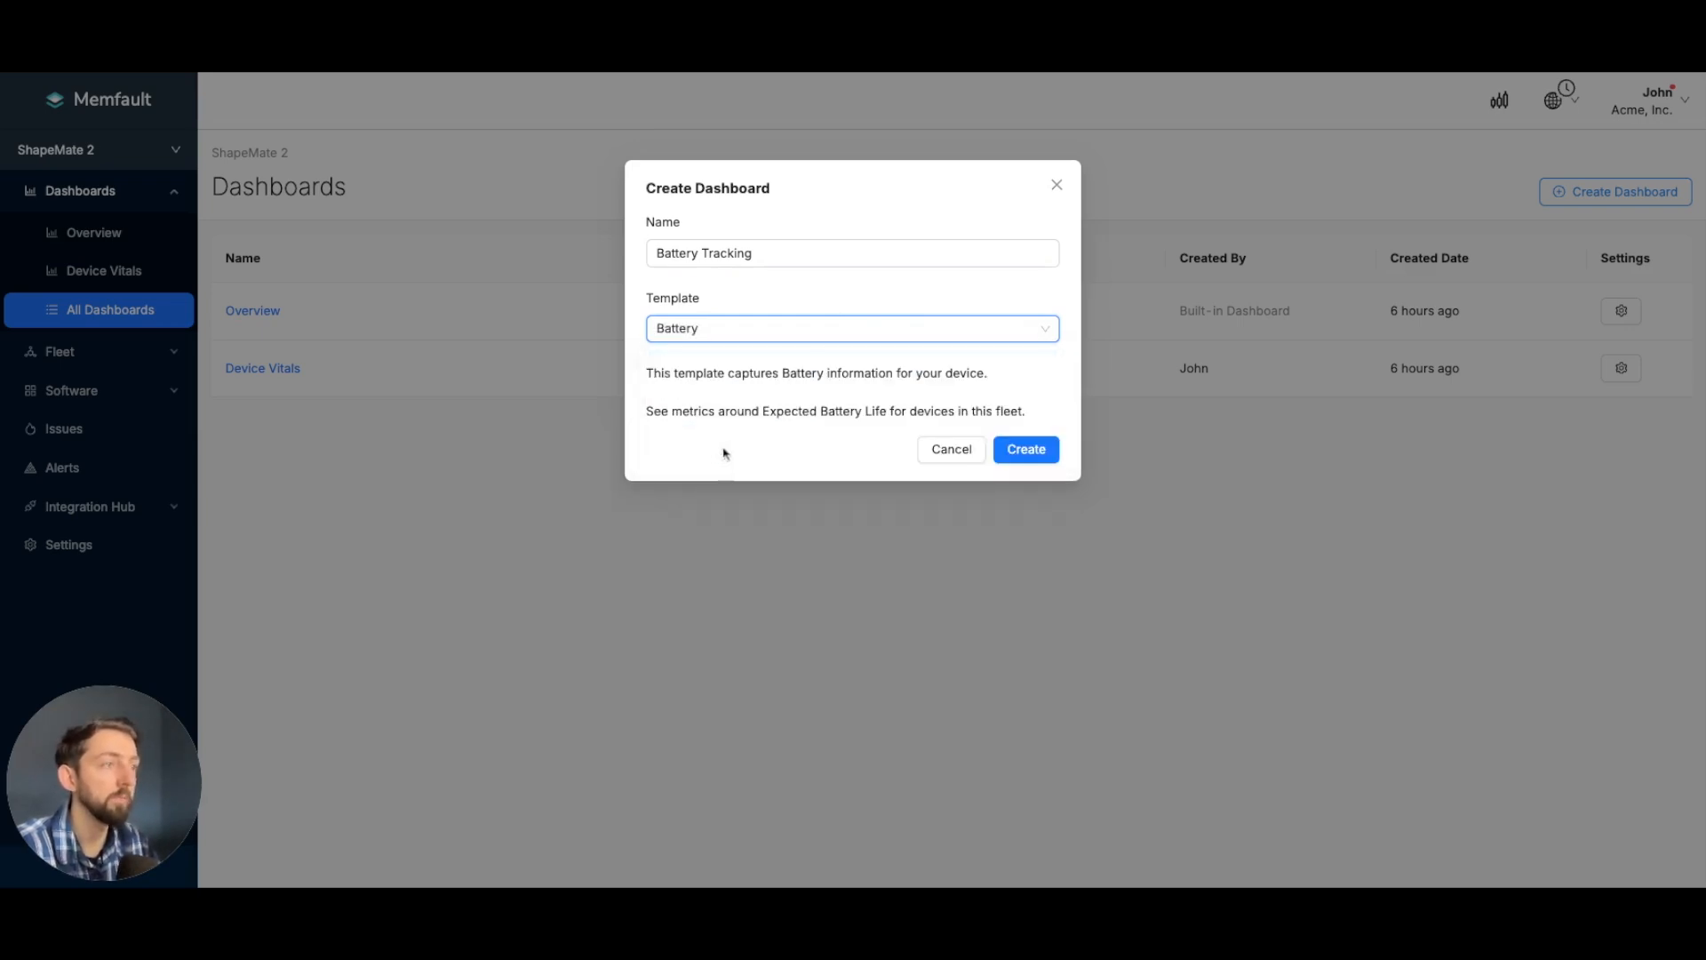
click(1041, 455)
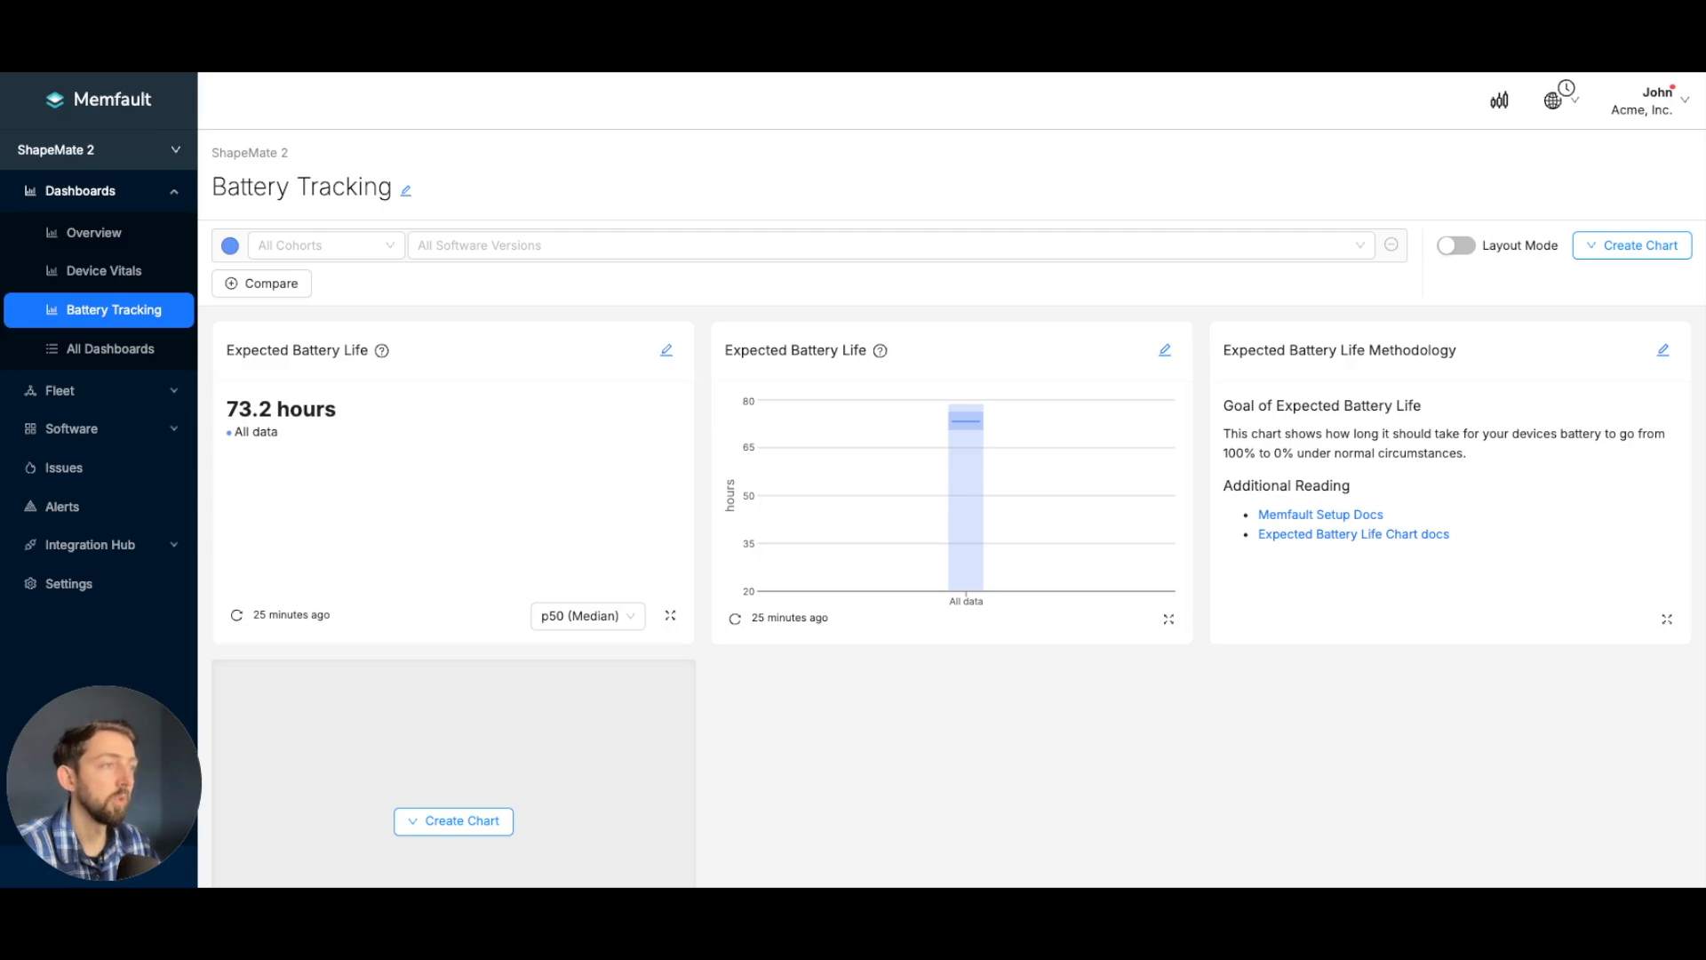
- Filter the dashboard to software version 1.0.0 and add a comparison group with versions 1.1.0 and 1.1.1
click(553, 247)
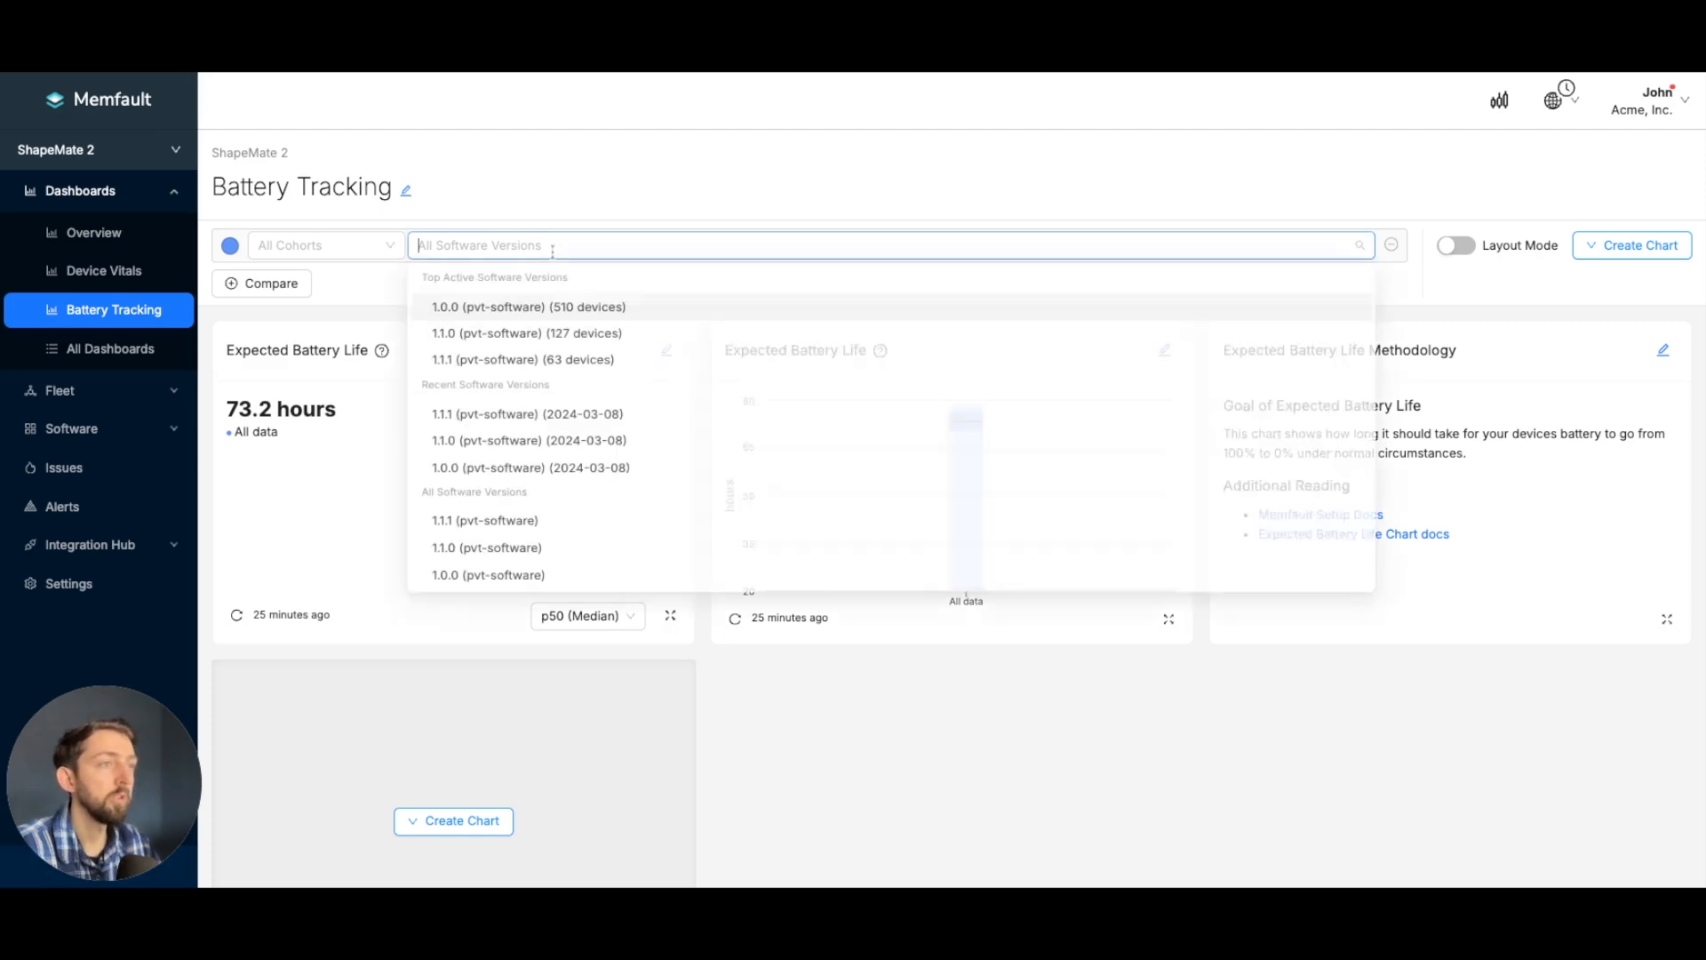
click(536, 308)
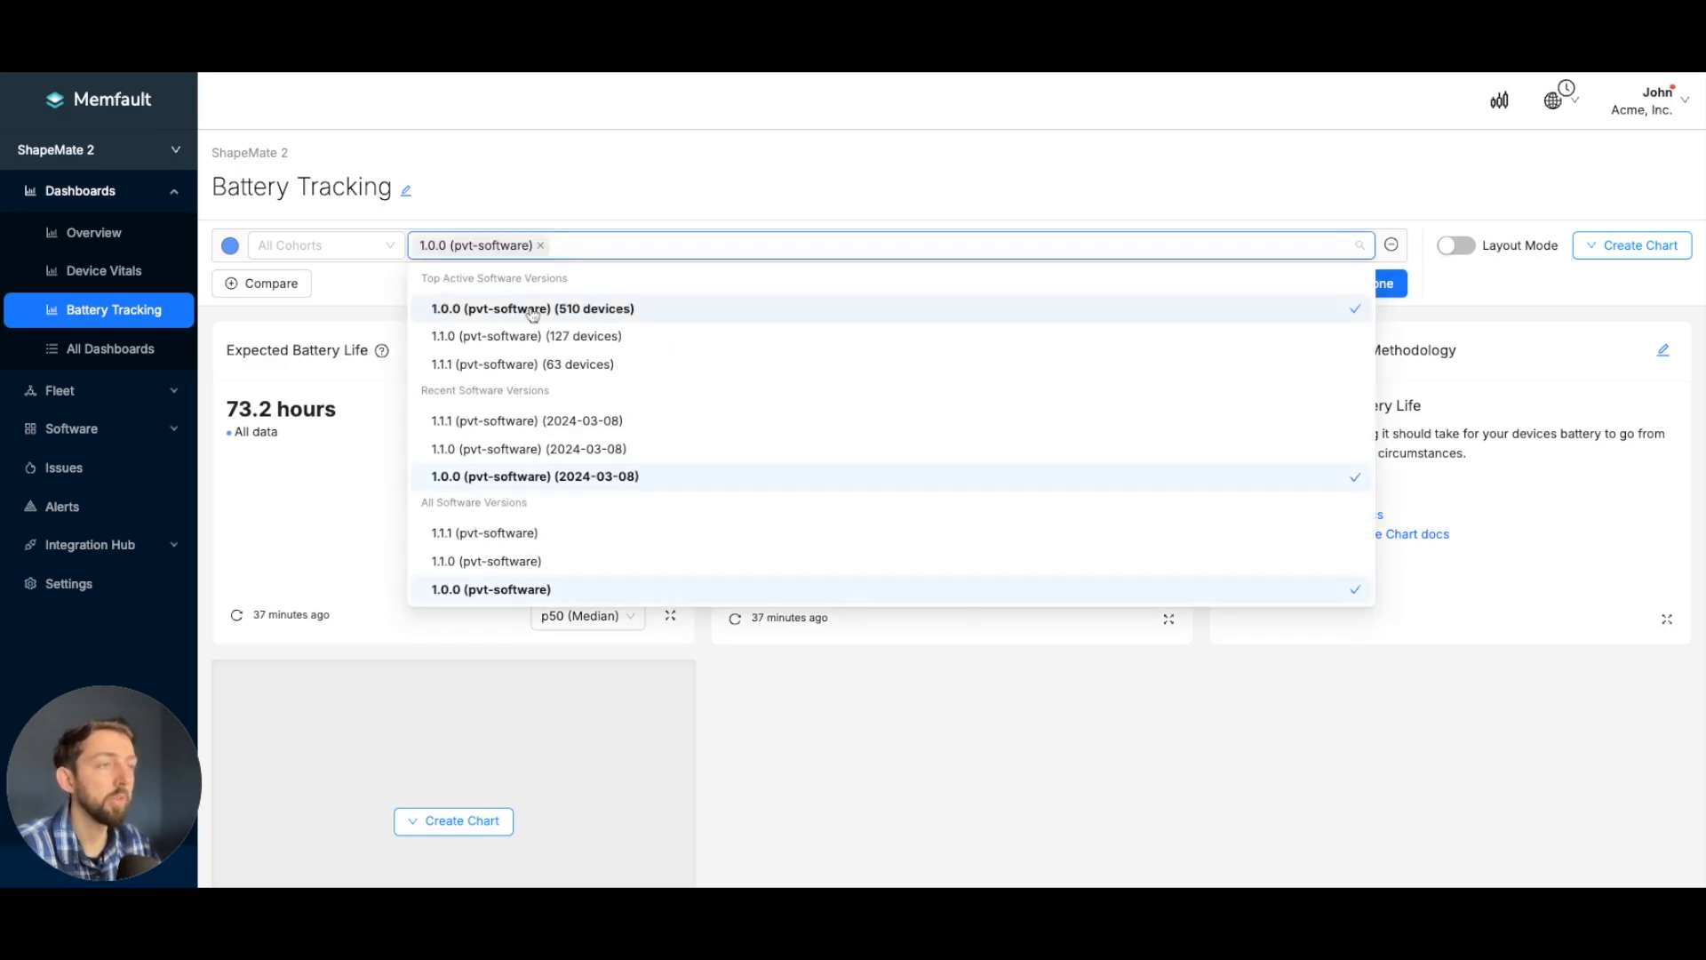
click(400, 296)
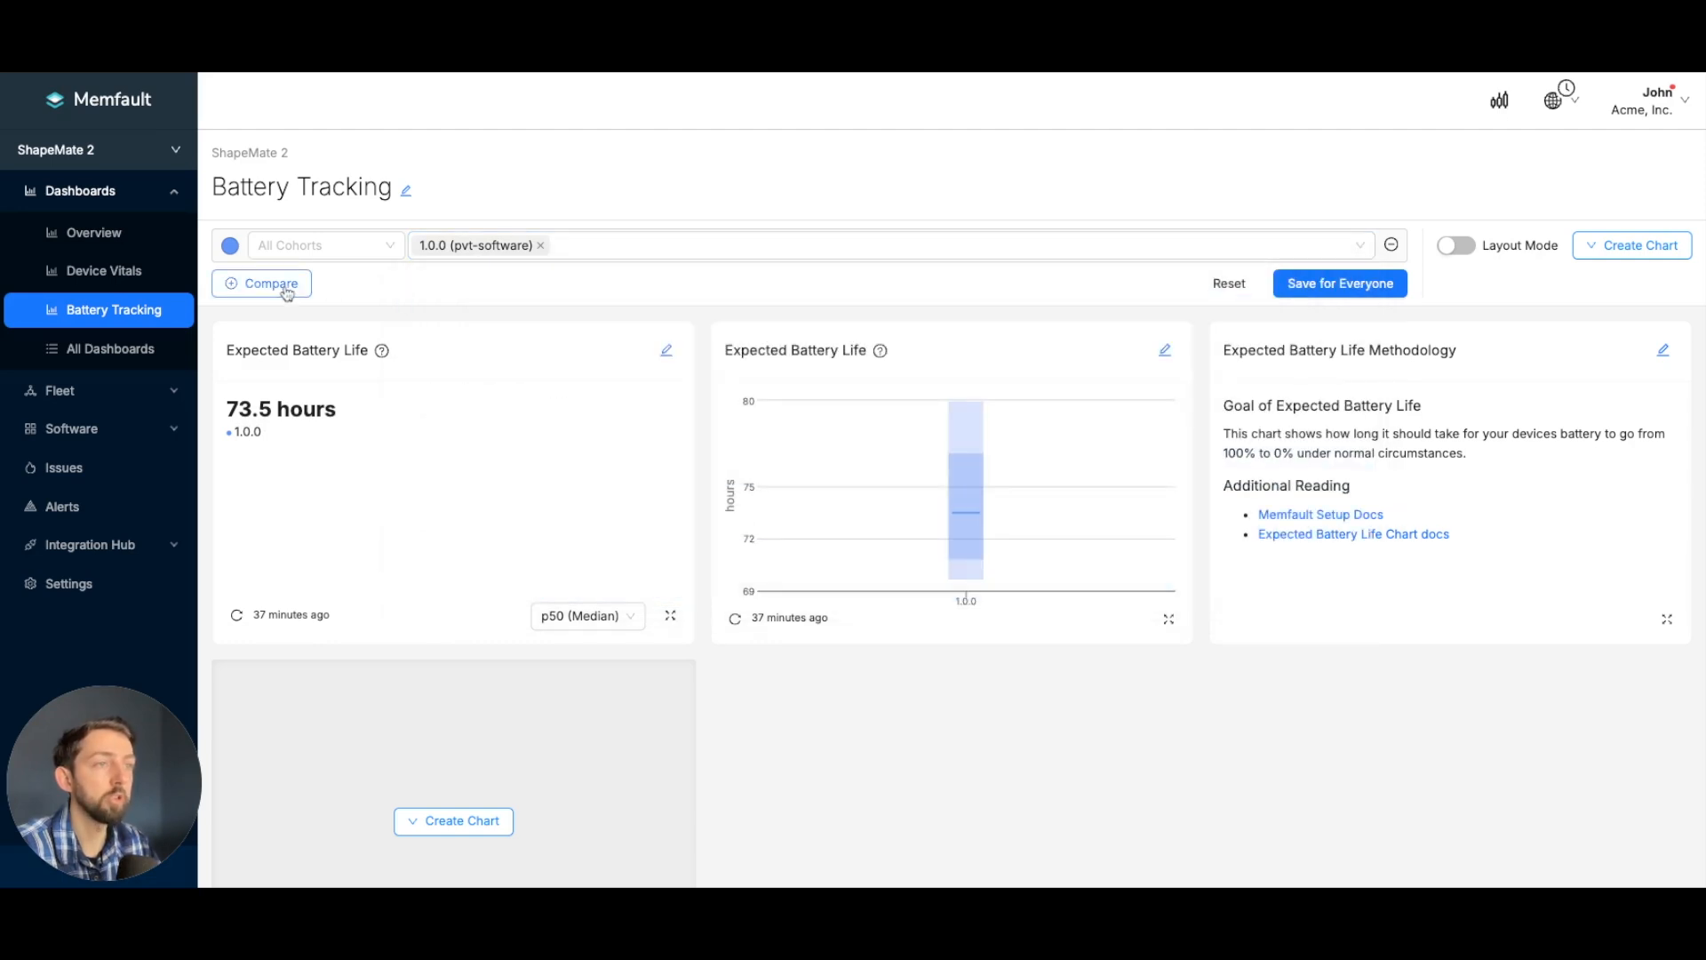
click(289, 284)
click(451, 286)
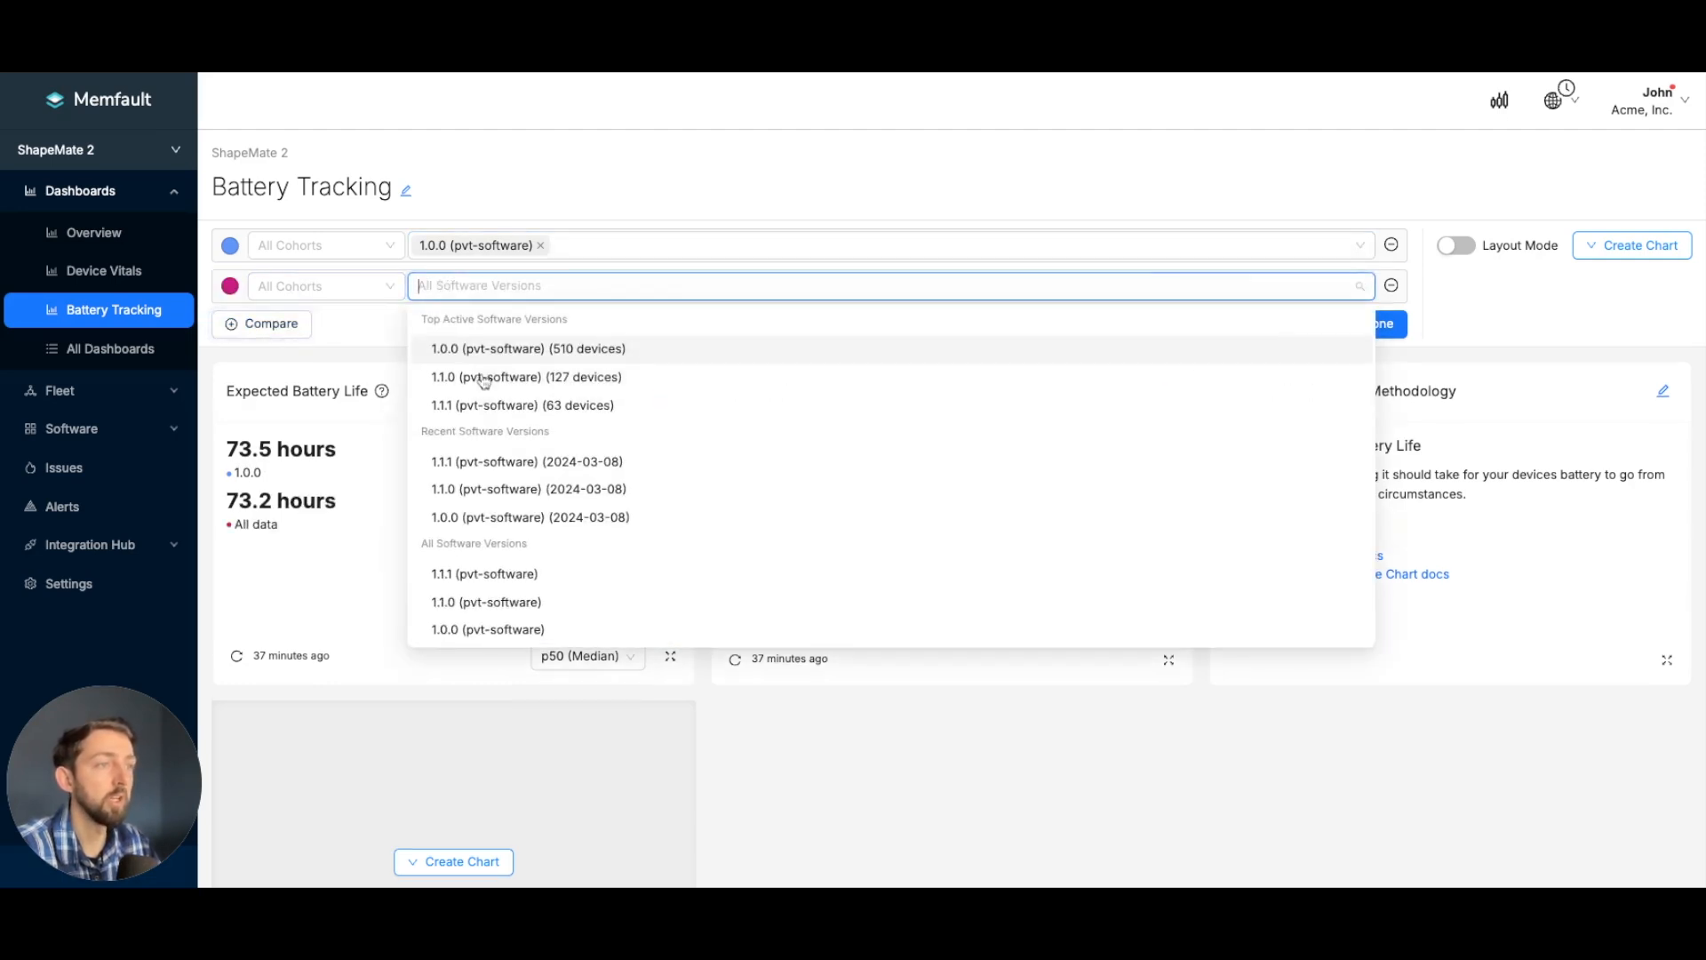
click(484, 382)
click(480, 406)
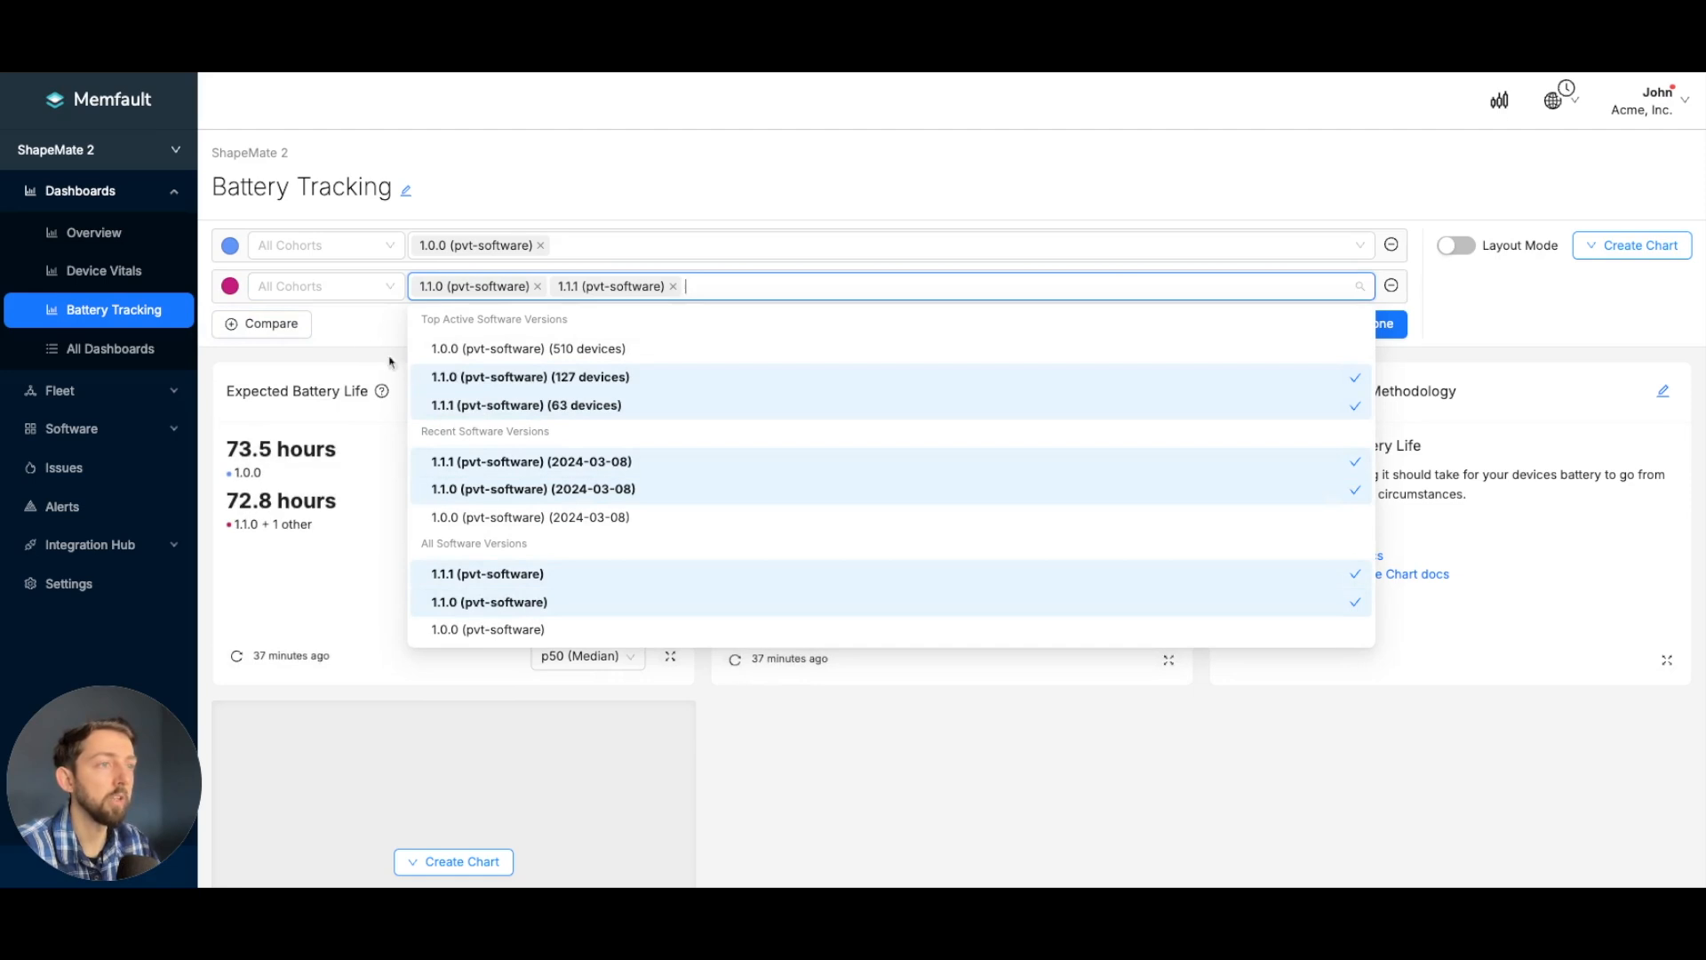
click(352, 330)
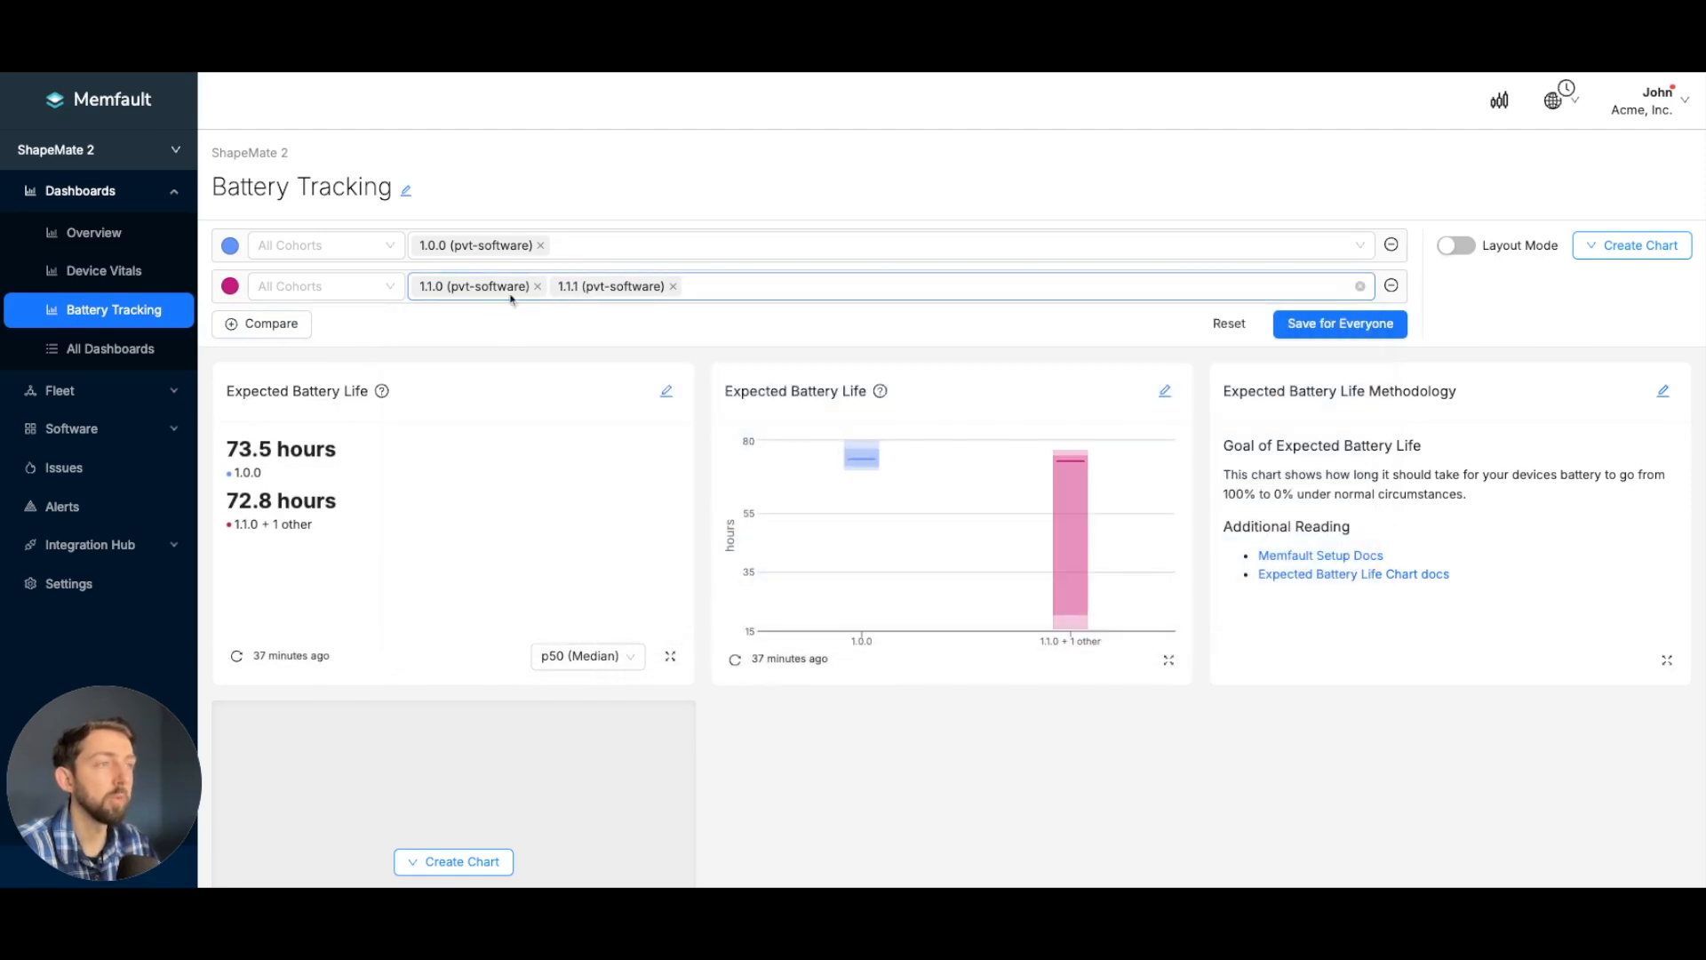
- Remove version 1.1.1 from the second comparison group and save the dashboard filters for everyone
mouse_move(1071, 466)
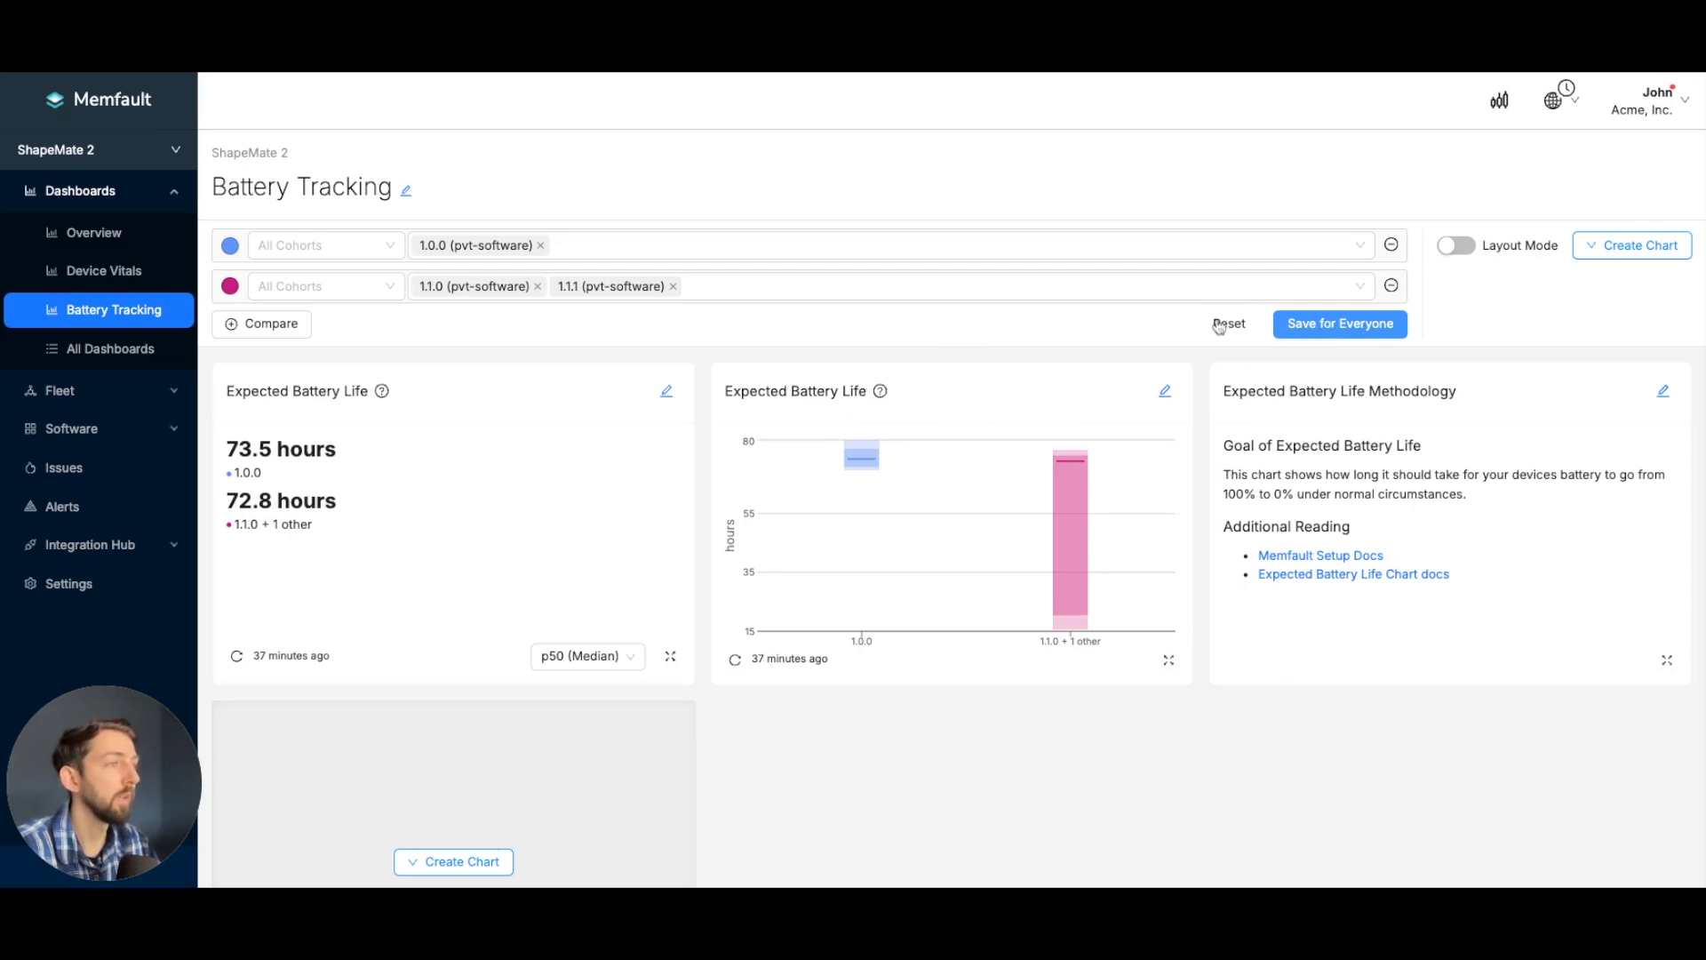
click(674, 286)
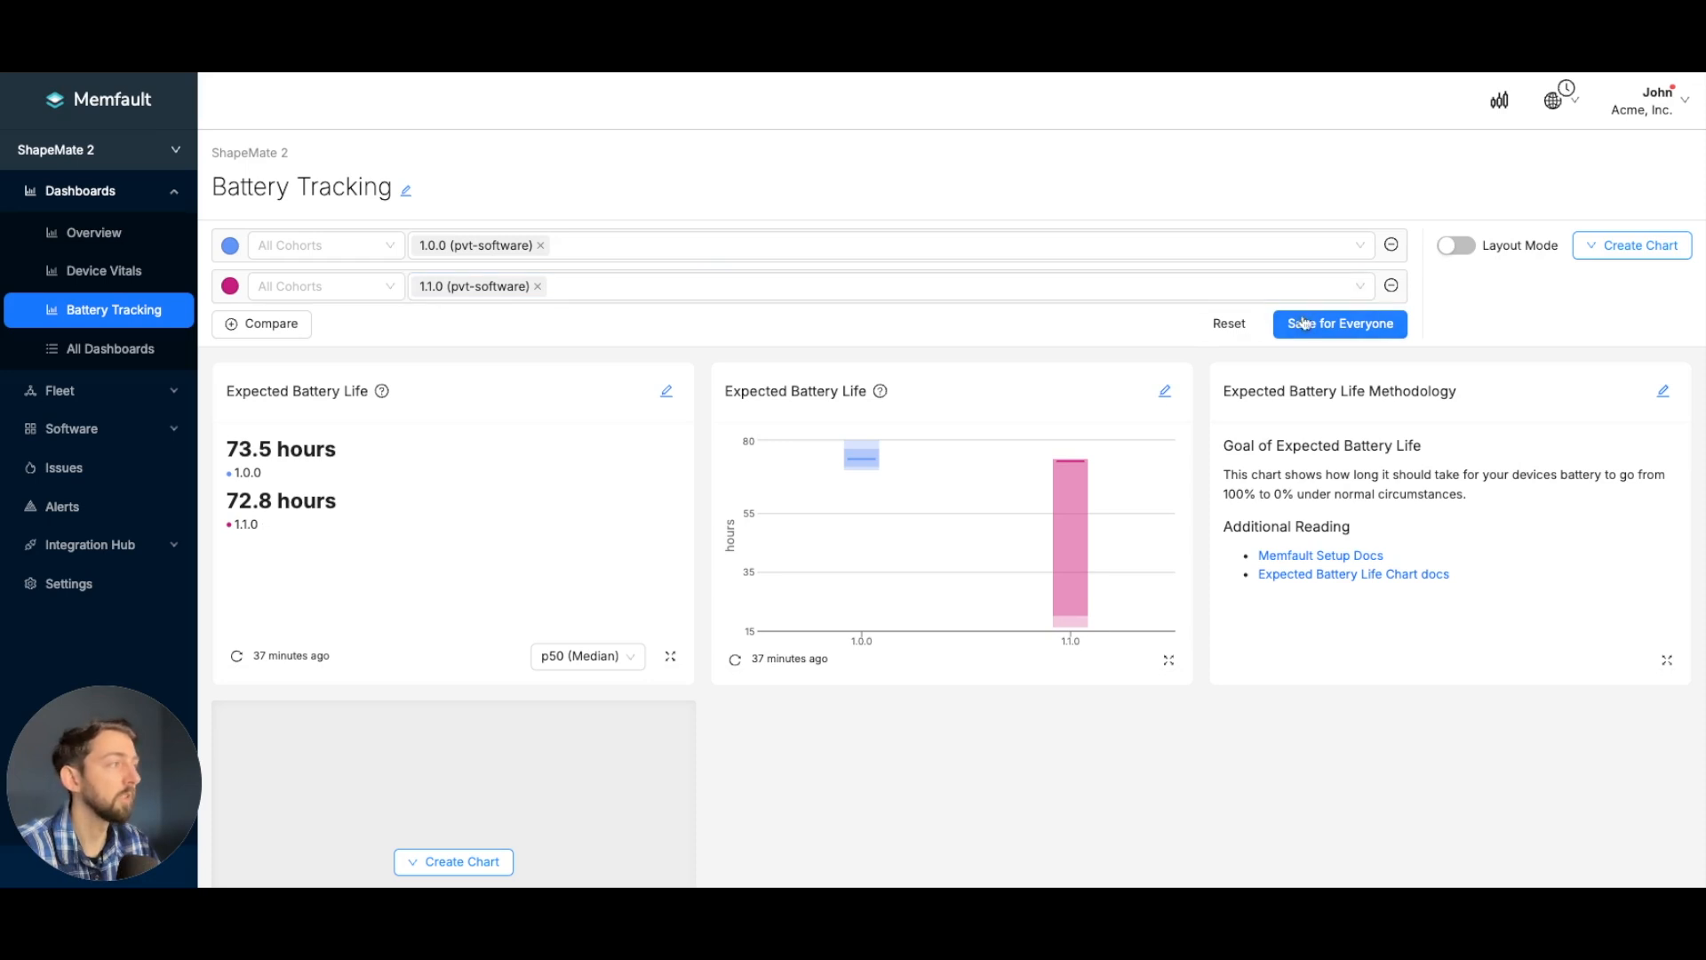
click(1349, 325)
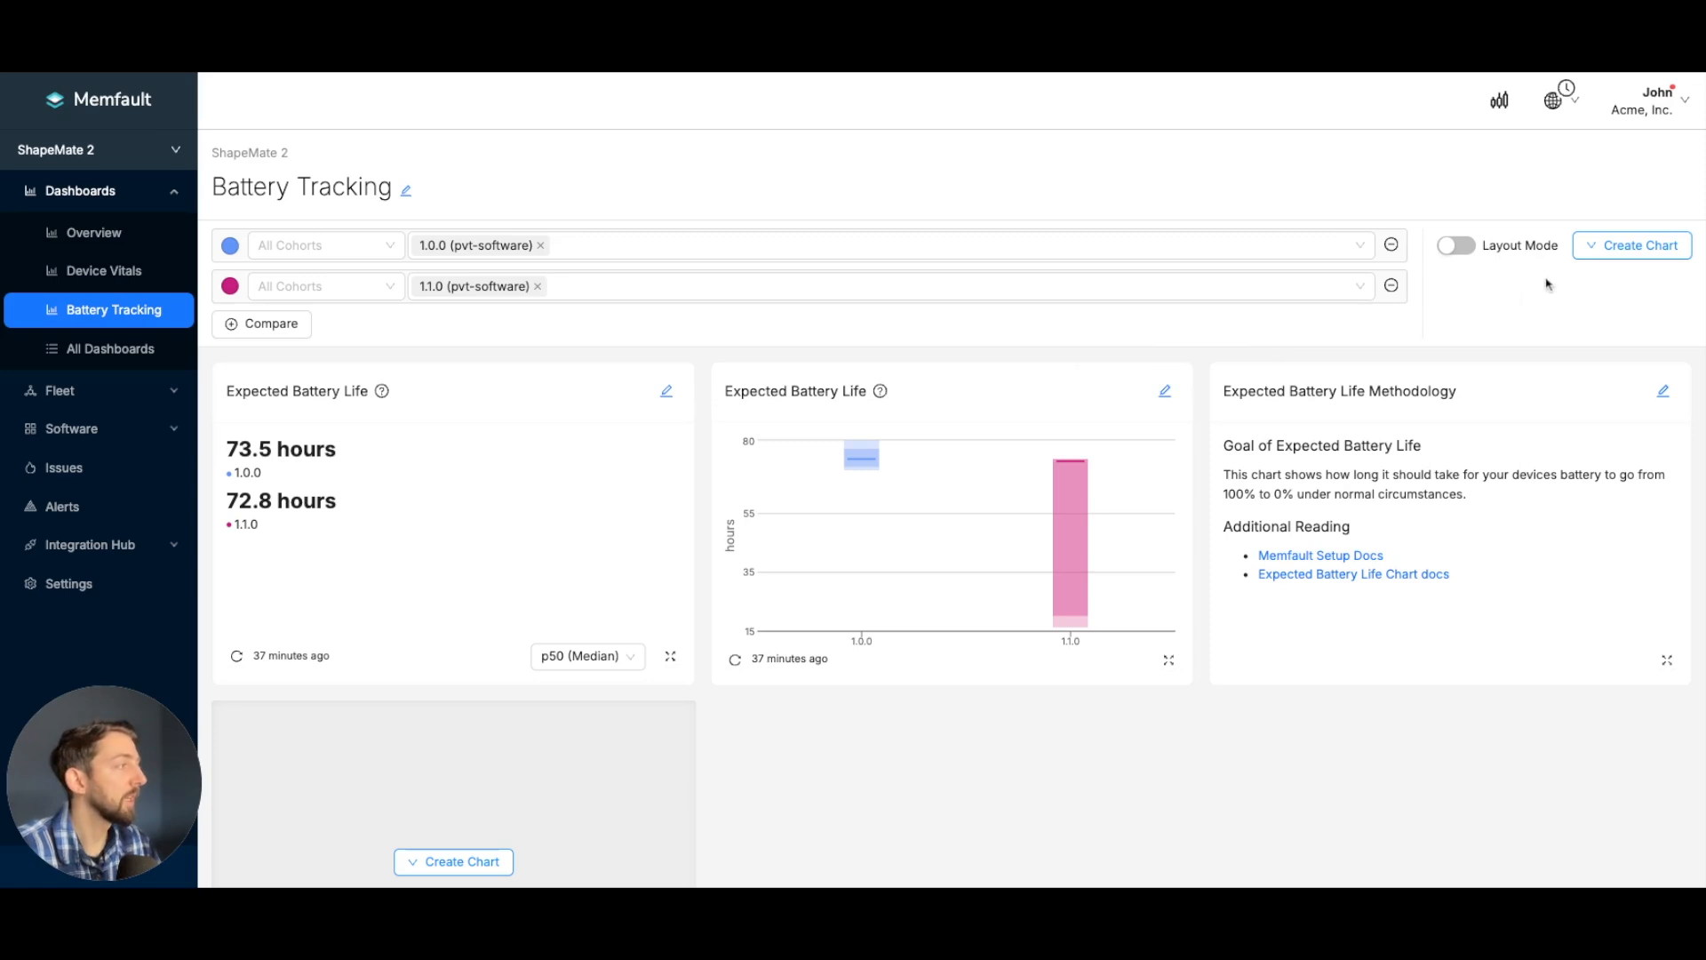
- Add a Software Versions chart to the dashboard with its rollup set to Current
scroll(1553, 284, down, 1)
click(1597, 255)
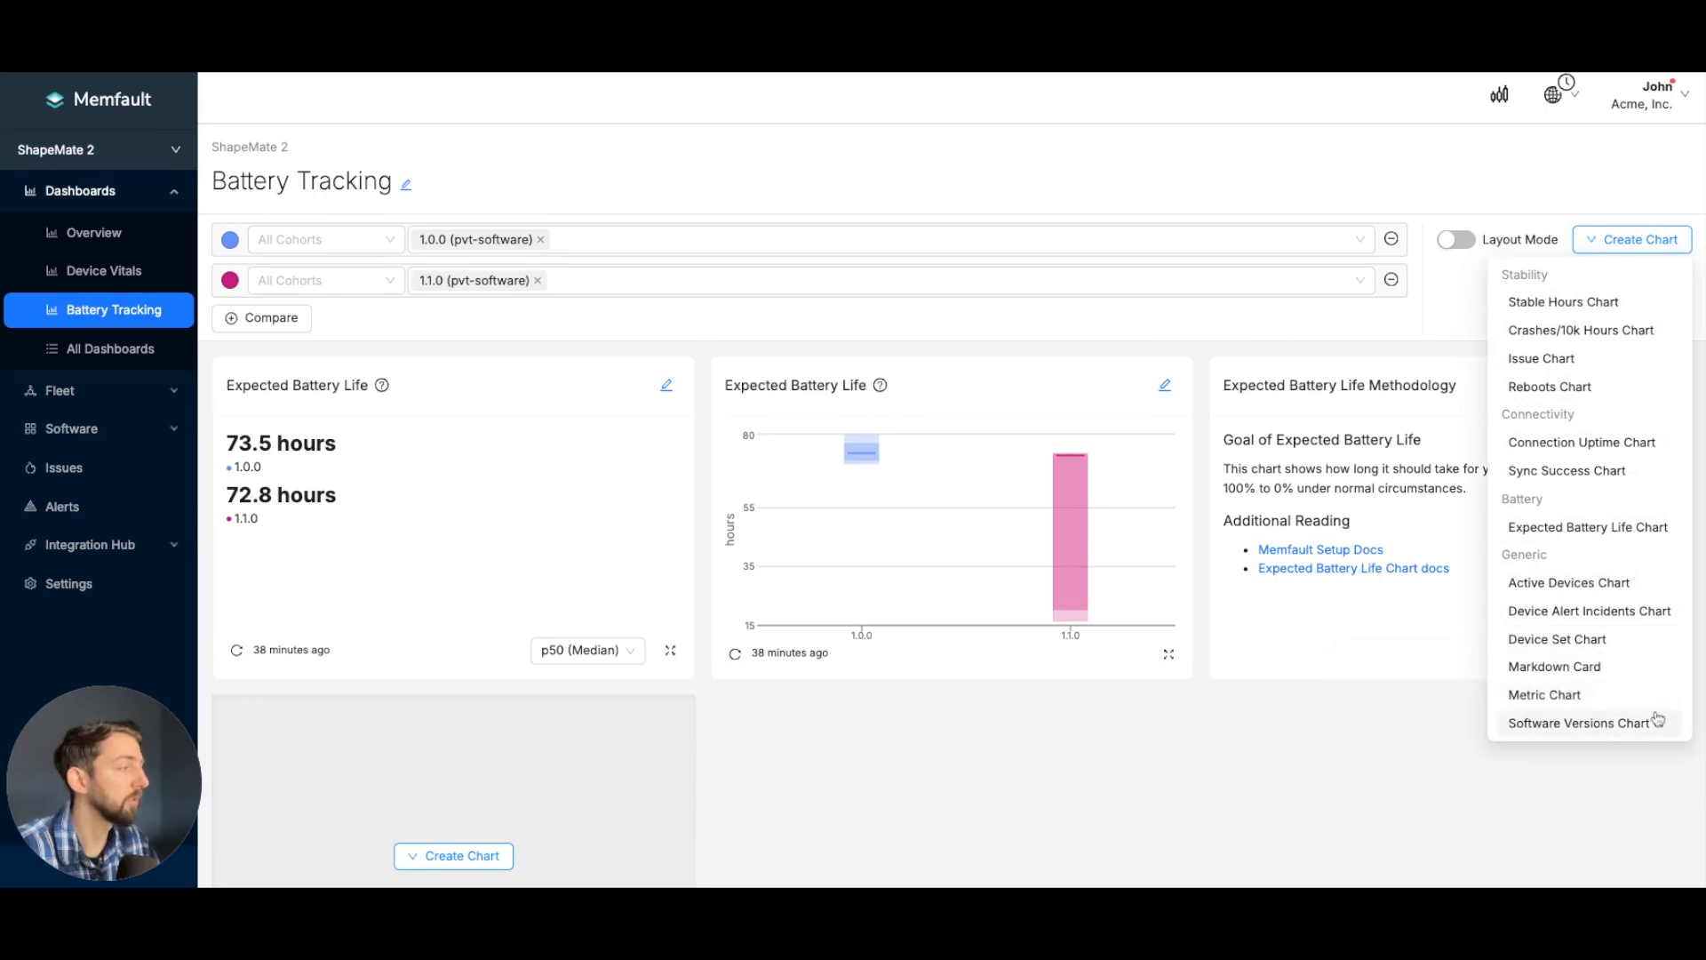
click(1594, 730)
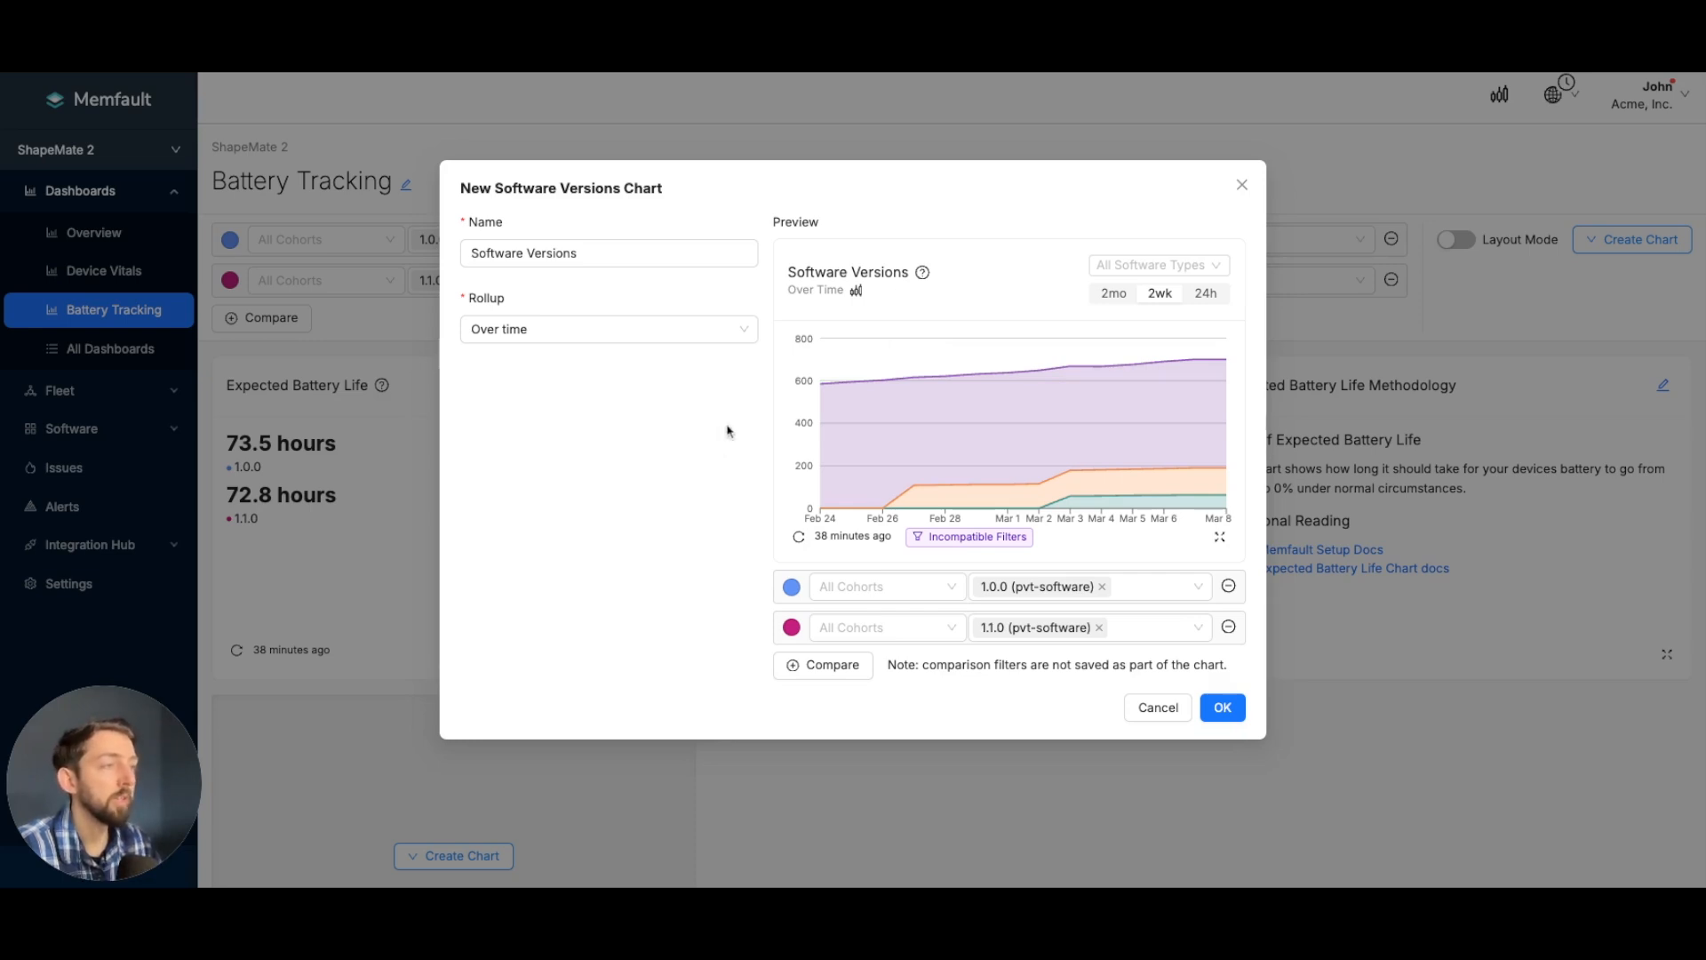
click(717, 335)
click(632, 396)
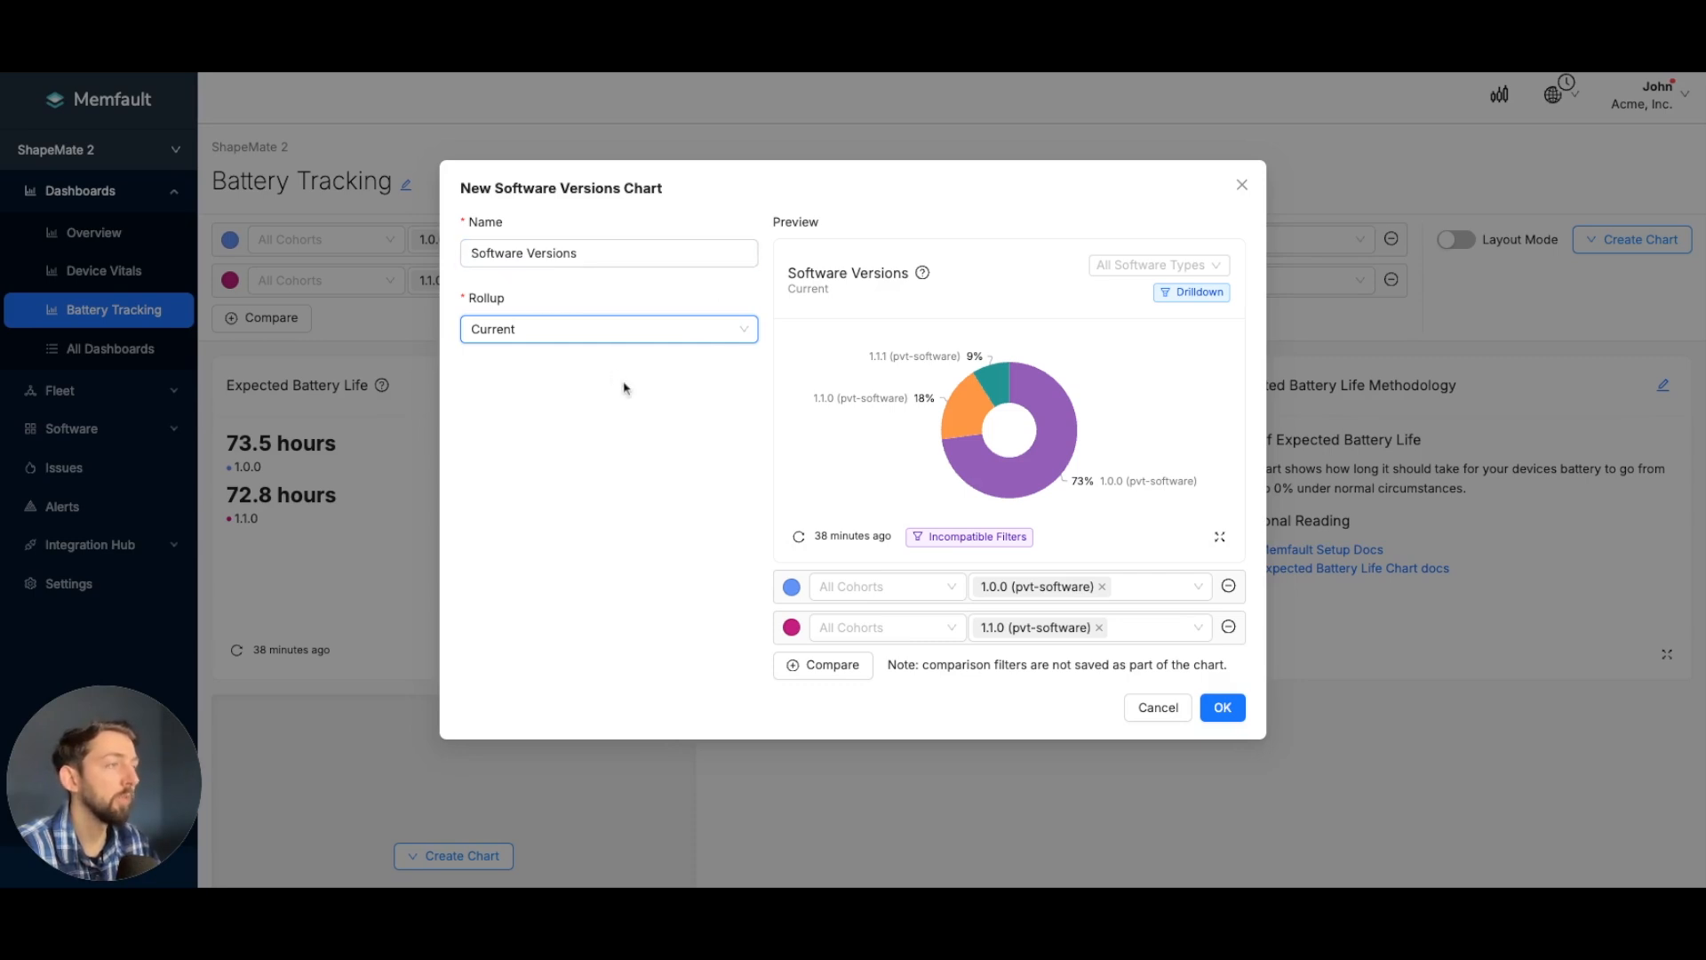
mouse_move(970, 416)
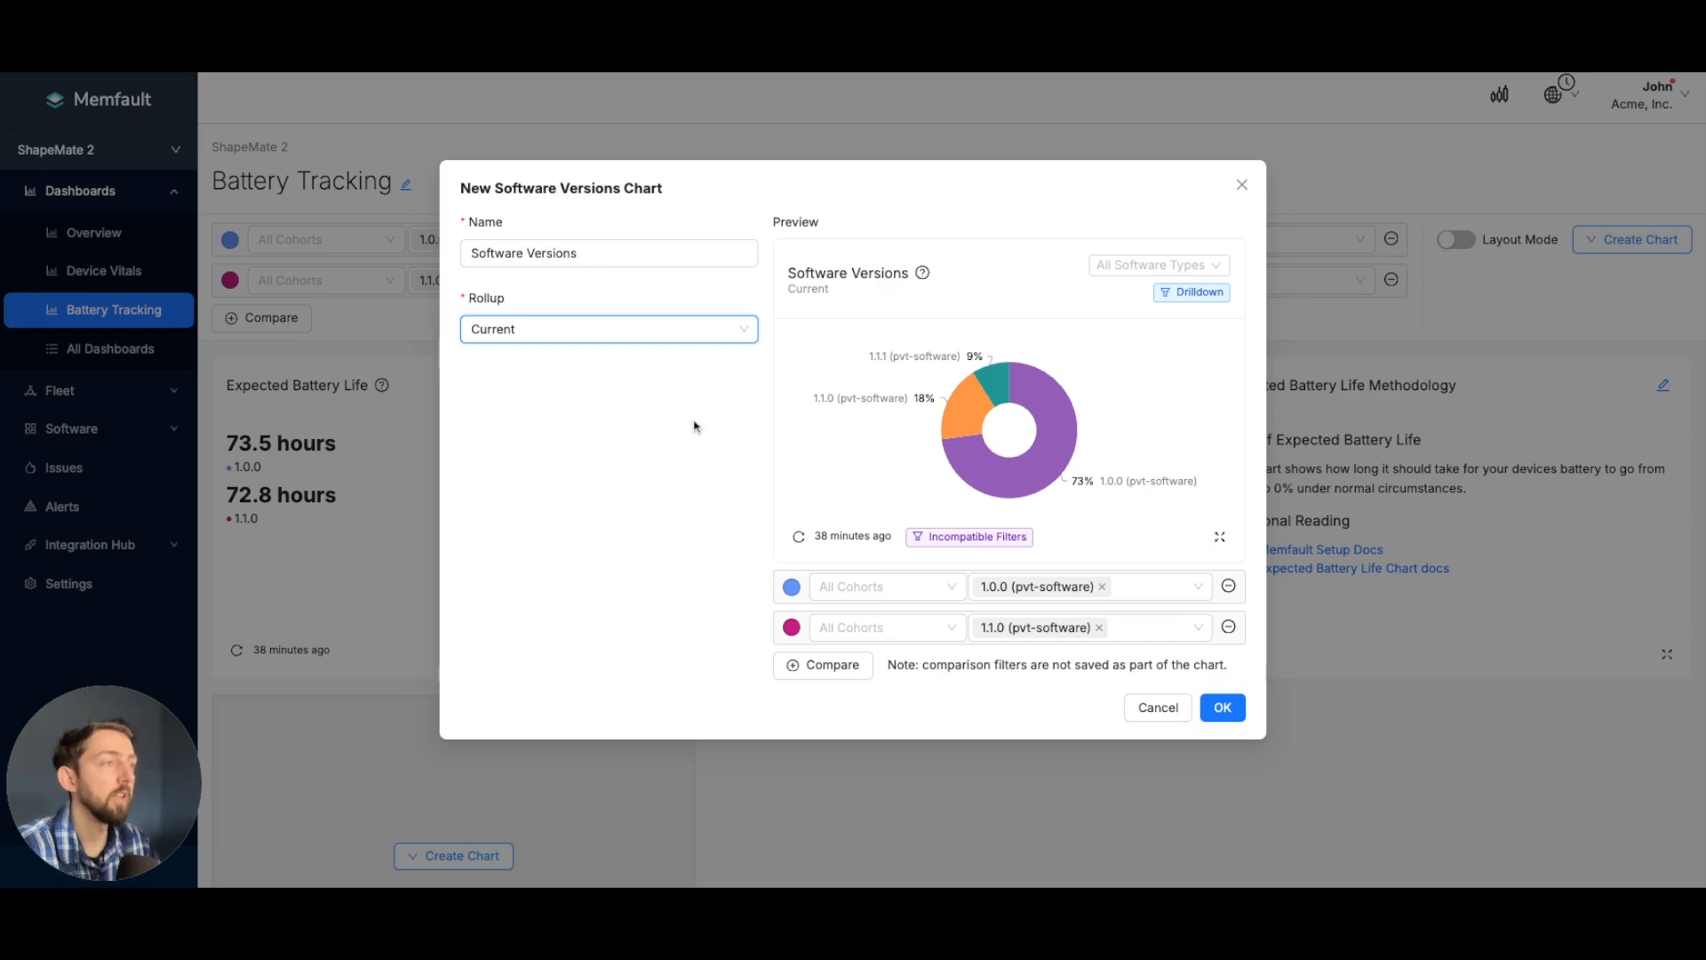
mouse_move(985, 467)
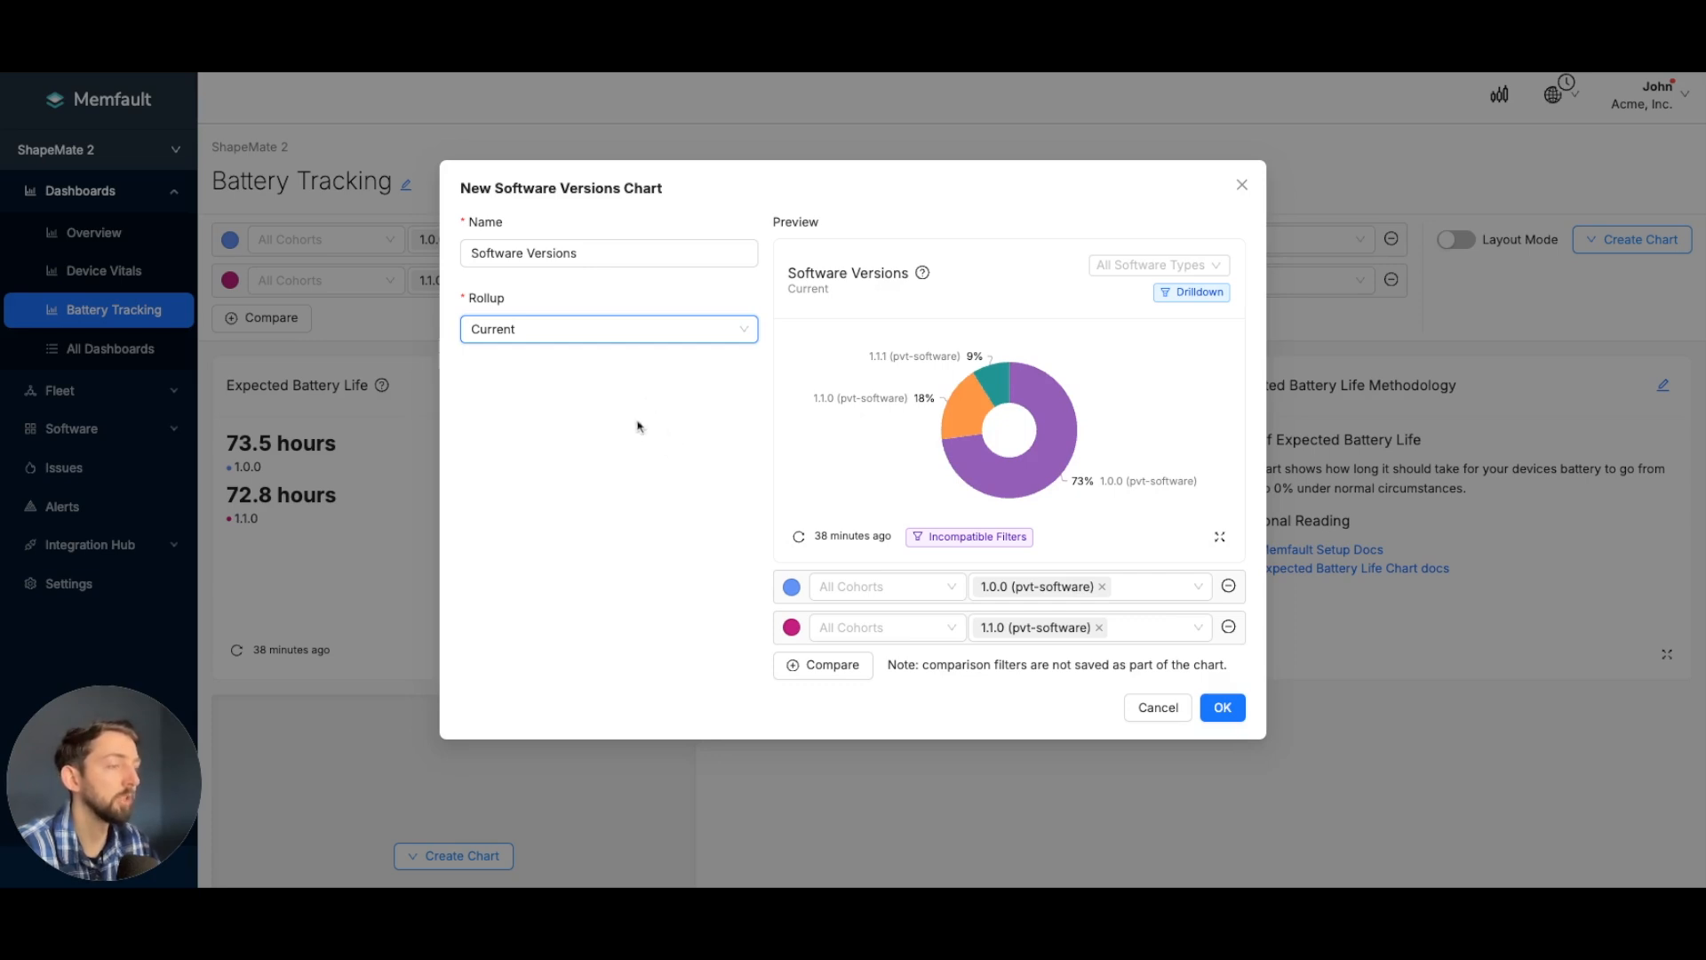
click(1225, 709)
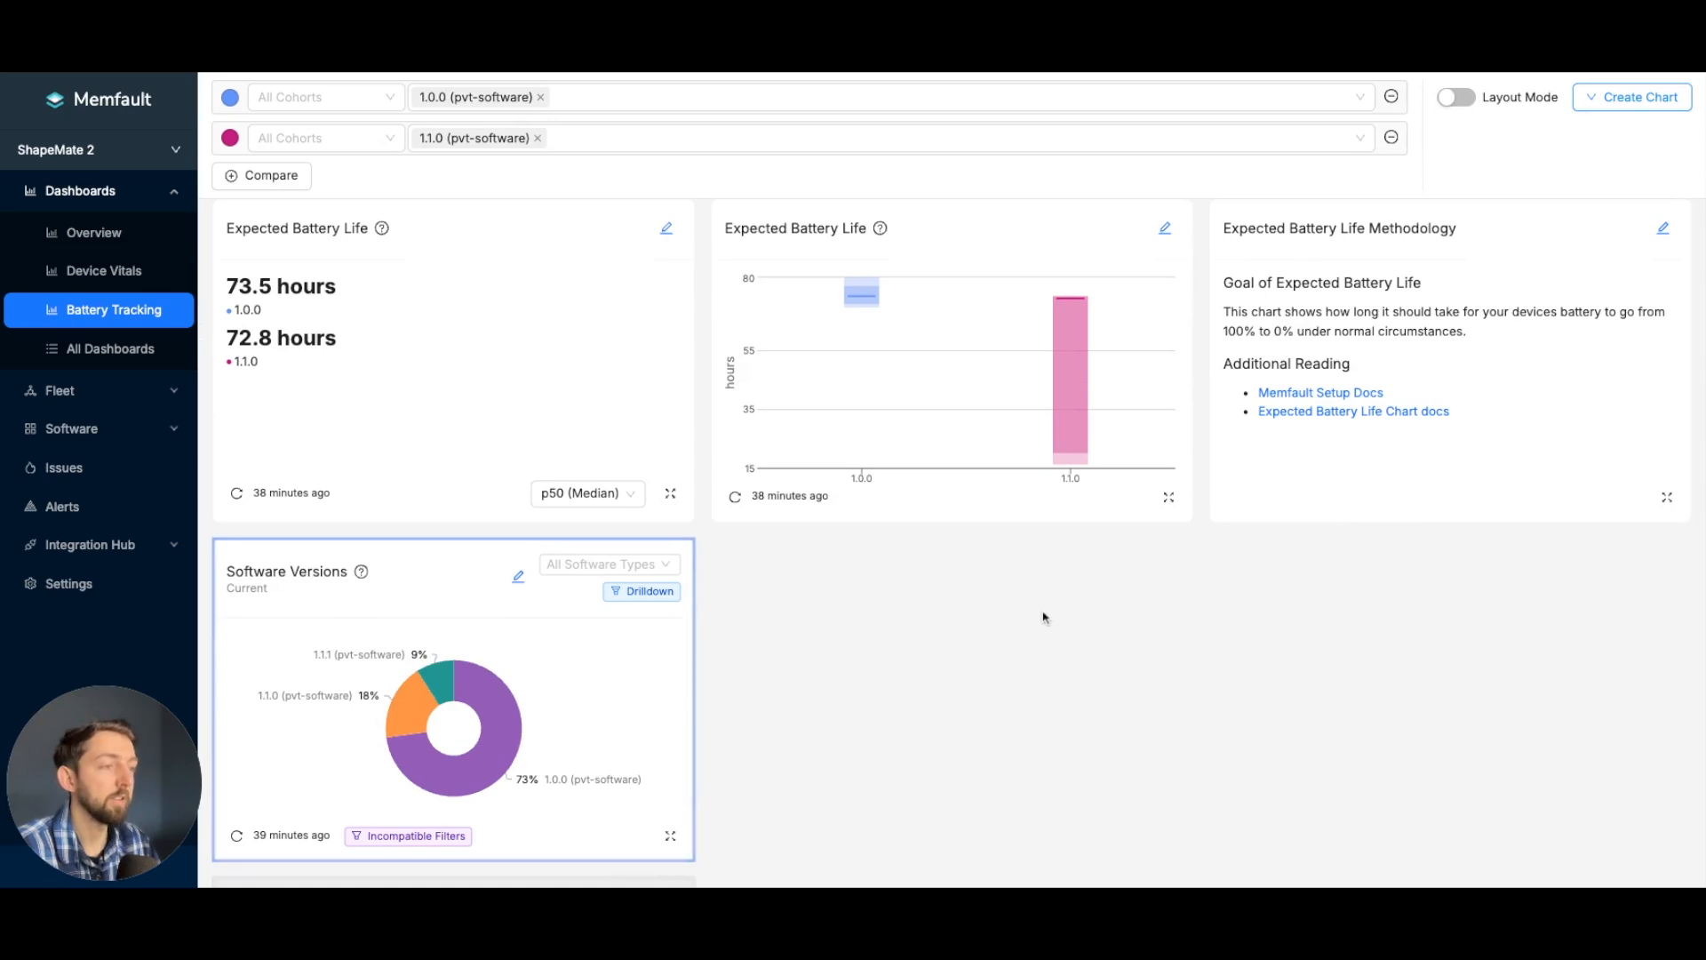
- Rearrange the dashboard layout so the Software Versions chart takes the third place in the first row, above the Expected Battery Life Methodology card
click(1456, 96)
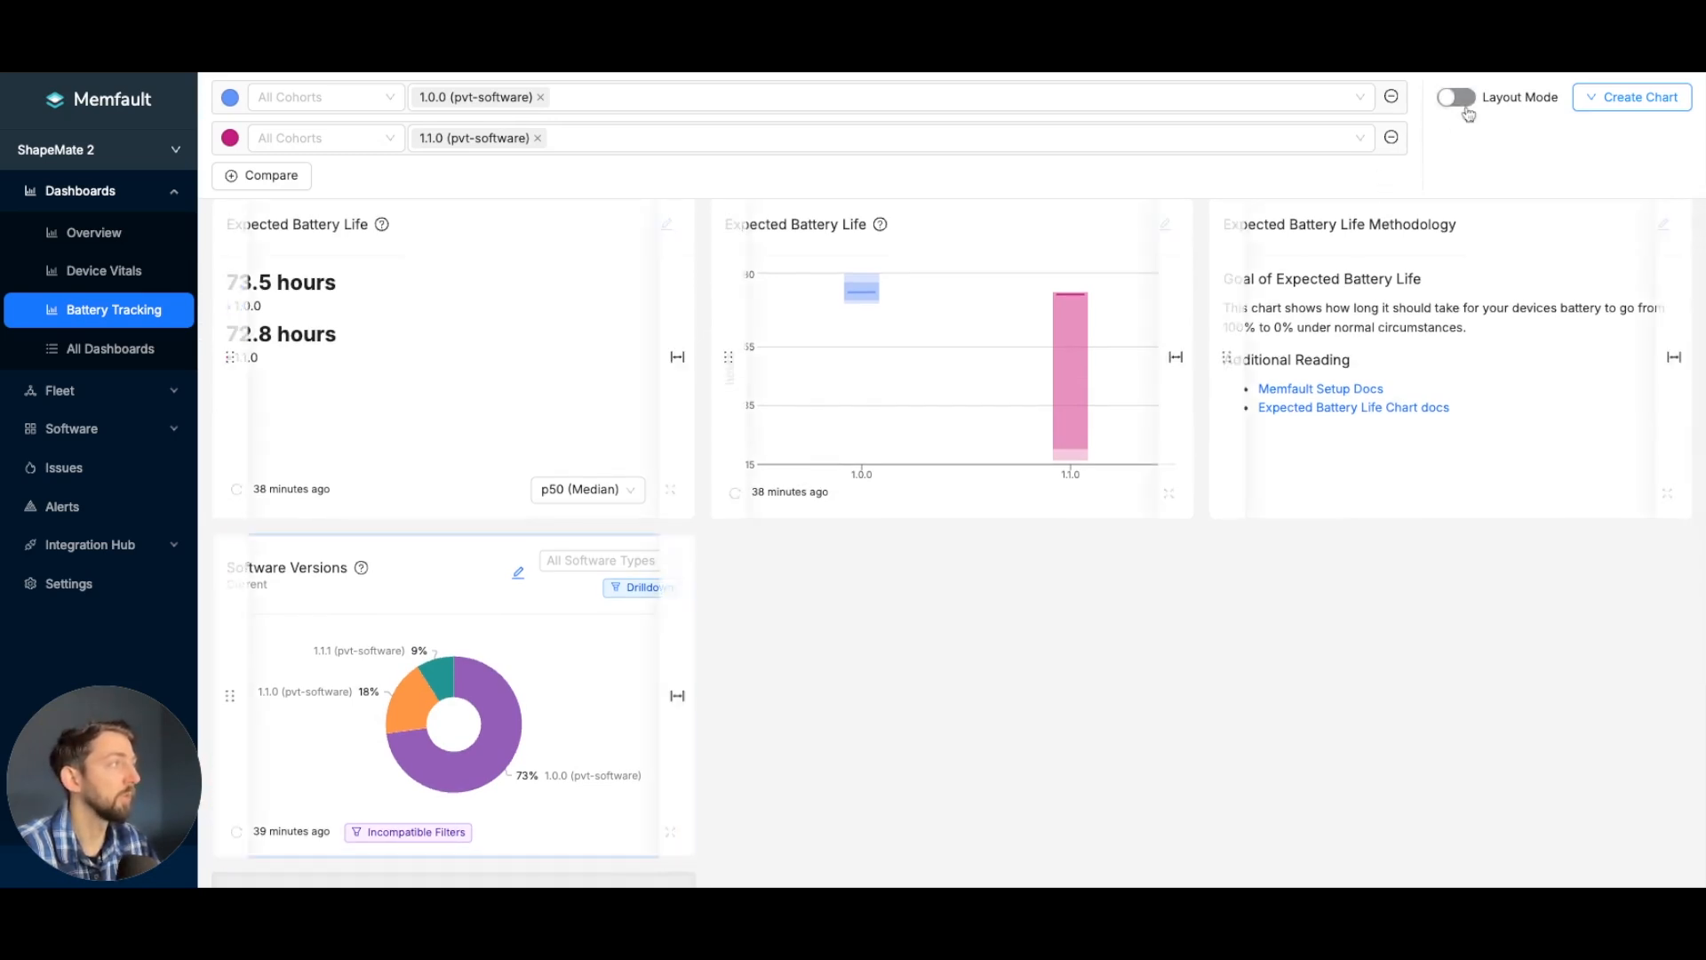
drag(328, 623, 1250, 300)
scroll(1387, 267, up, 2)
click(1456, 237)
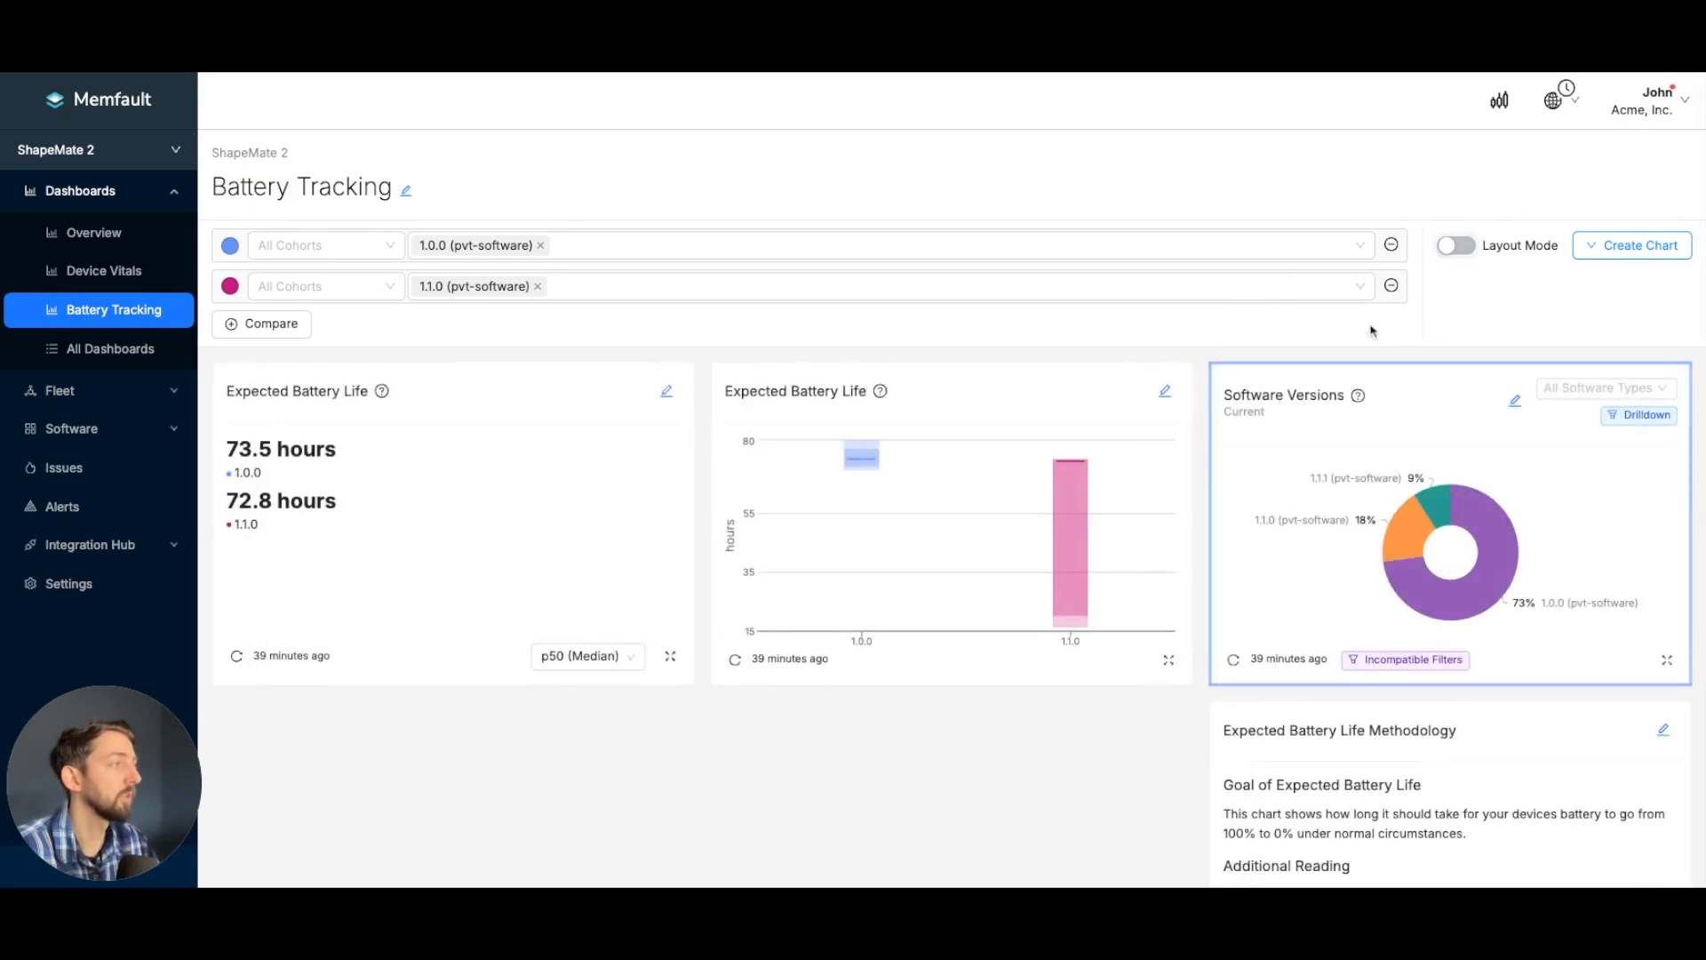
- Start a new Stable Hours chart and name it Stability
click(1594, 237)
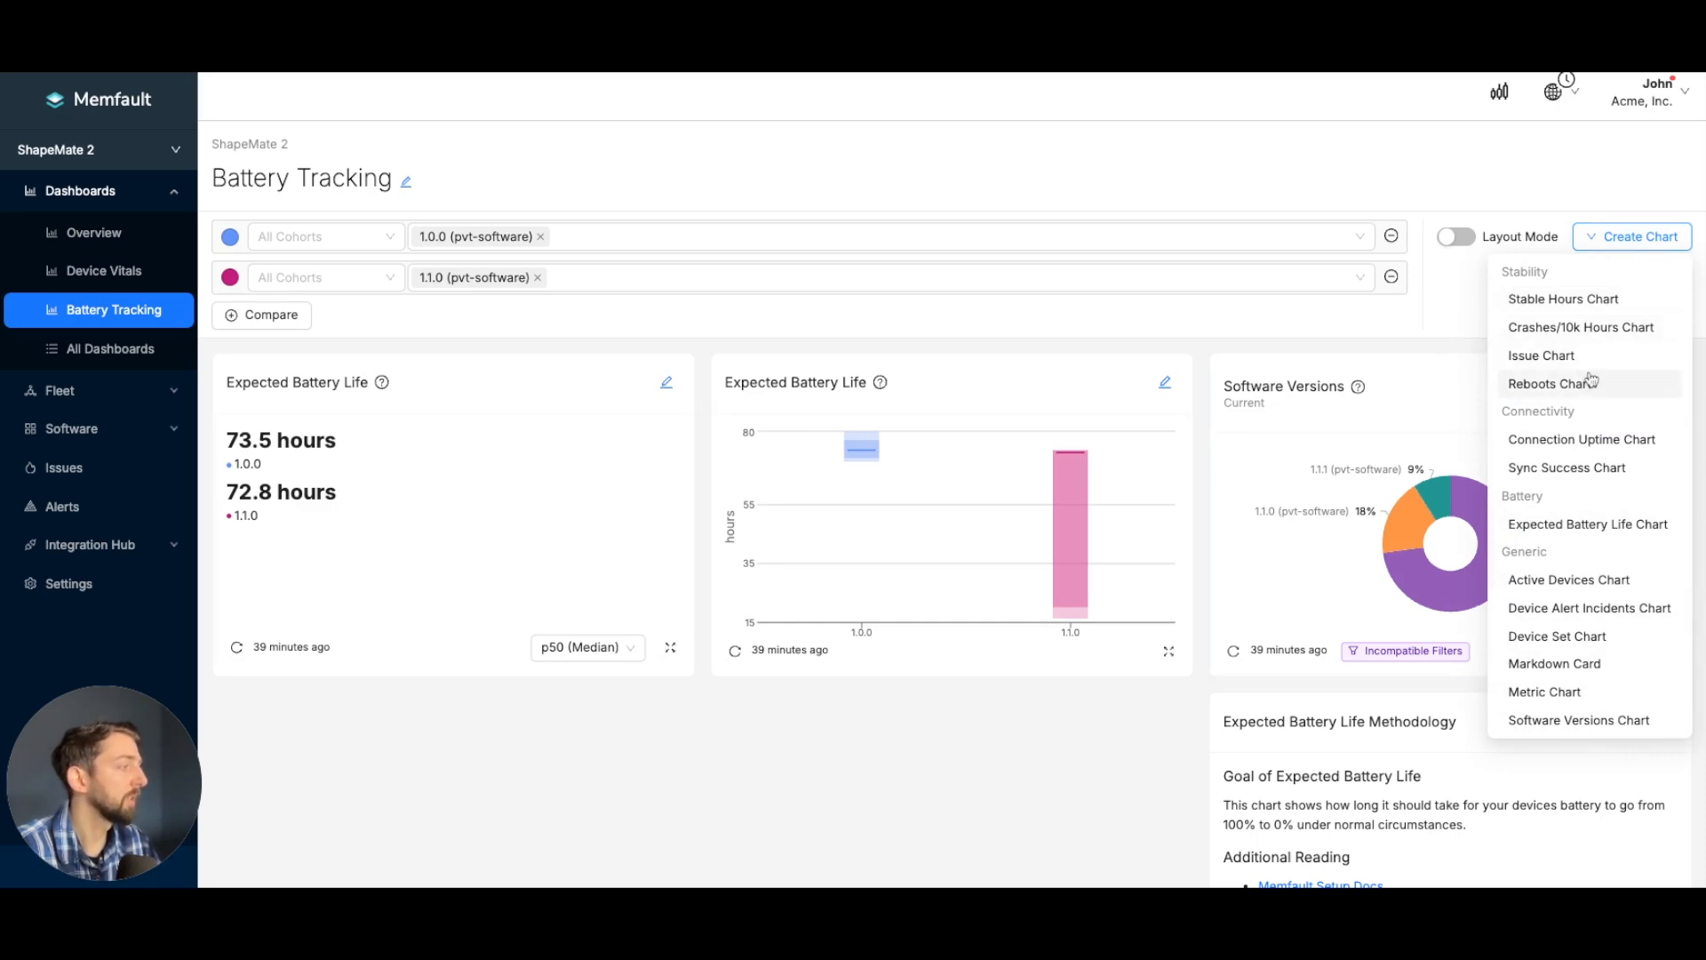
click(1579, 303)
click(542, 258)
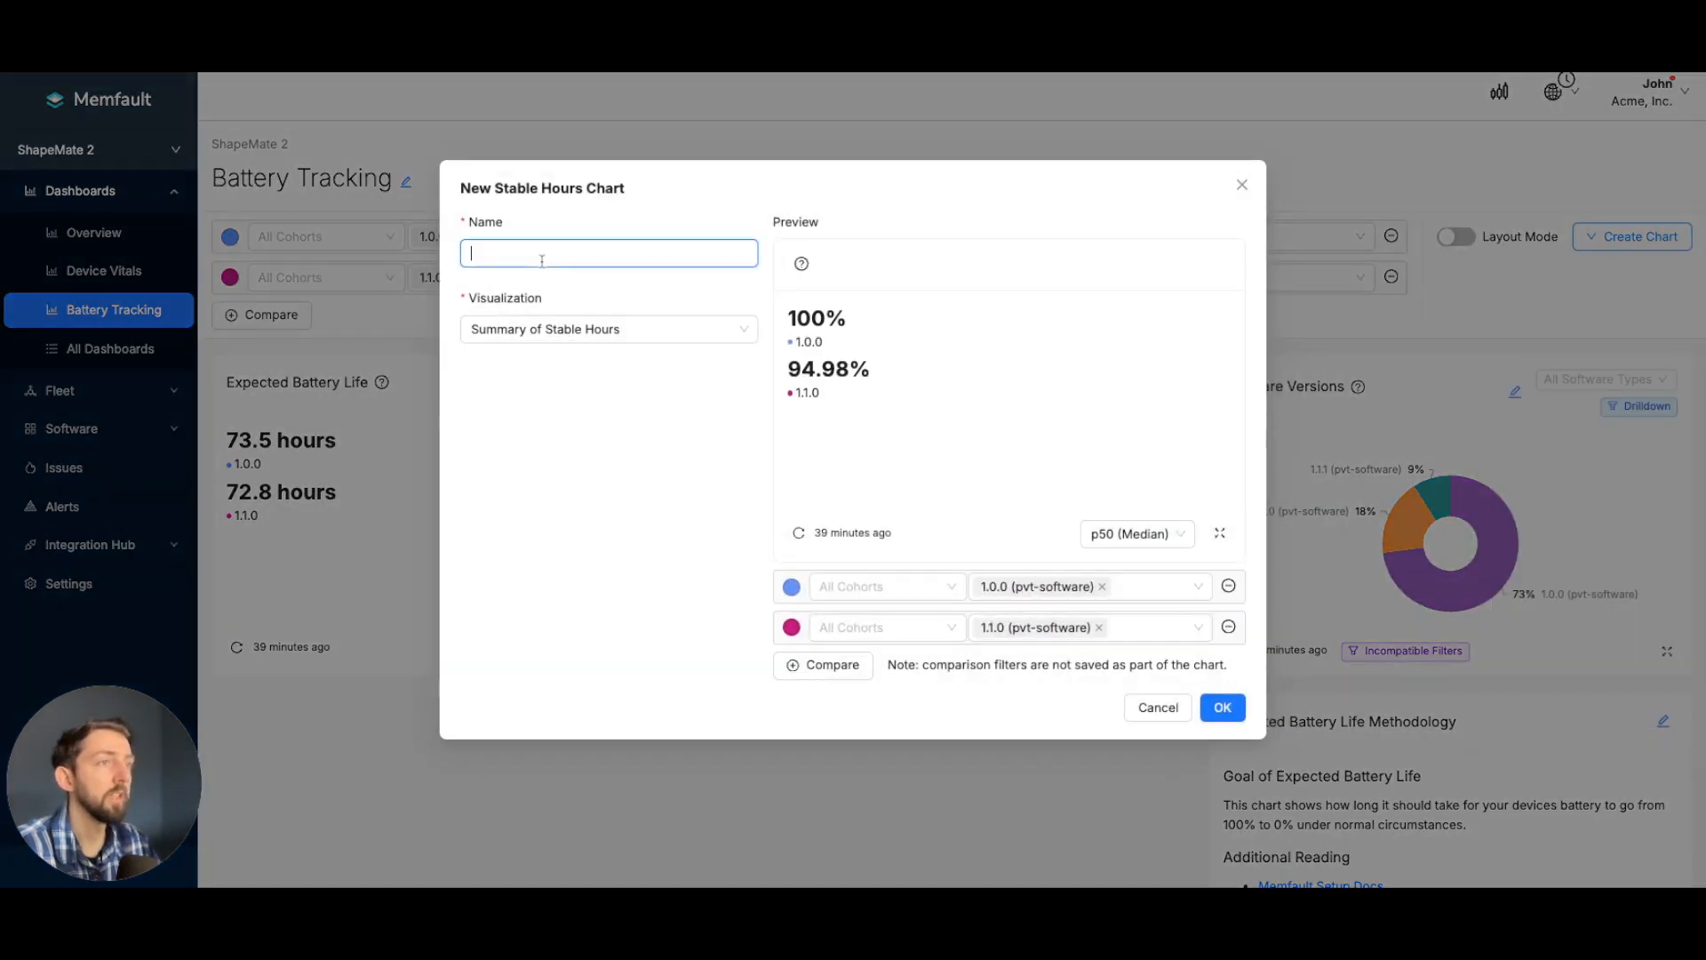
text(Stability)
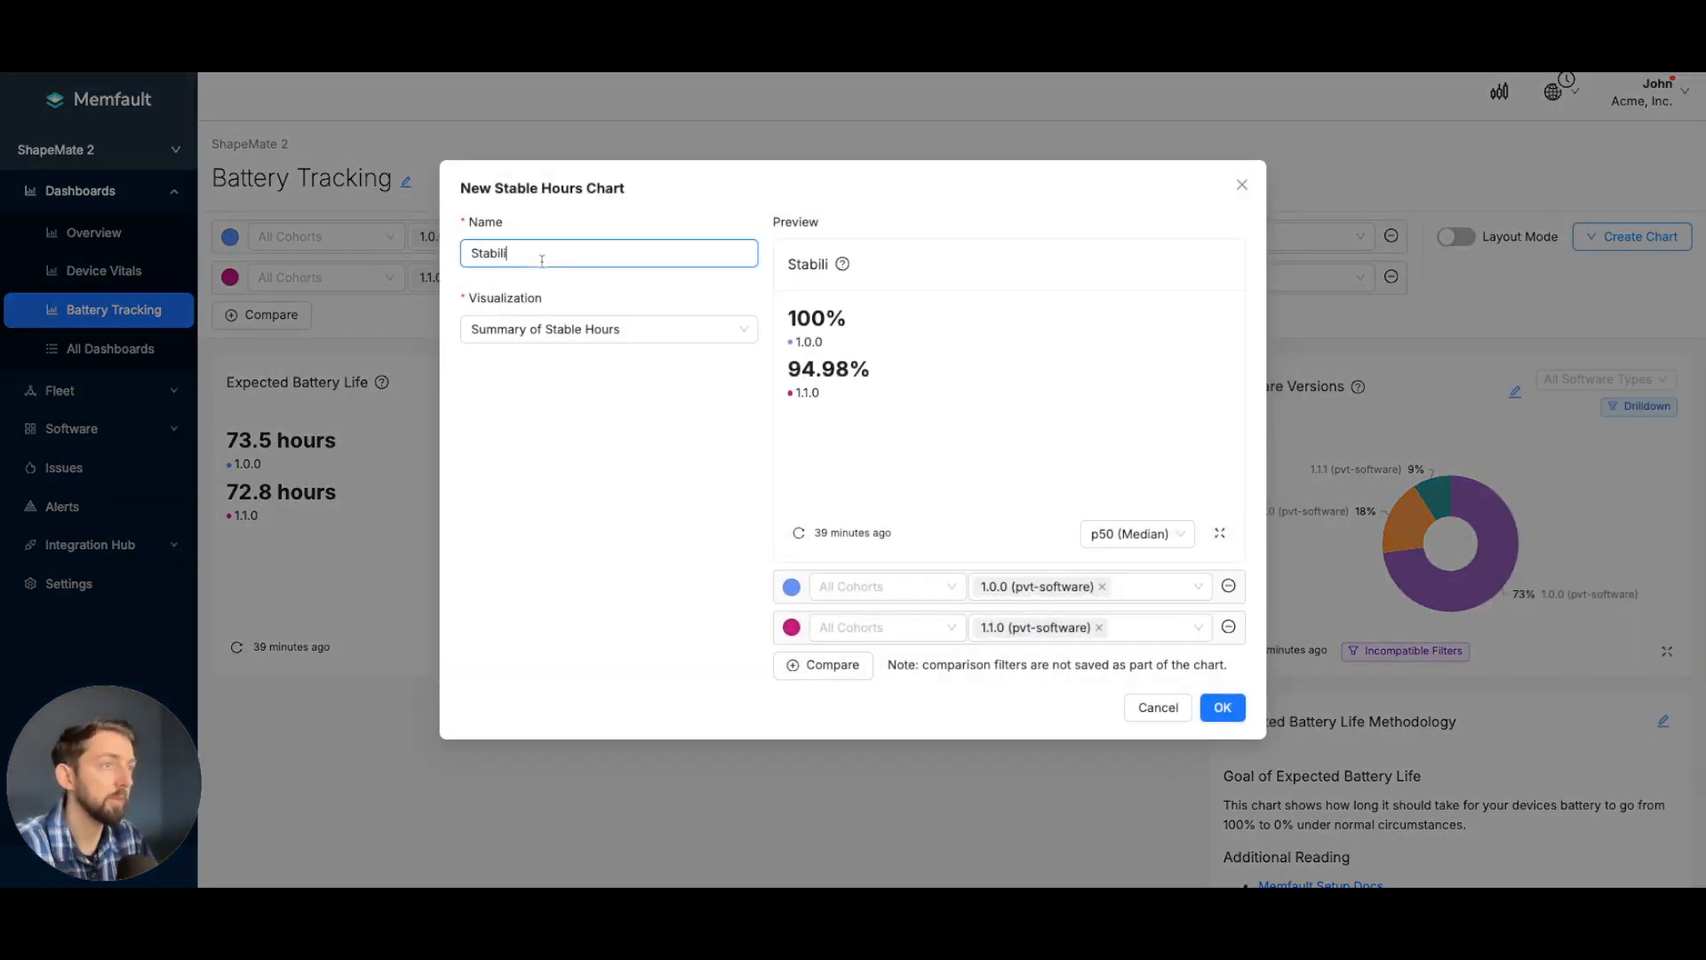
- Preview the Stability chart with the Major Percentiles of Stable Hours and Stable Hours Over Time visualizations
click(651, 331)
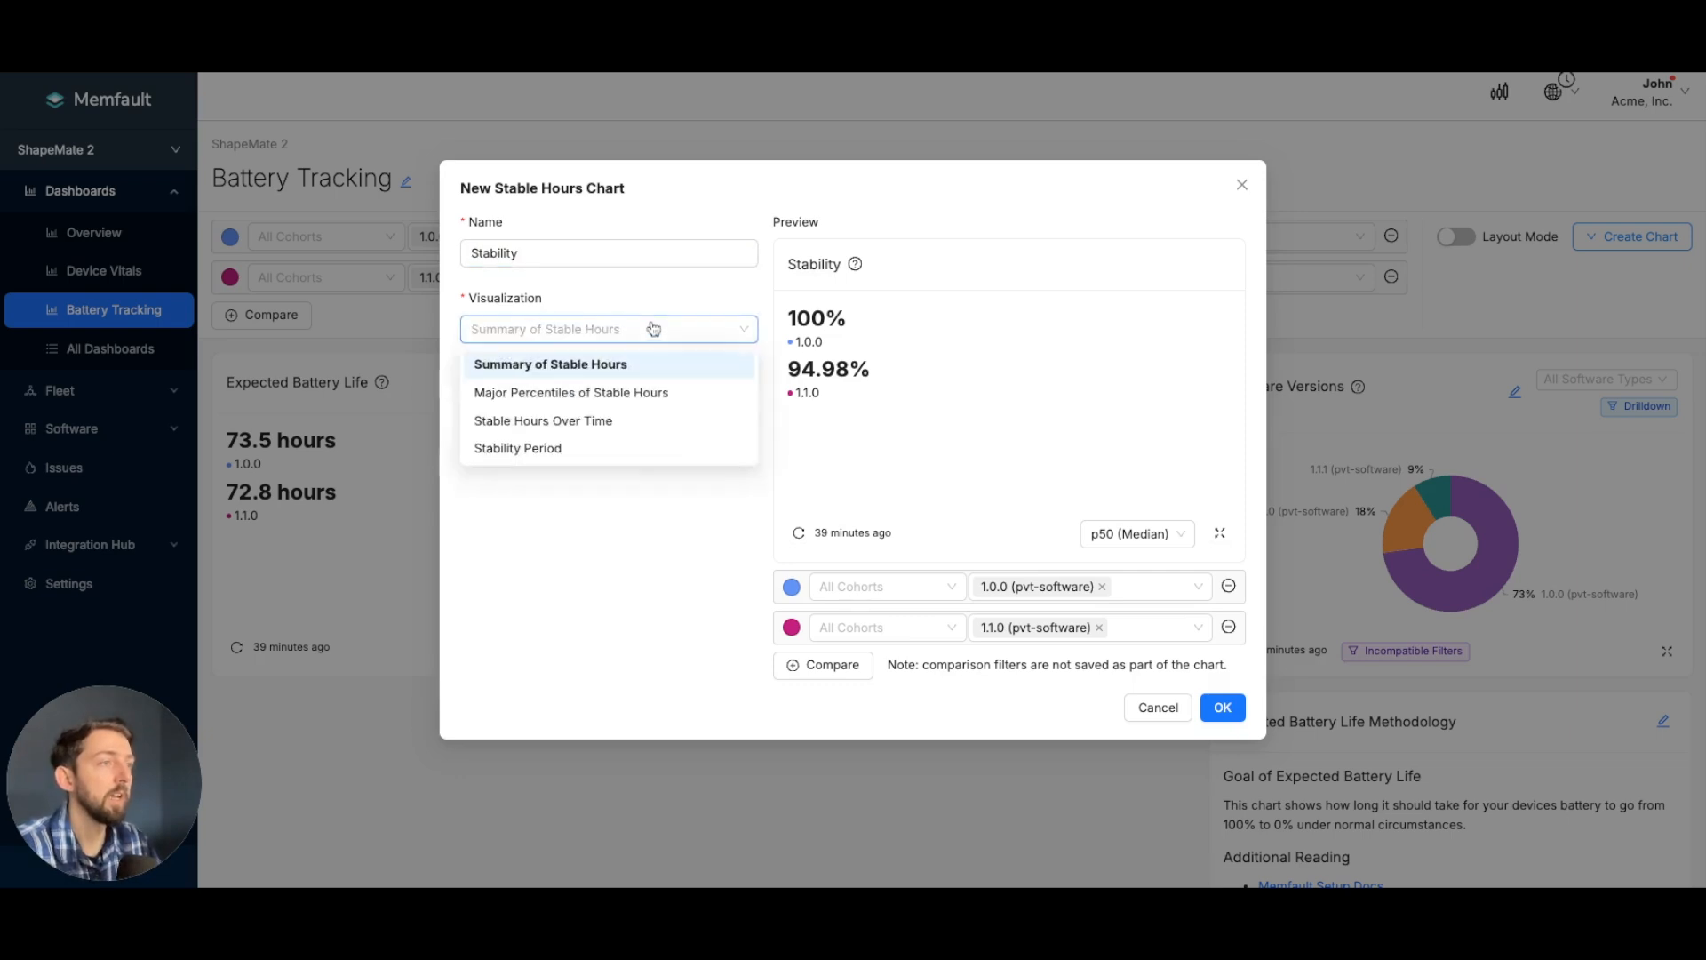
click(640, 391)
click(651, 331)
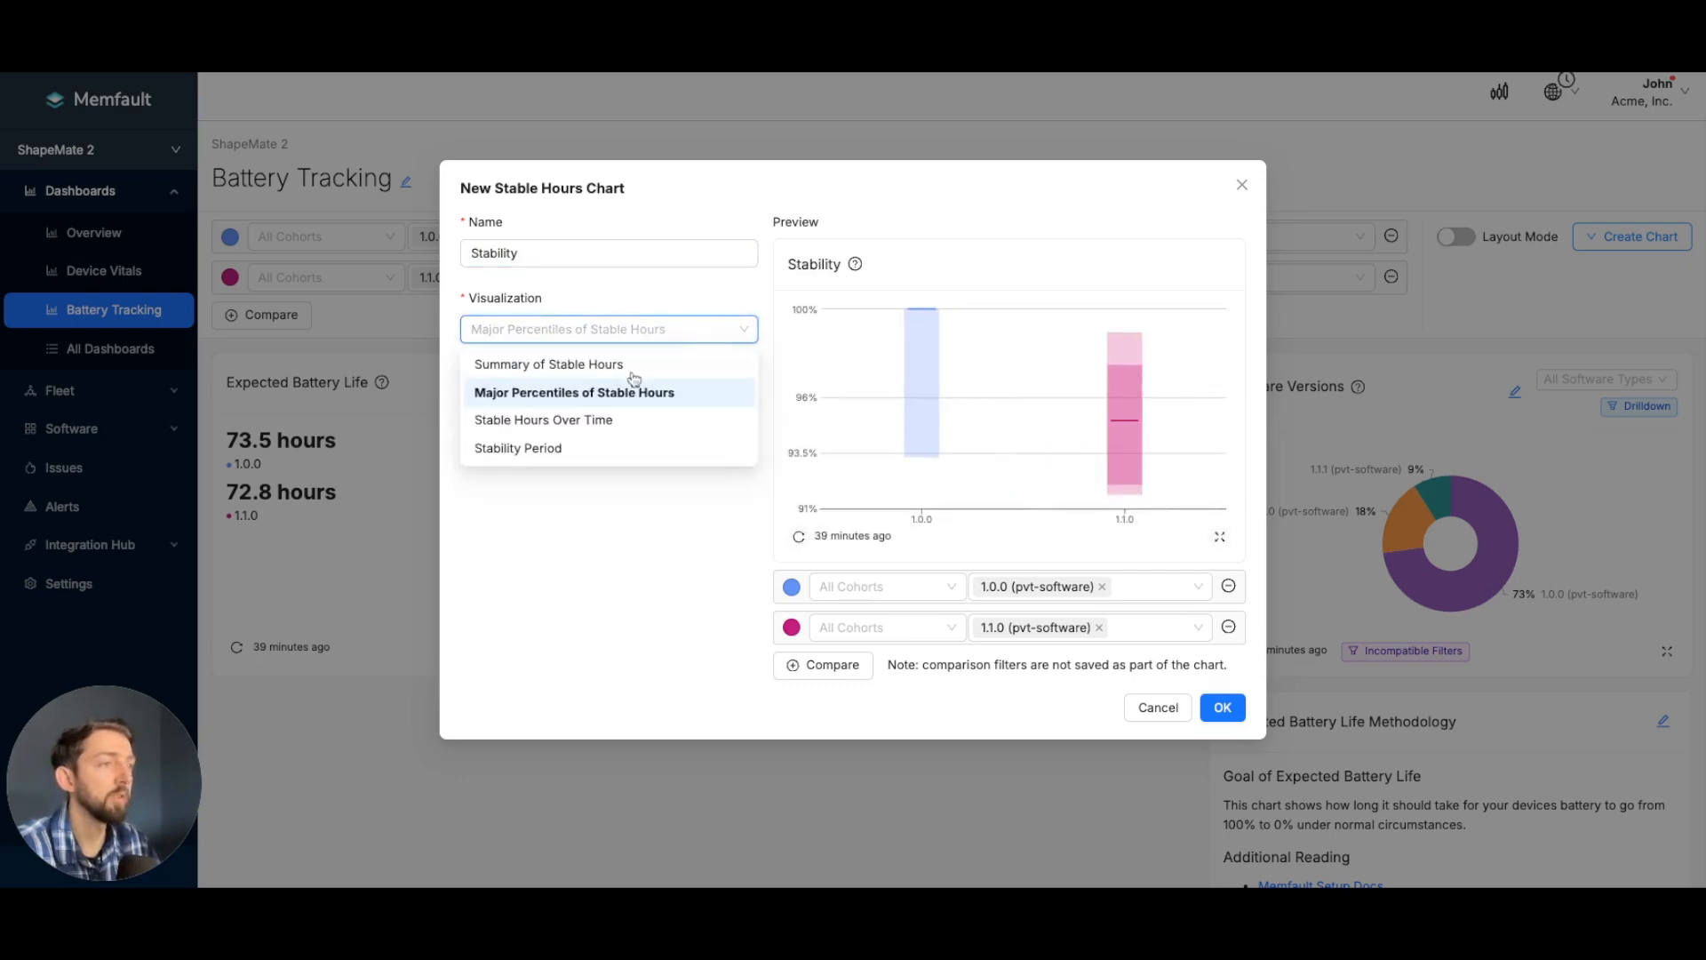
click(591, 418)
- Set the Stability chart's visualization to Stability Period and add the chart to the dashboard
click(654, 346)
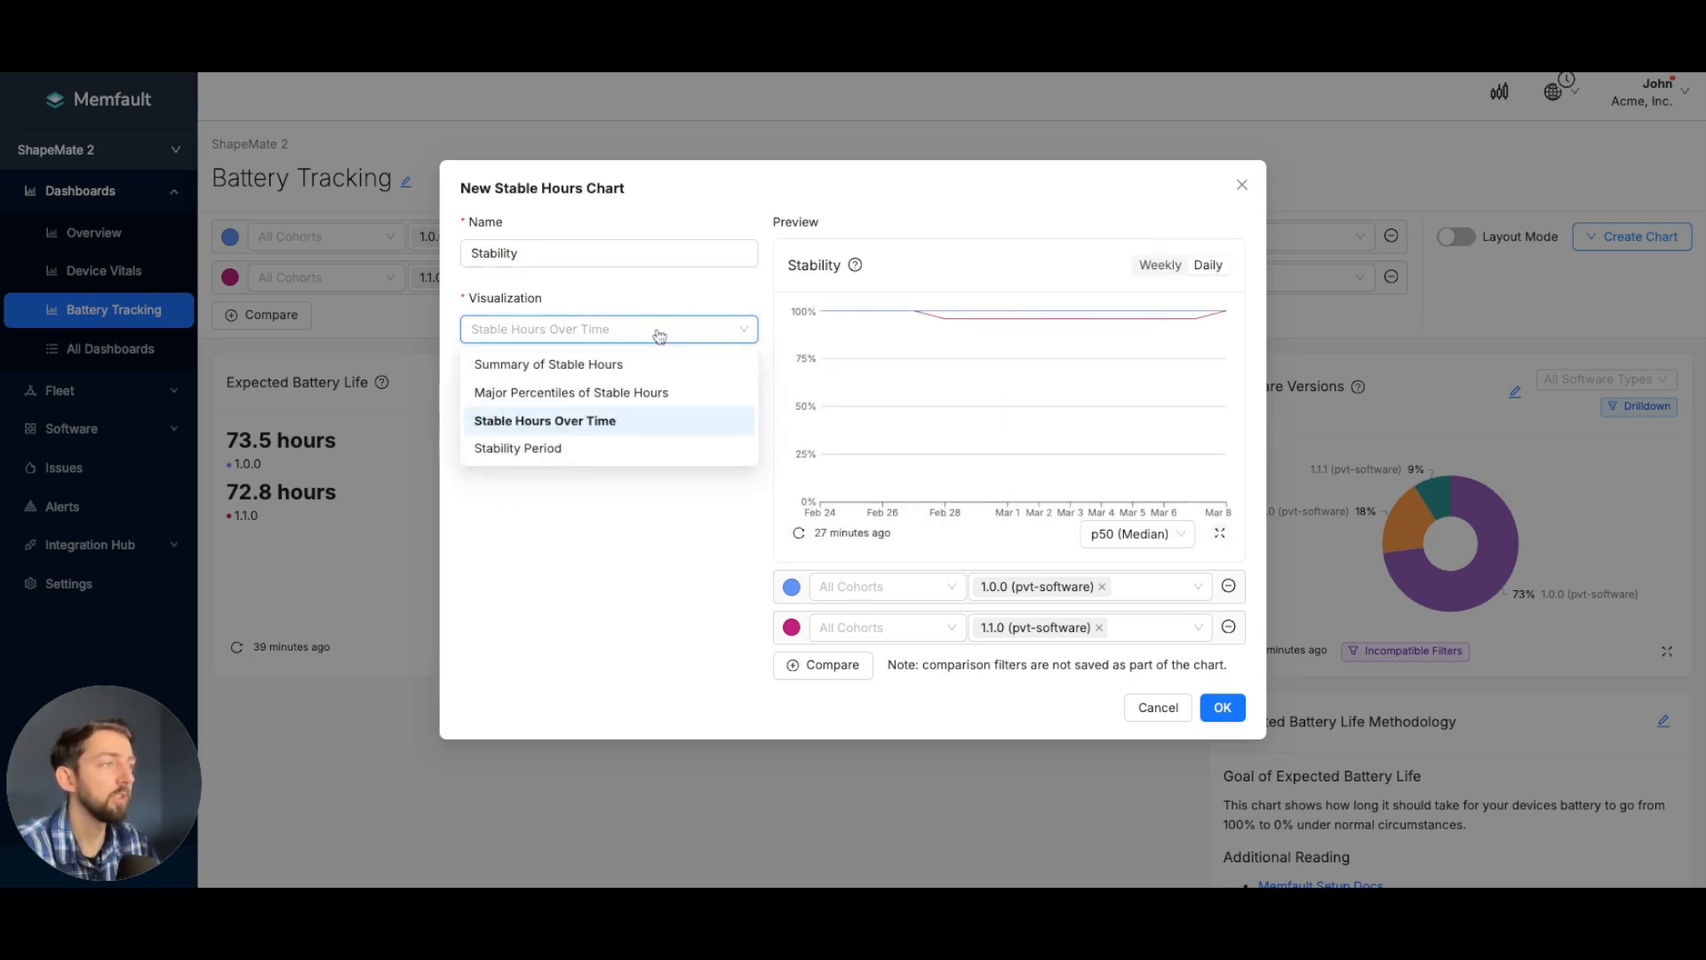
click(580, 446)
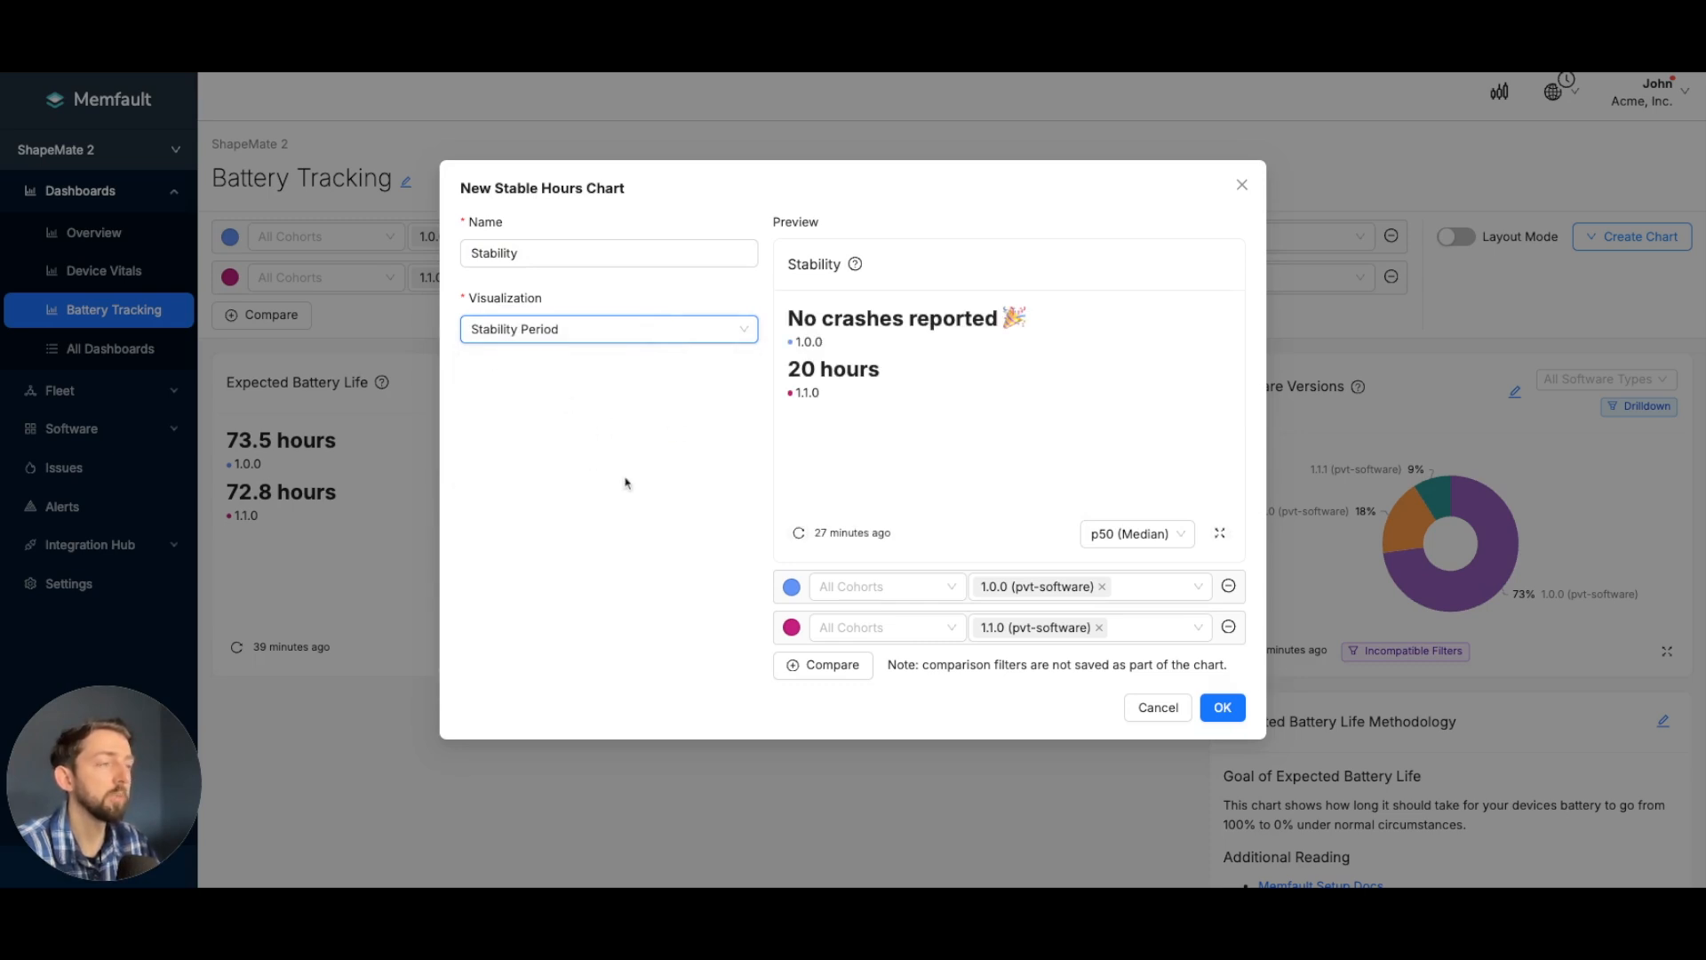
click(1223, 708)
- Start a new Sync Success chart and name it Sync Success
scroll(988, 582, up, 5)
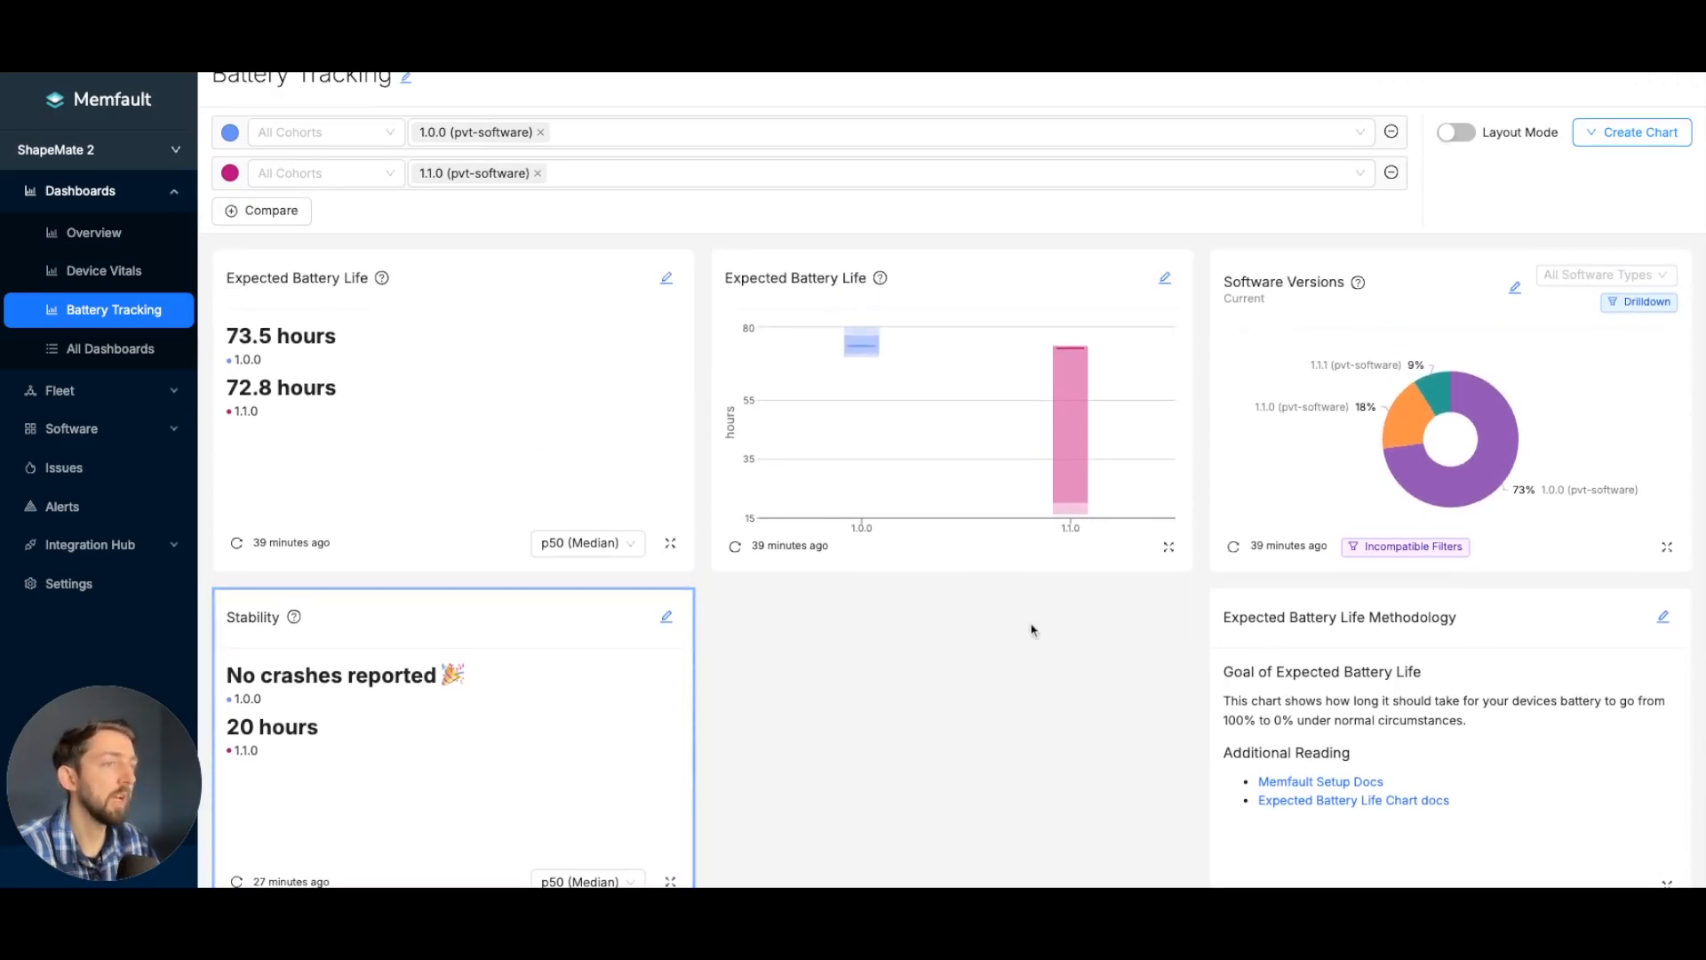
click(1596, 135)
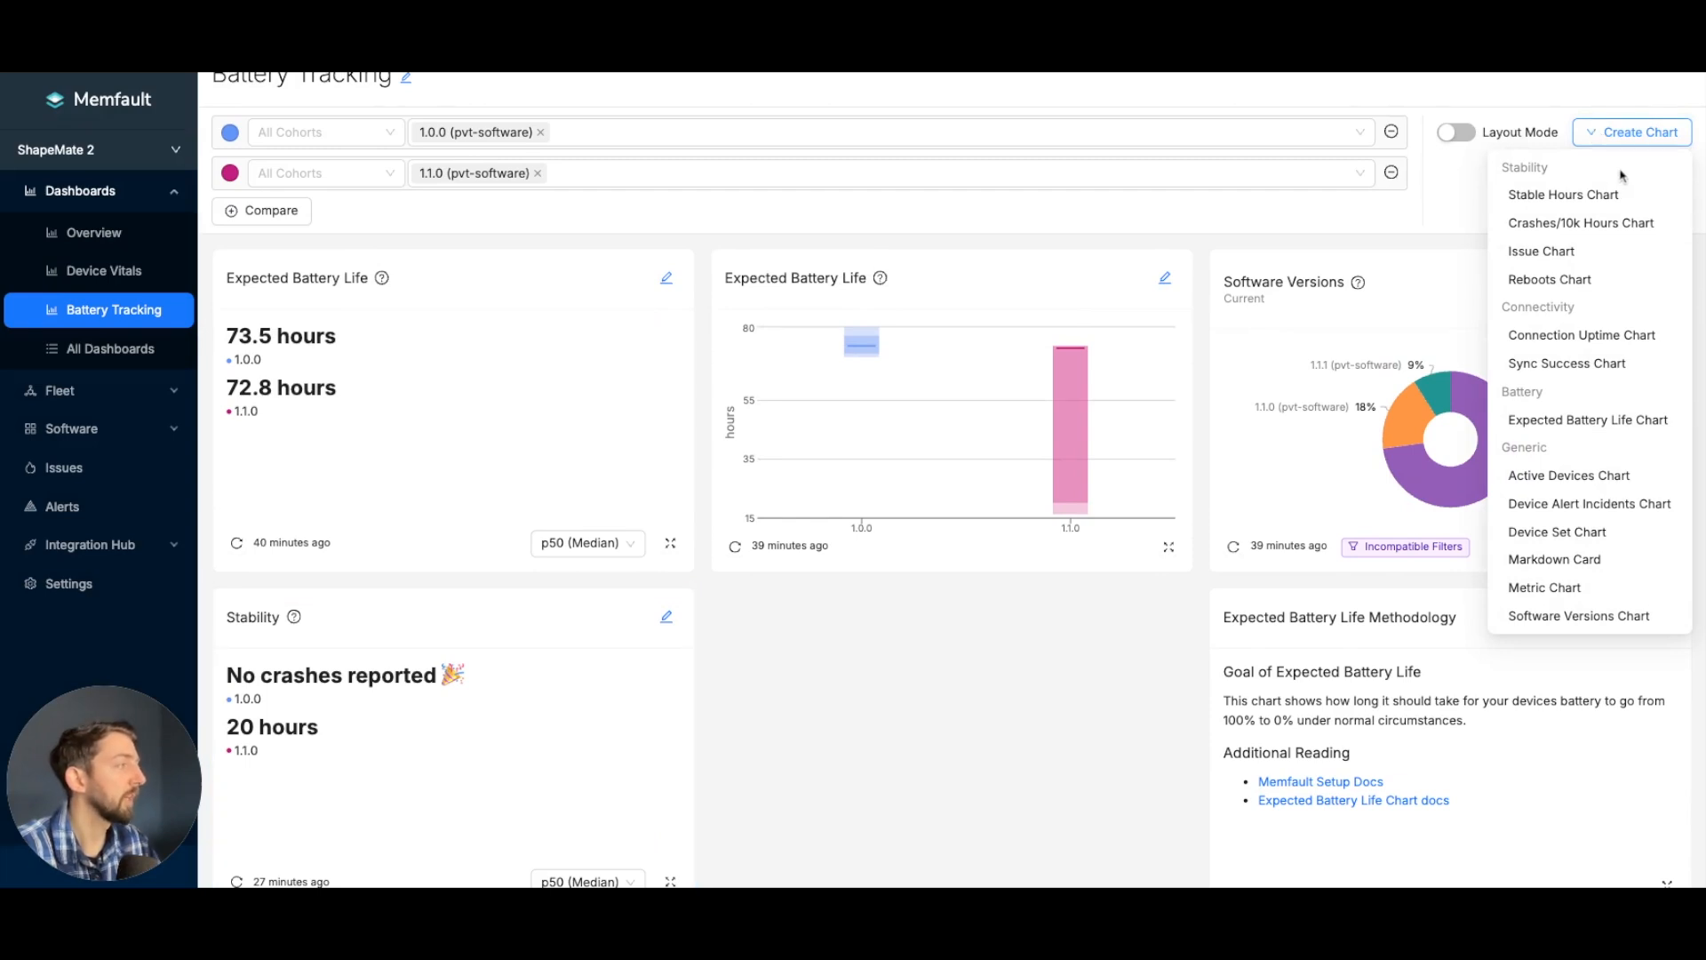
click(1607, 366)
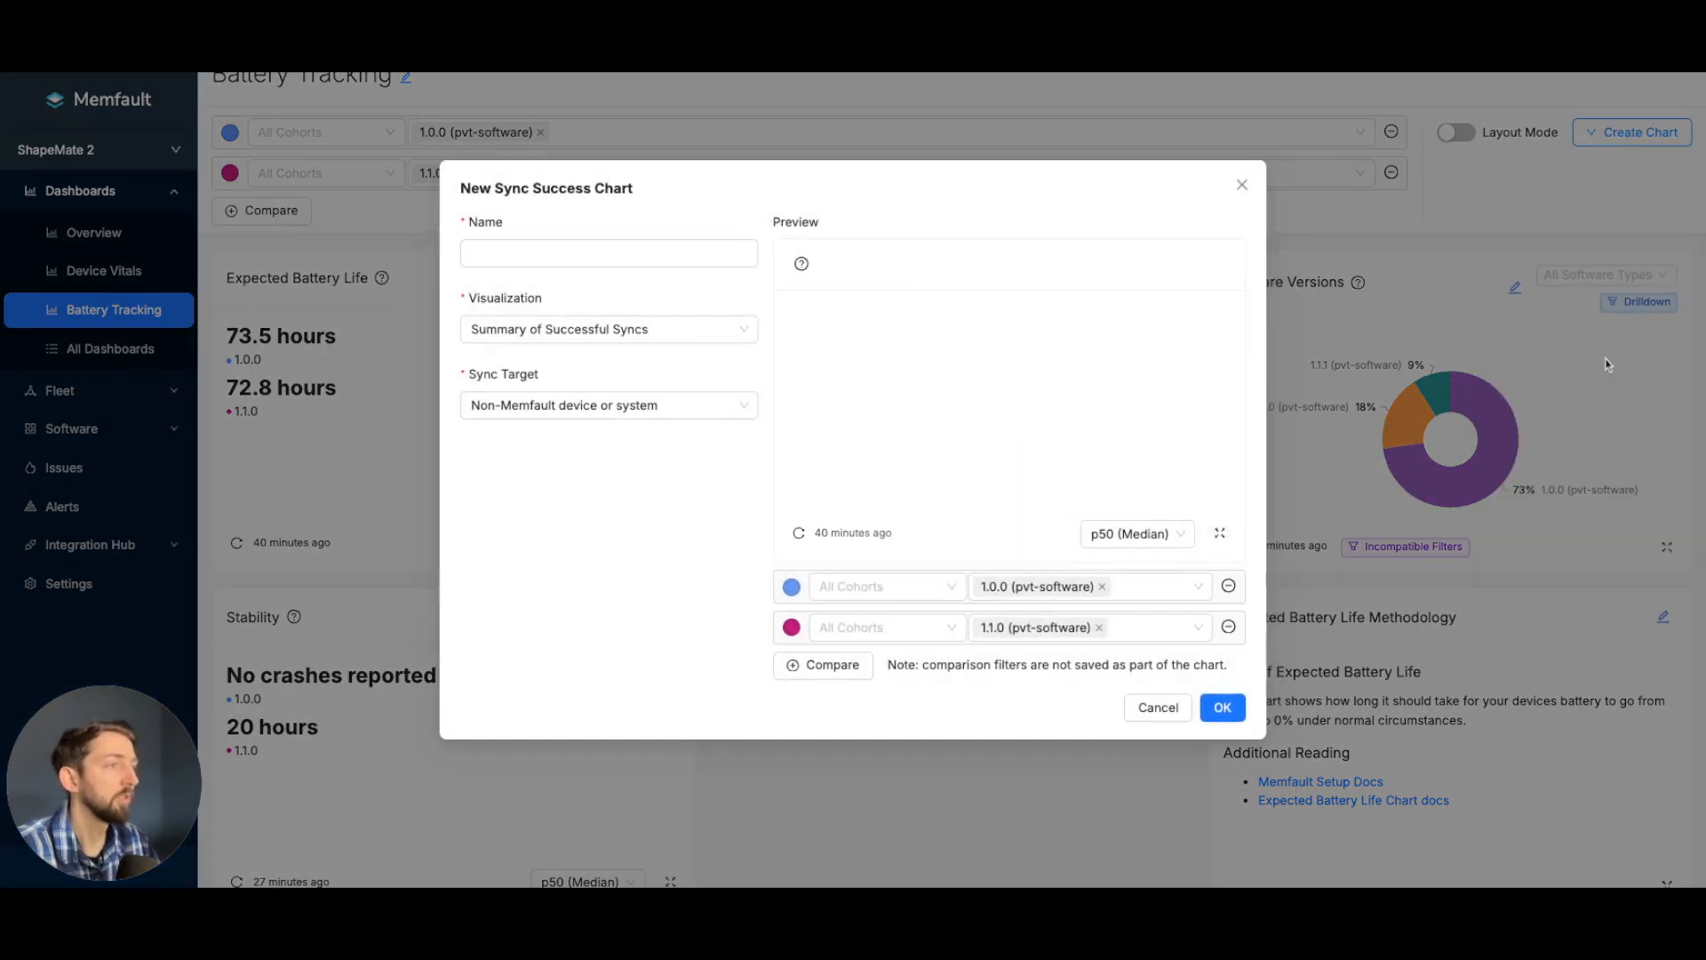
click(597, 257)
text(Sy)
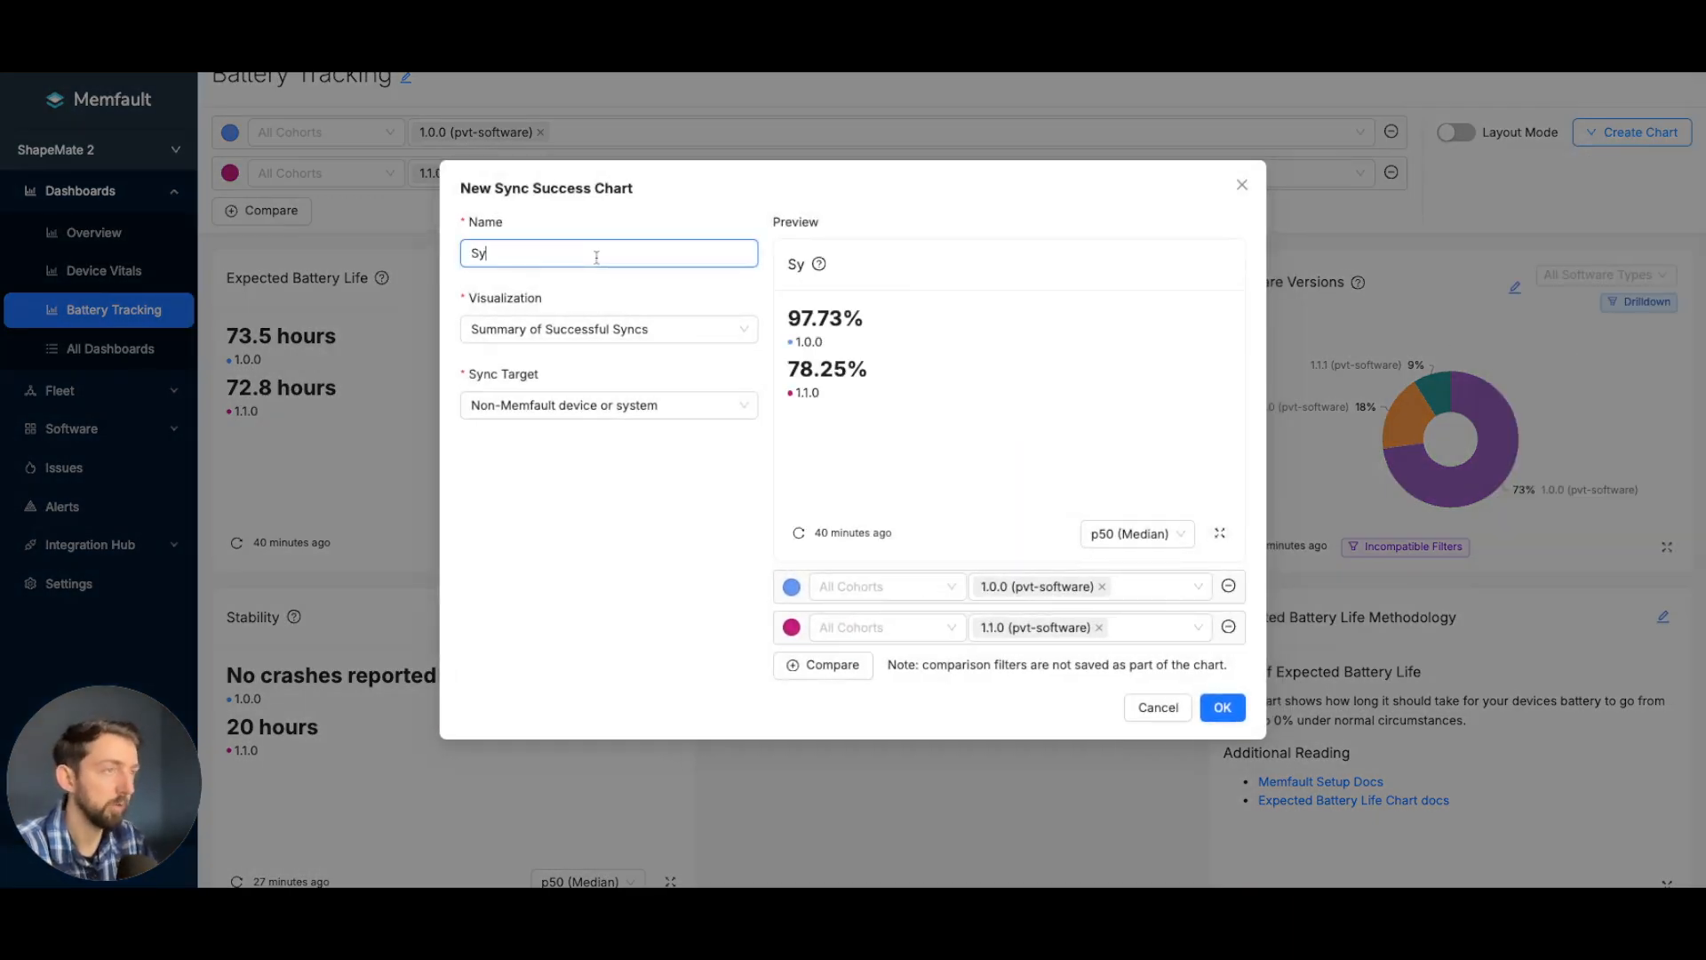
text(nc Success)
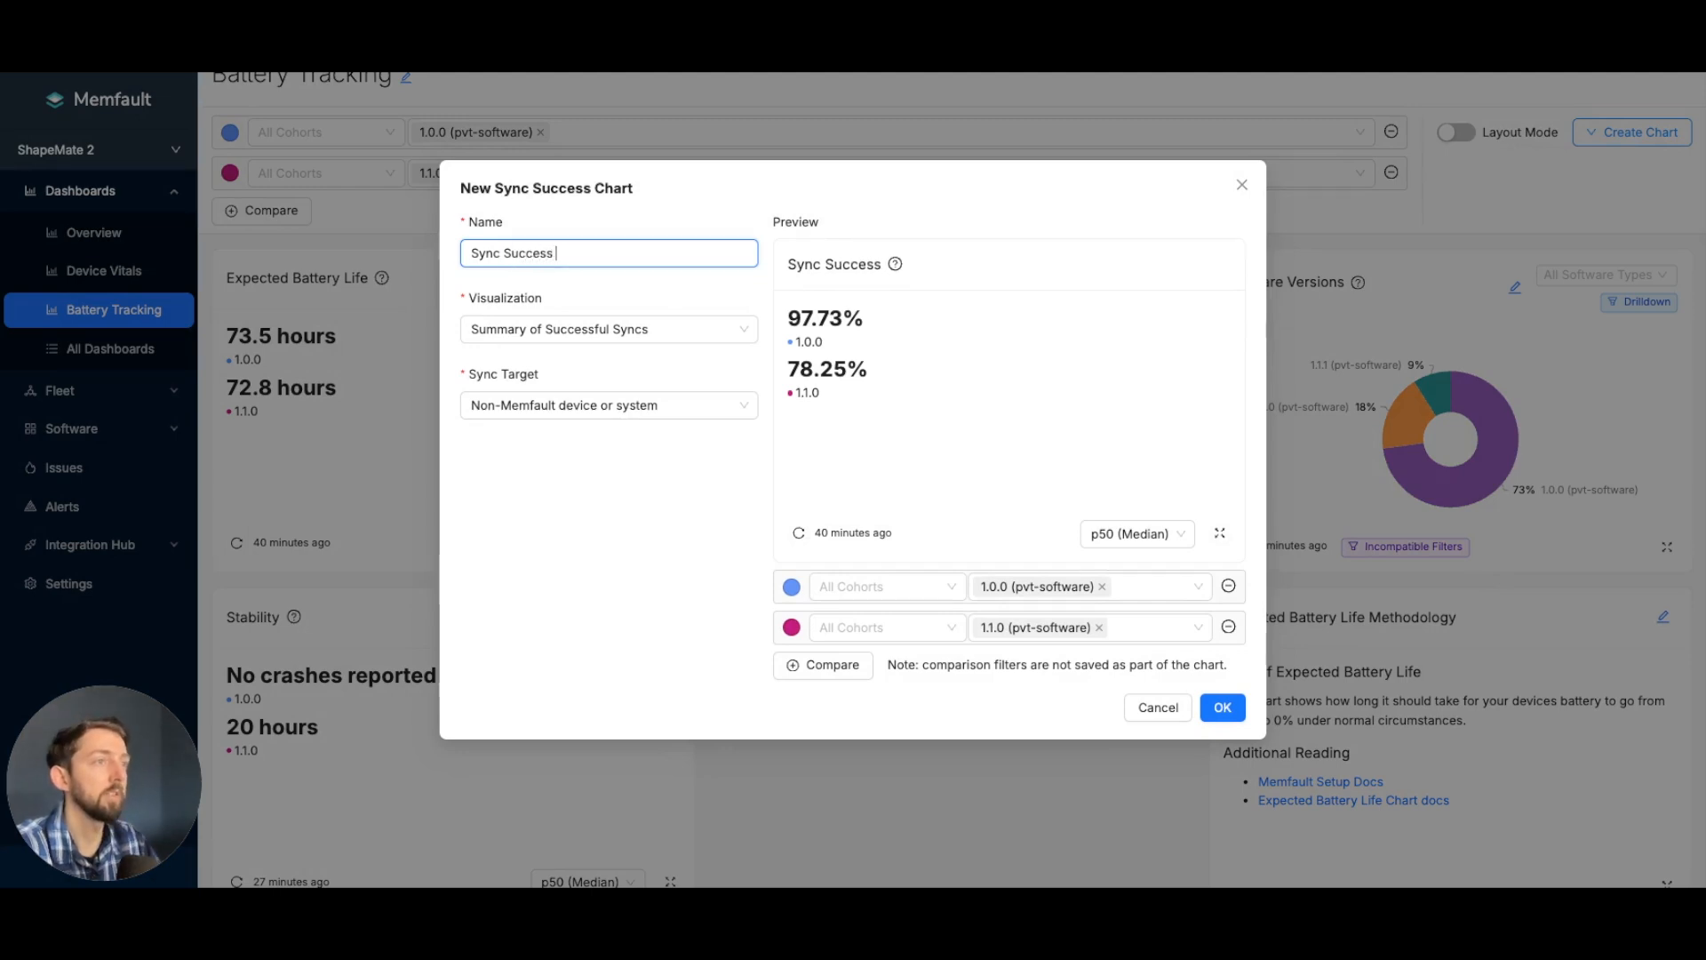
- Add the Sync Success chart with the Percentage of Successful Syncs Over Time visualization, clearing version 1.1.0 from its preview comparison
click(627, 290)
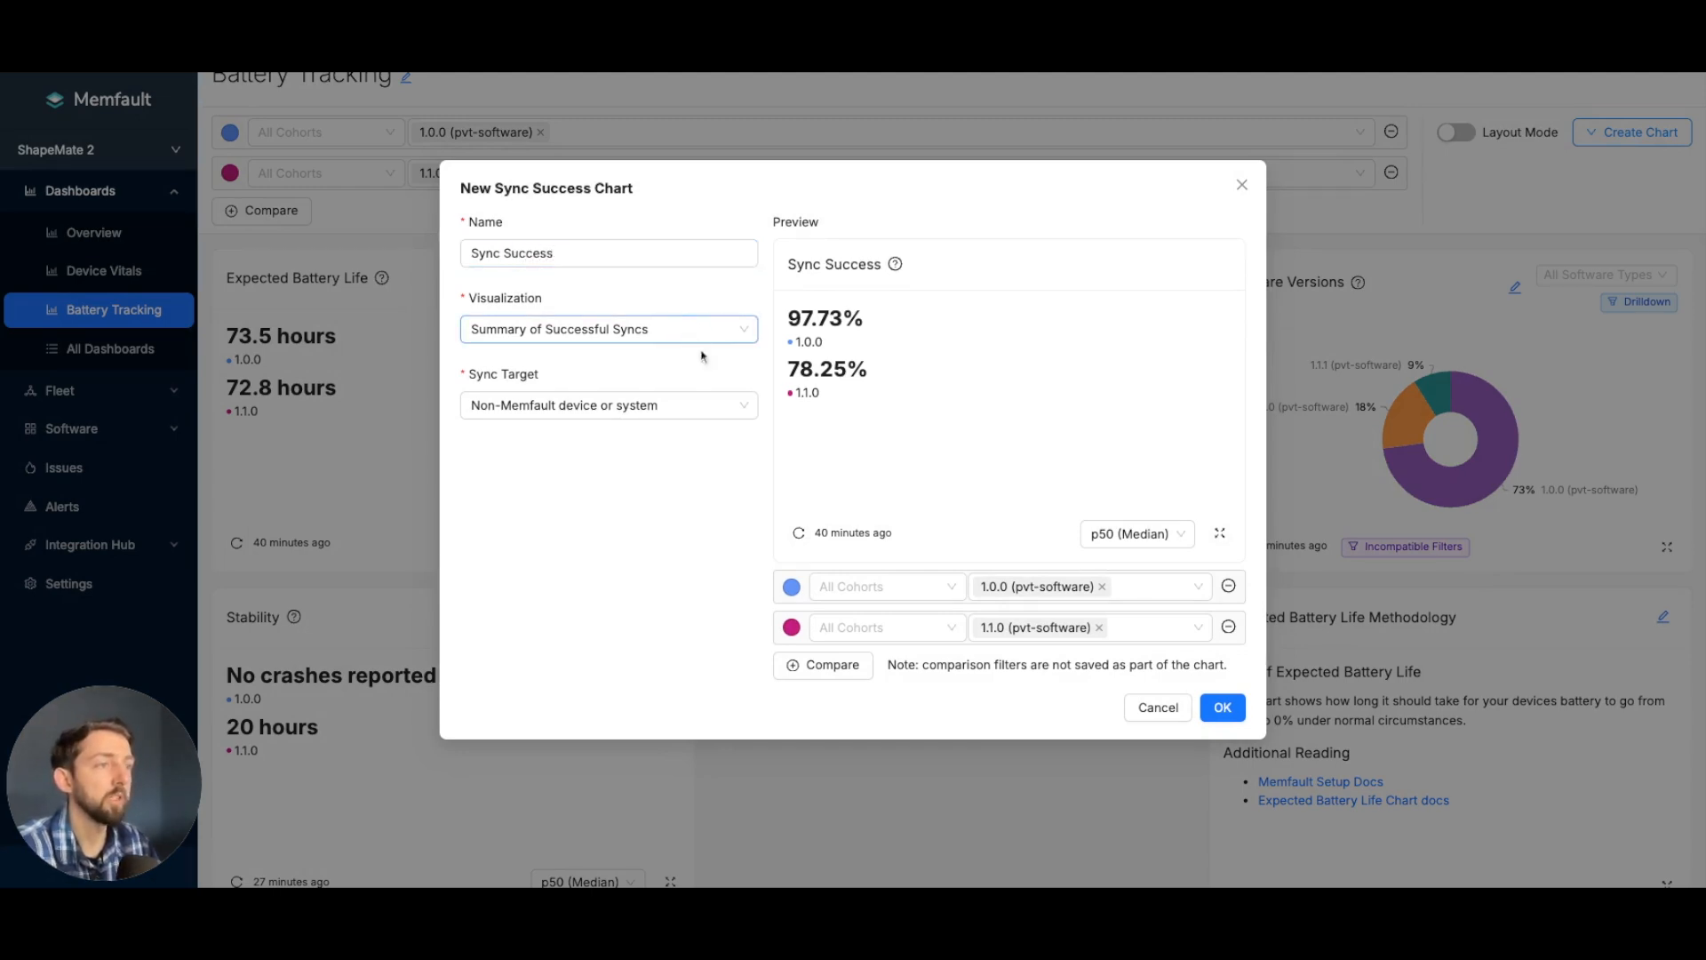
click(698, 331)
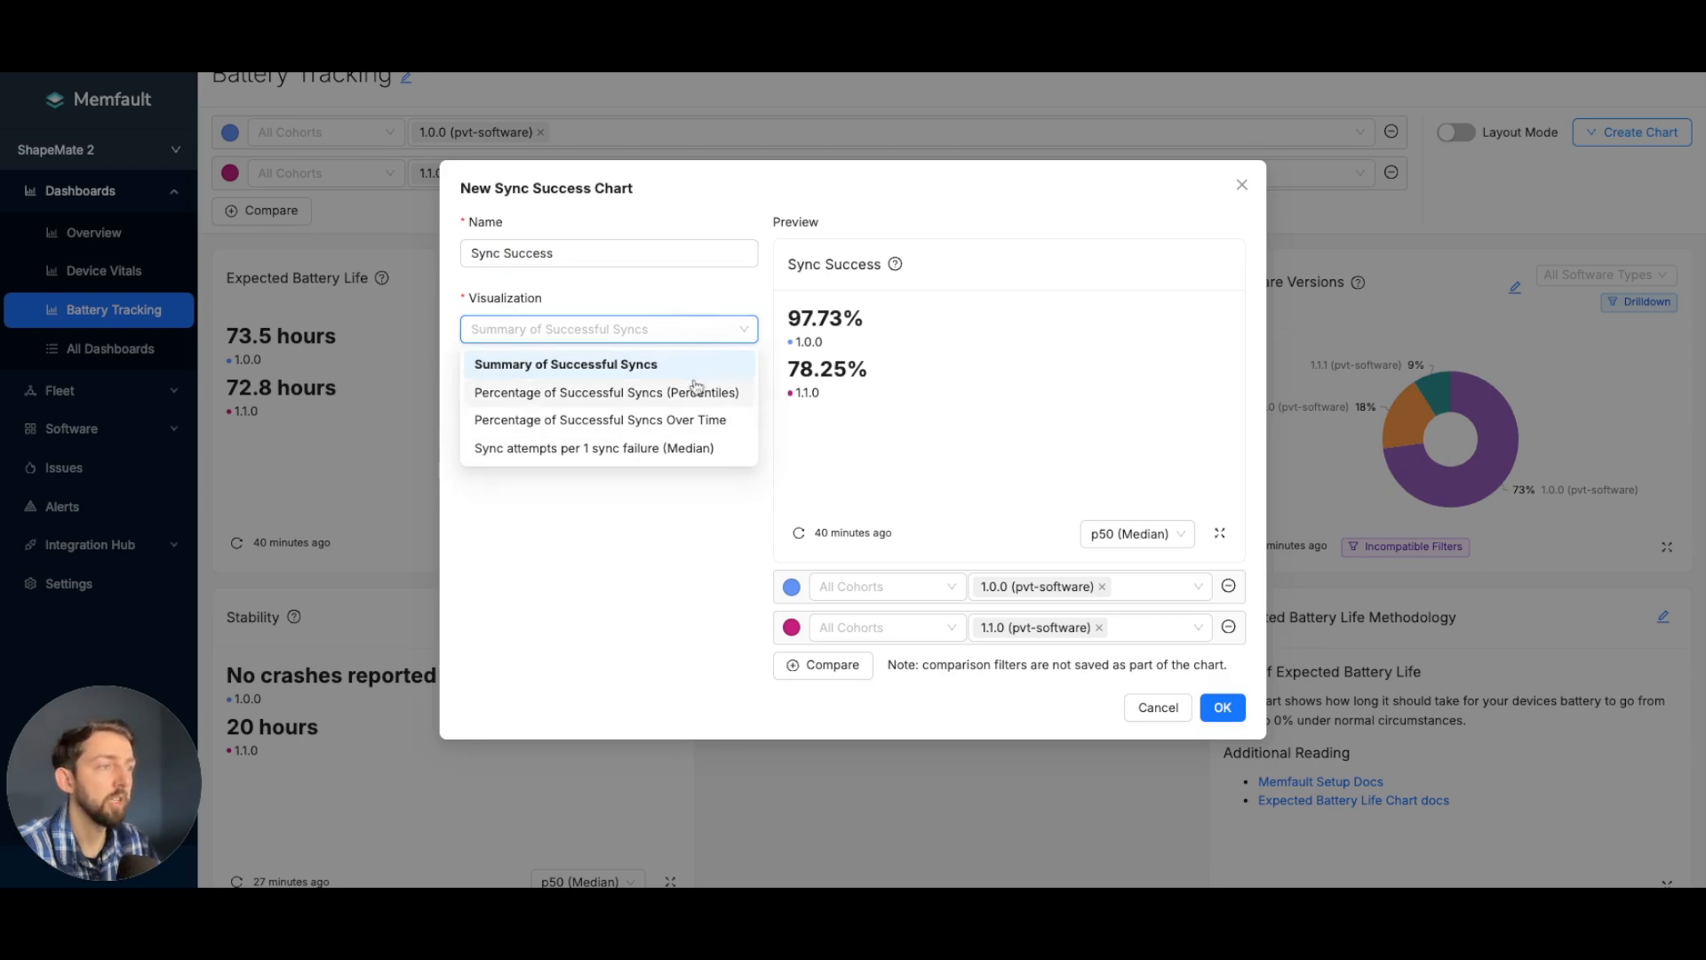
click(676, 420)
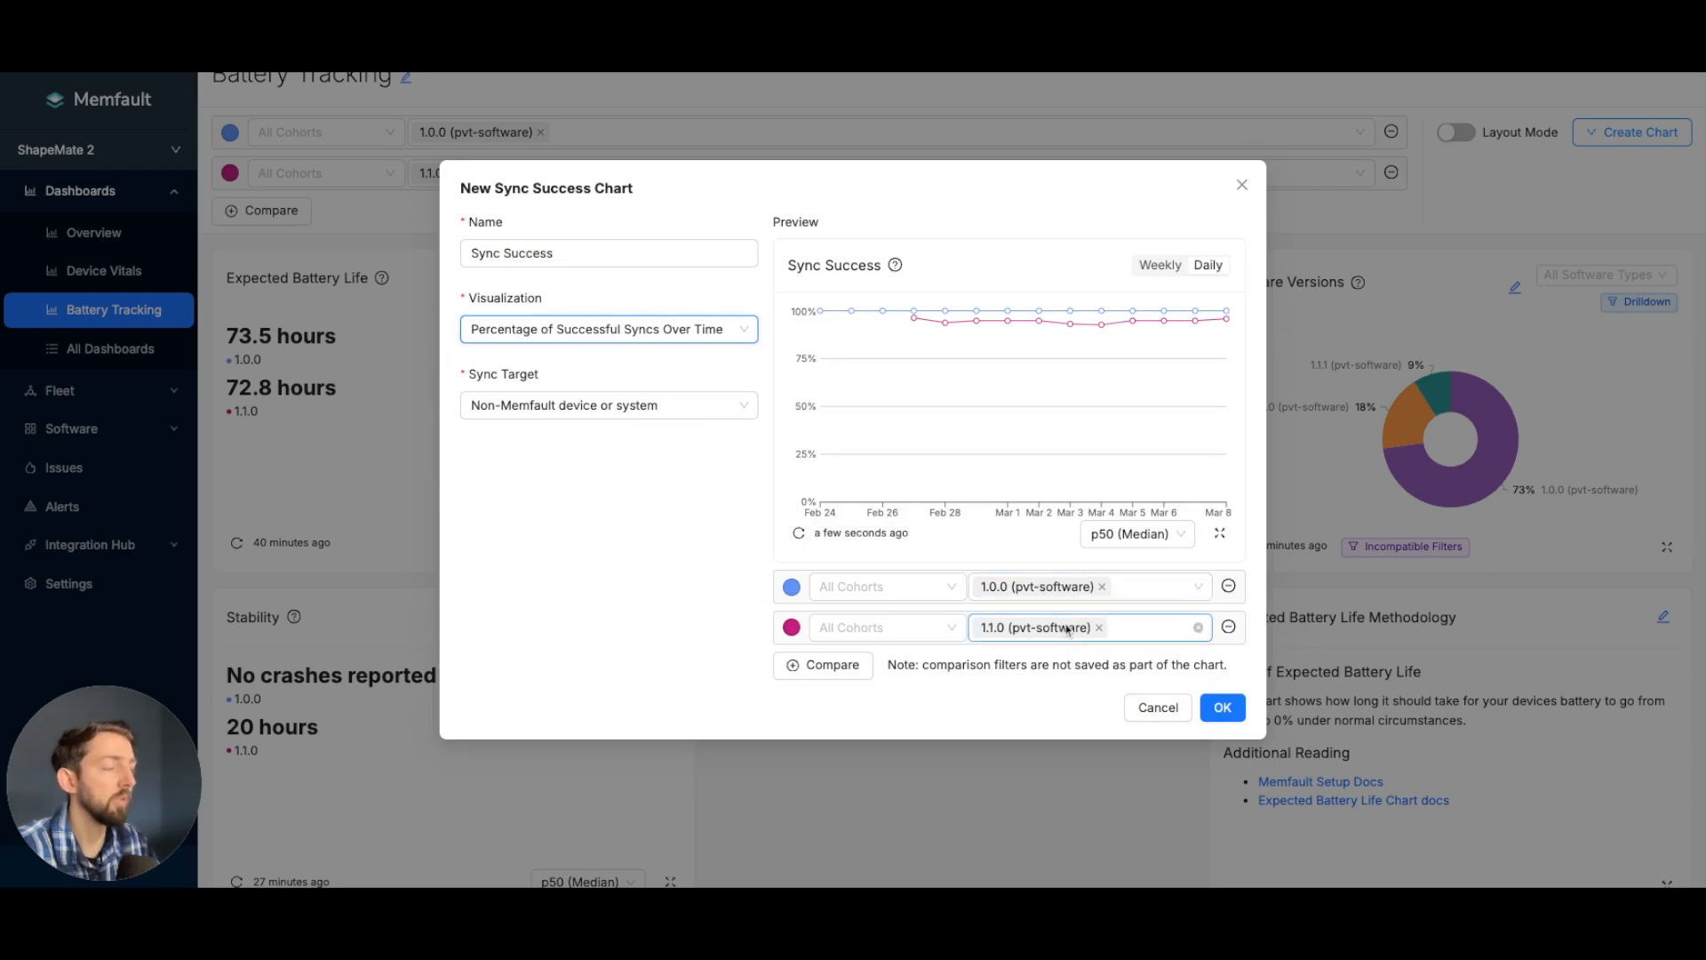
click(1100, 629)
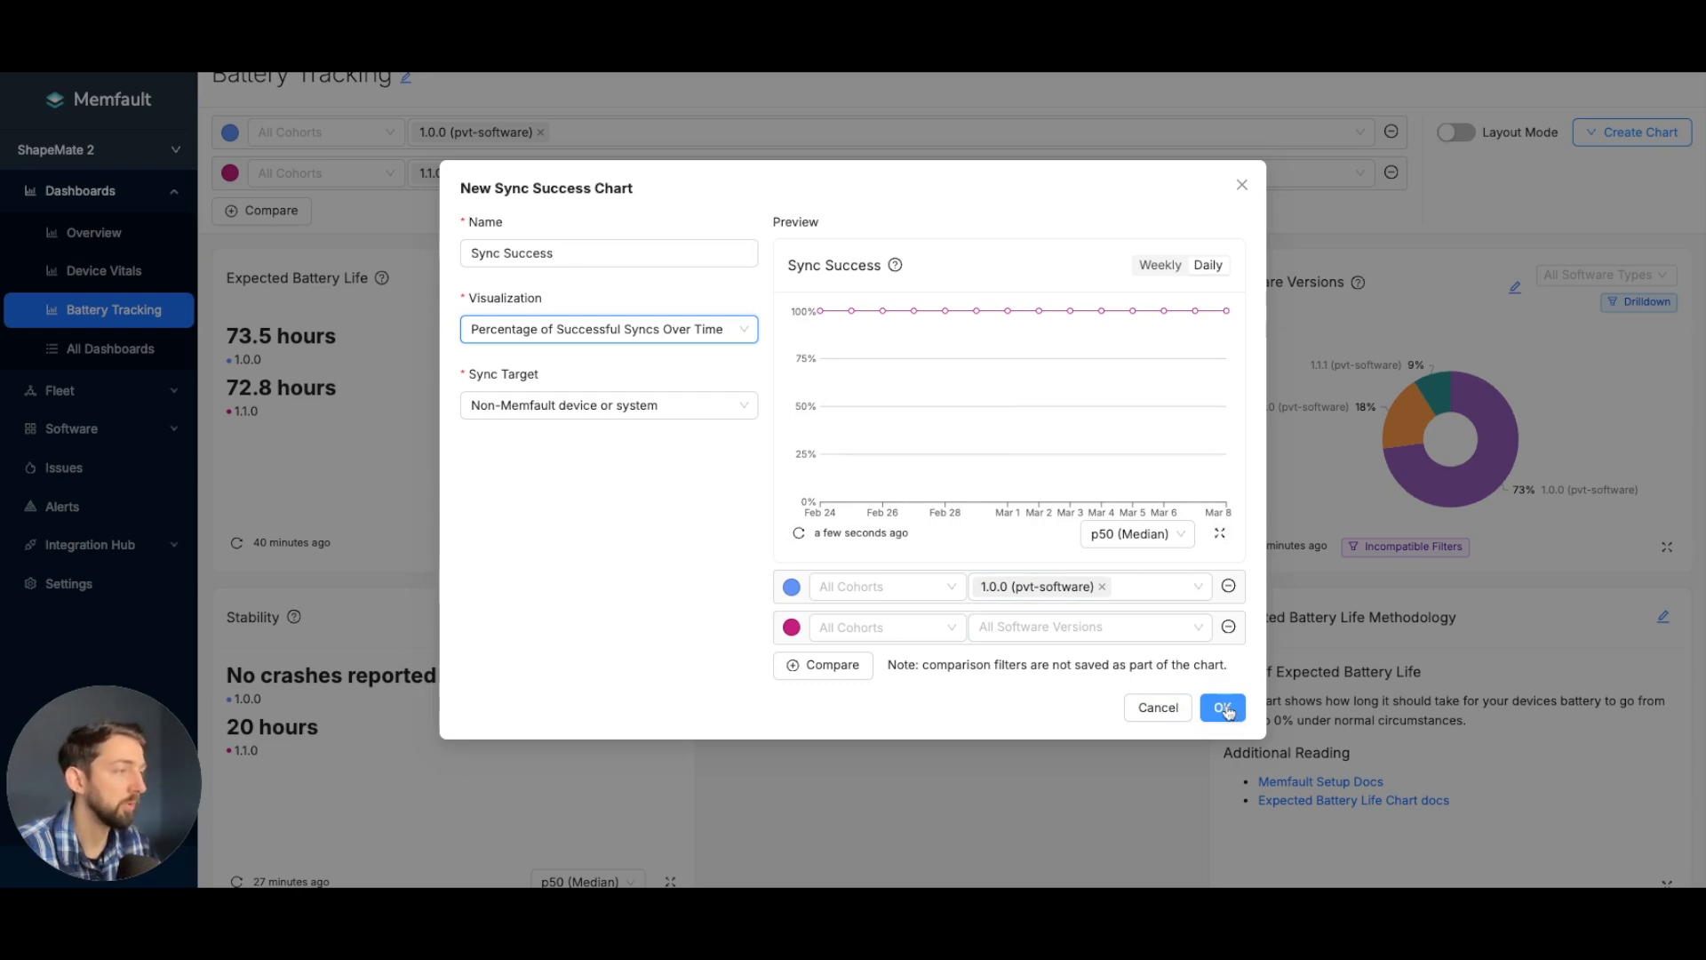
click(1225, 709)
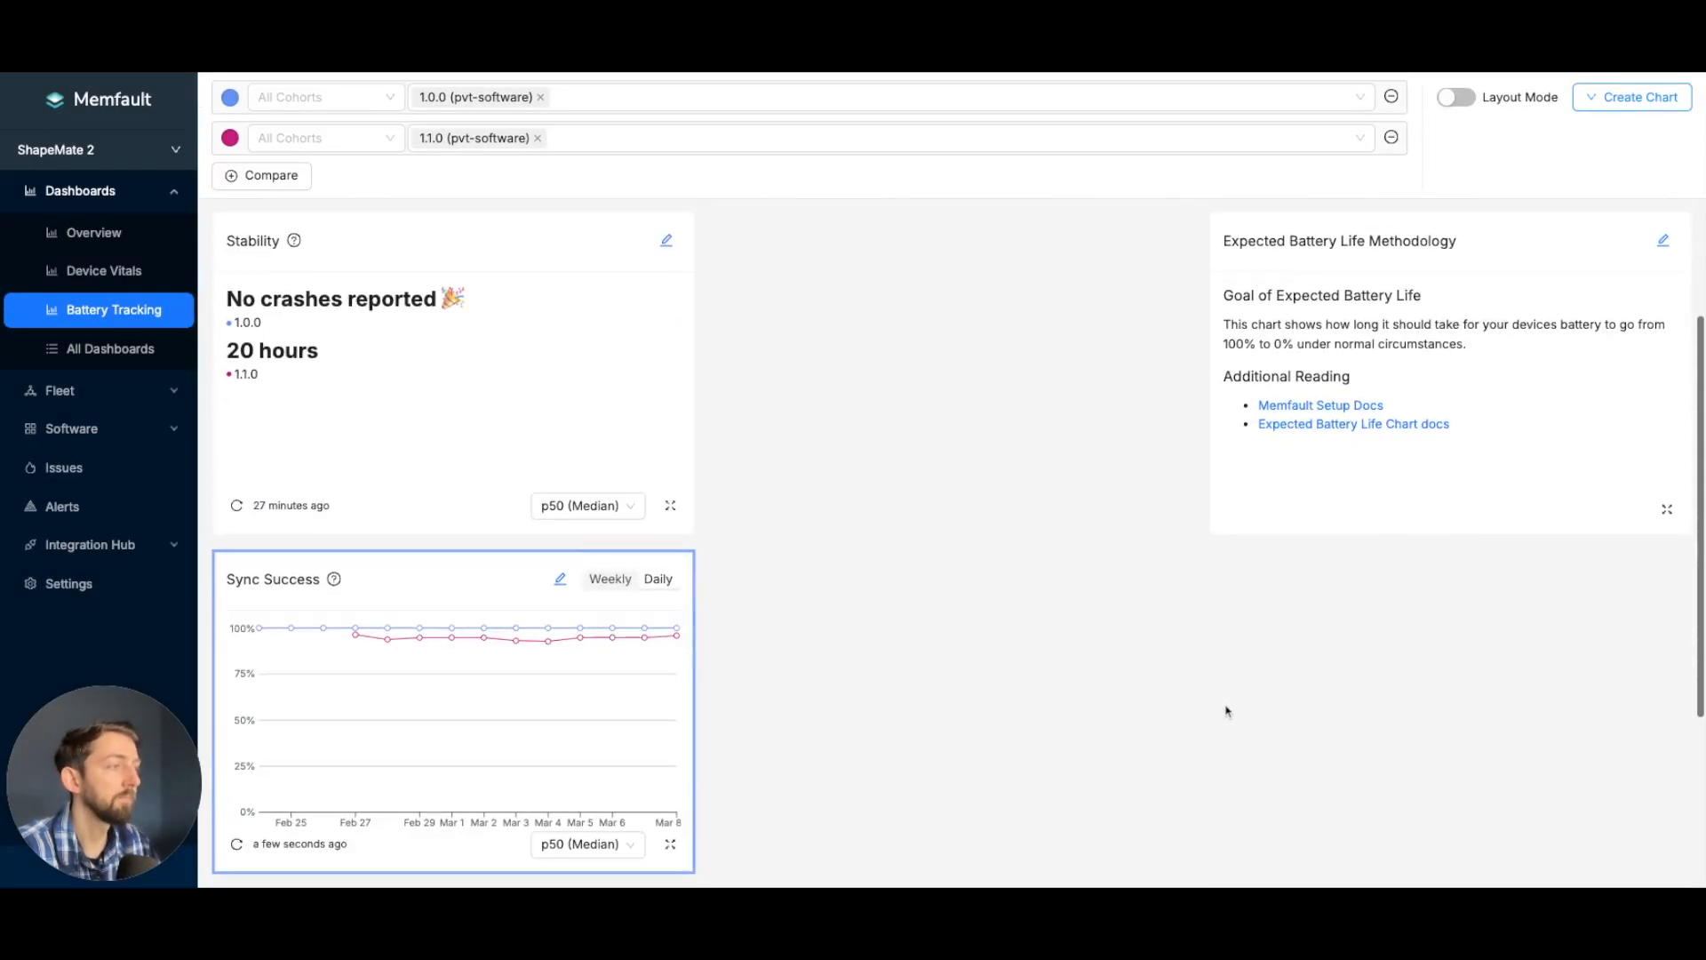
- Rearrange the dashboard layout so the Sync Success chart sits between the Stability chart and the Expected Battery Life Methodology card
mouse_move(455, 641)
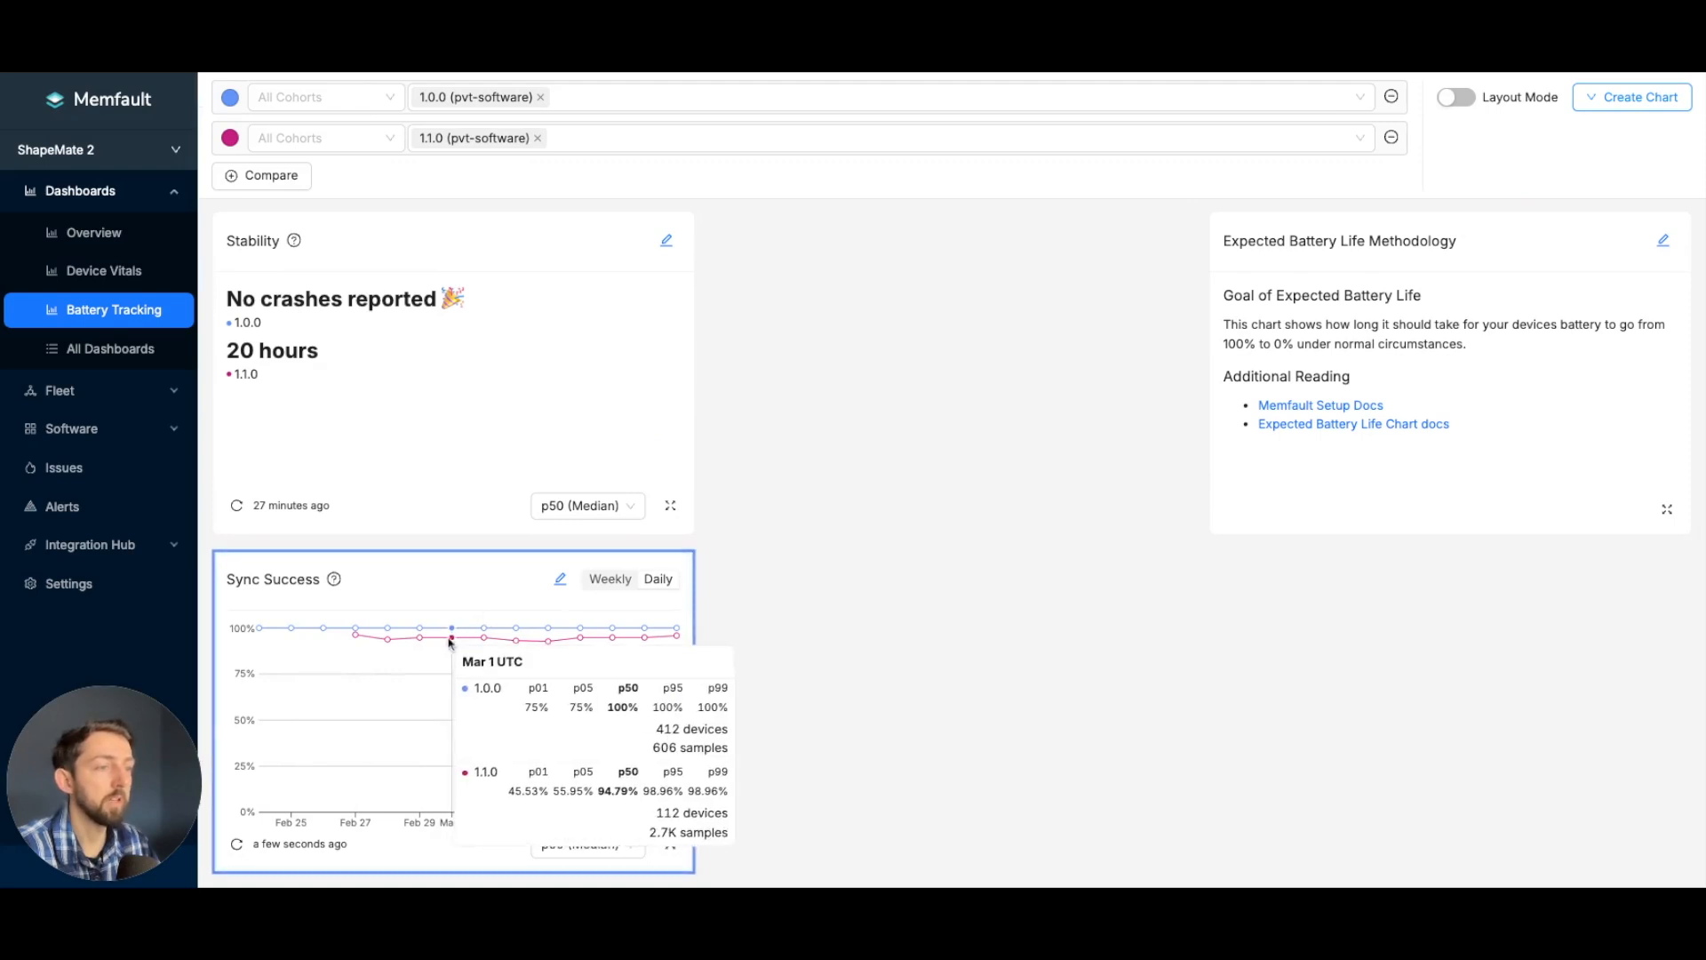
click(1456, 97)
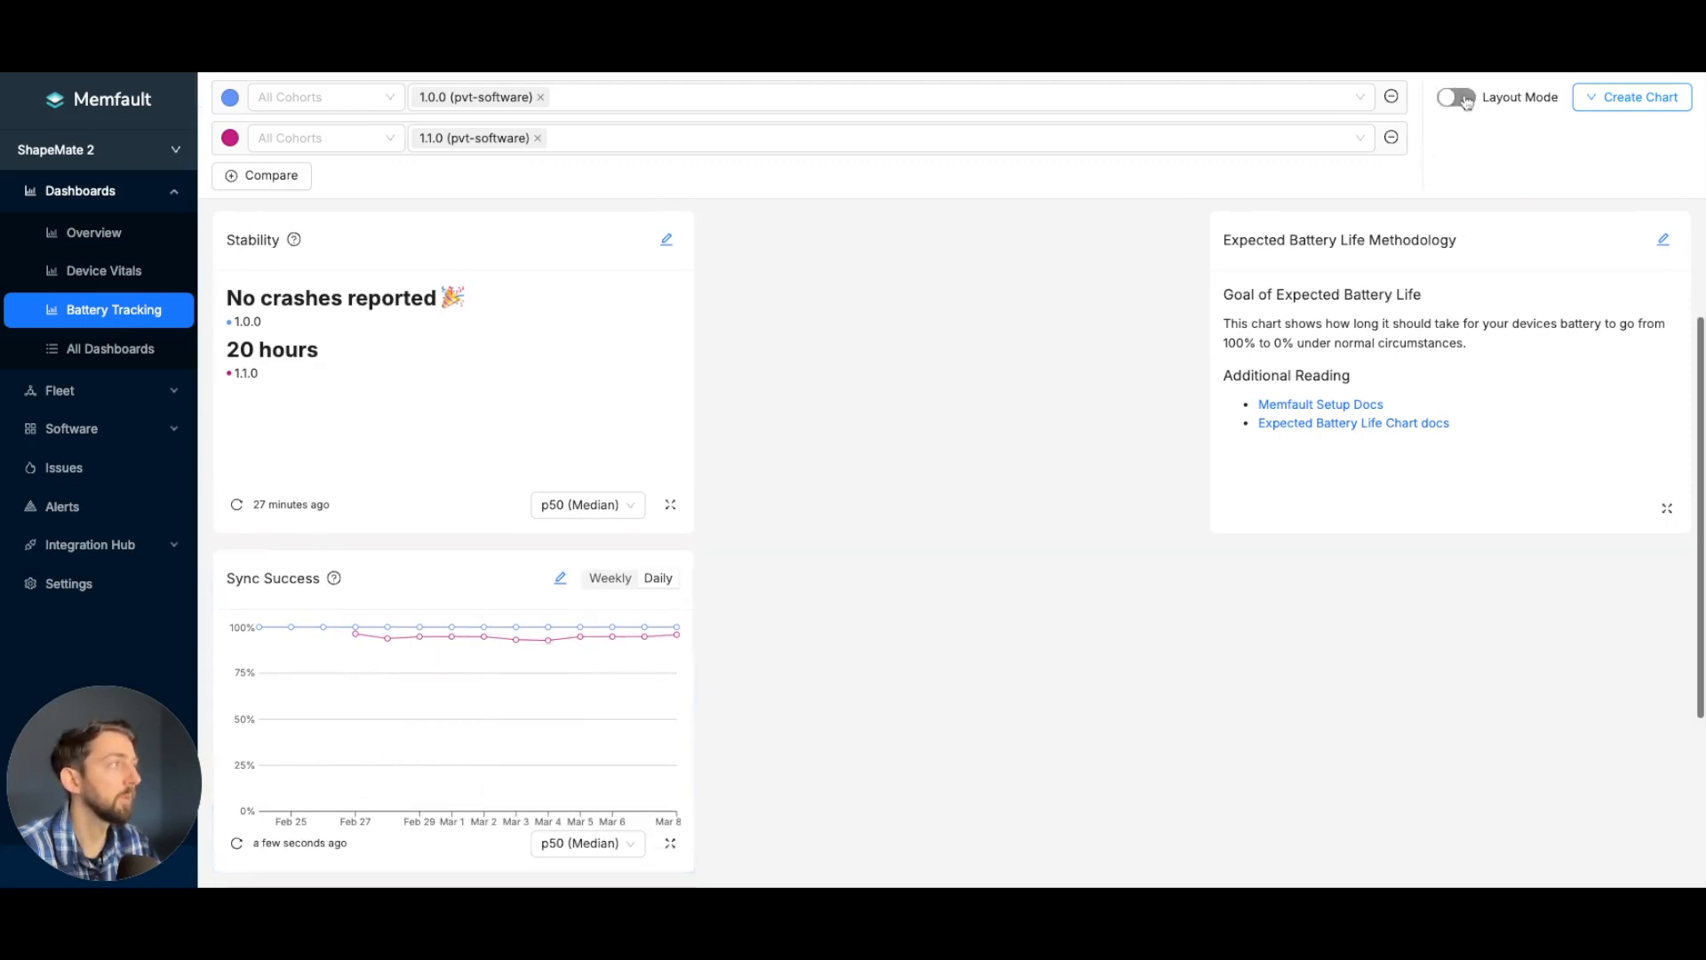
drag(220, 624, 854, 320)
click(1456, 97)
scroll(993, 372, up, 5)
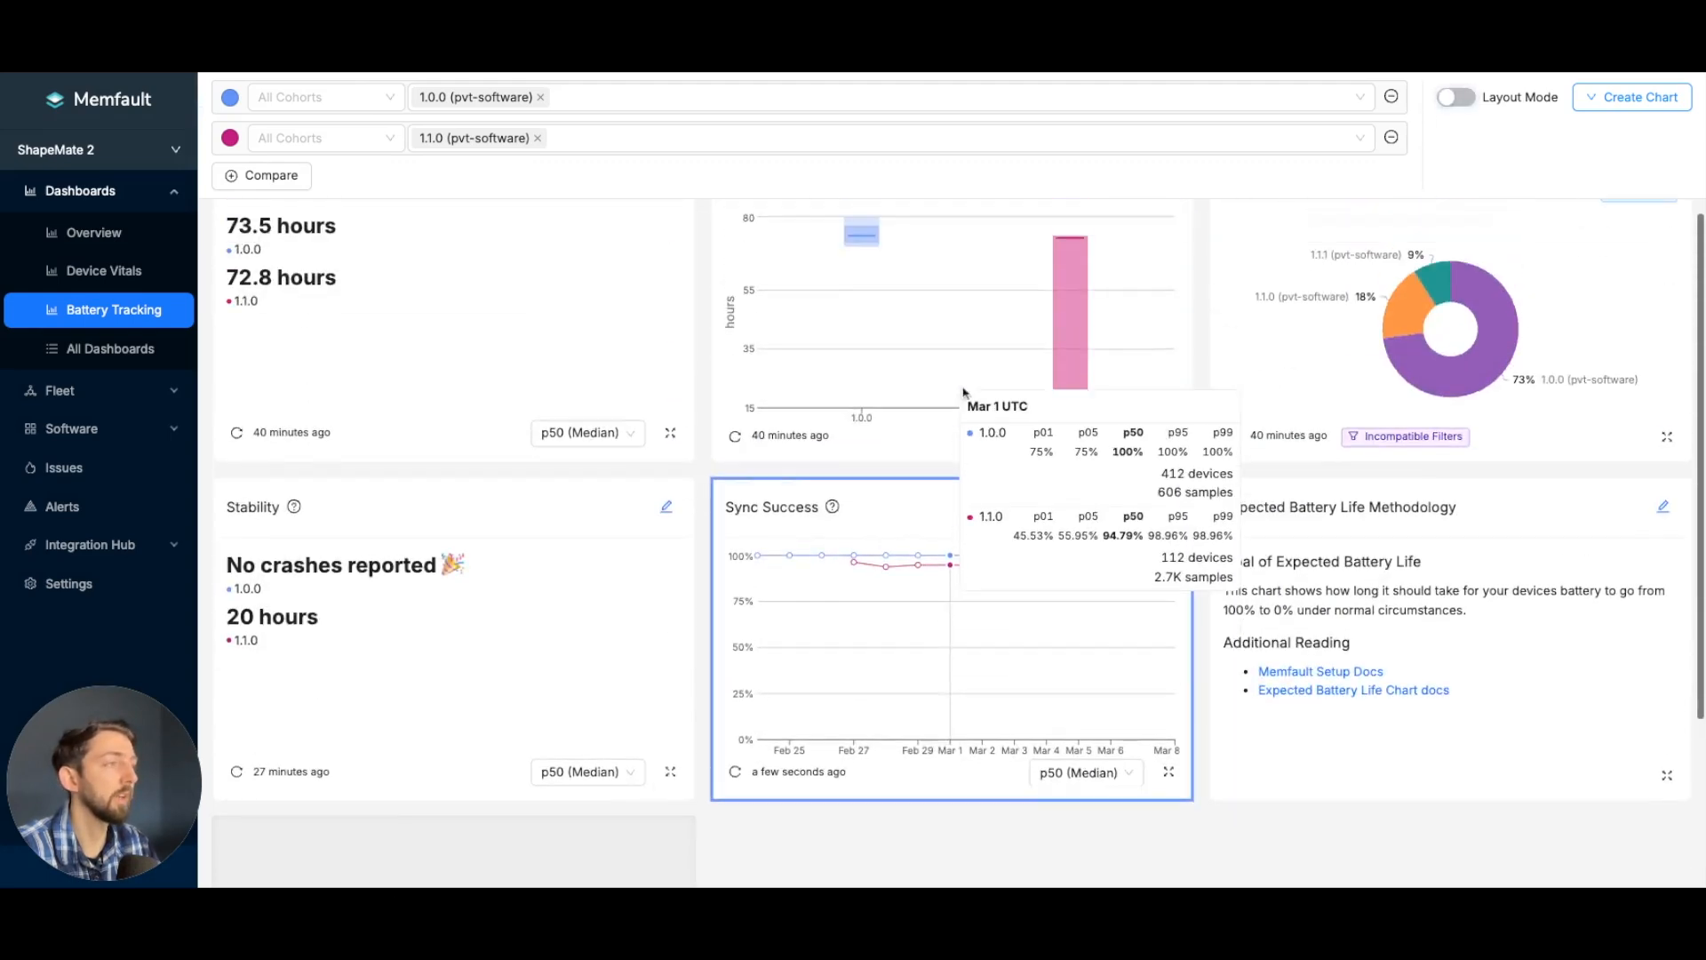
- Open the list of devices in the p01–p05 range of version 1.1.0 from the Expected Battery Life percentile chart
scroll(1159, 343, up, 1)
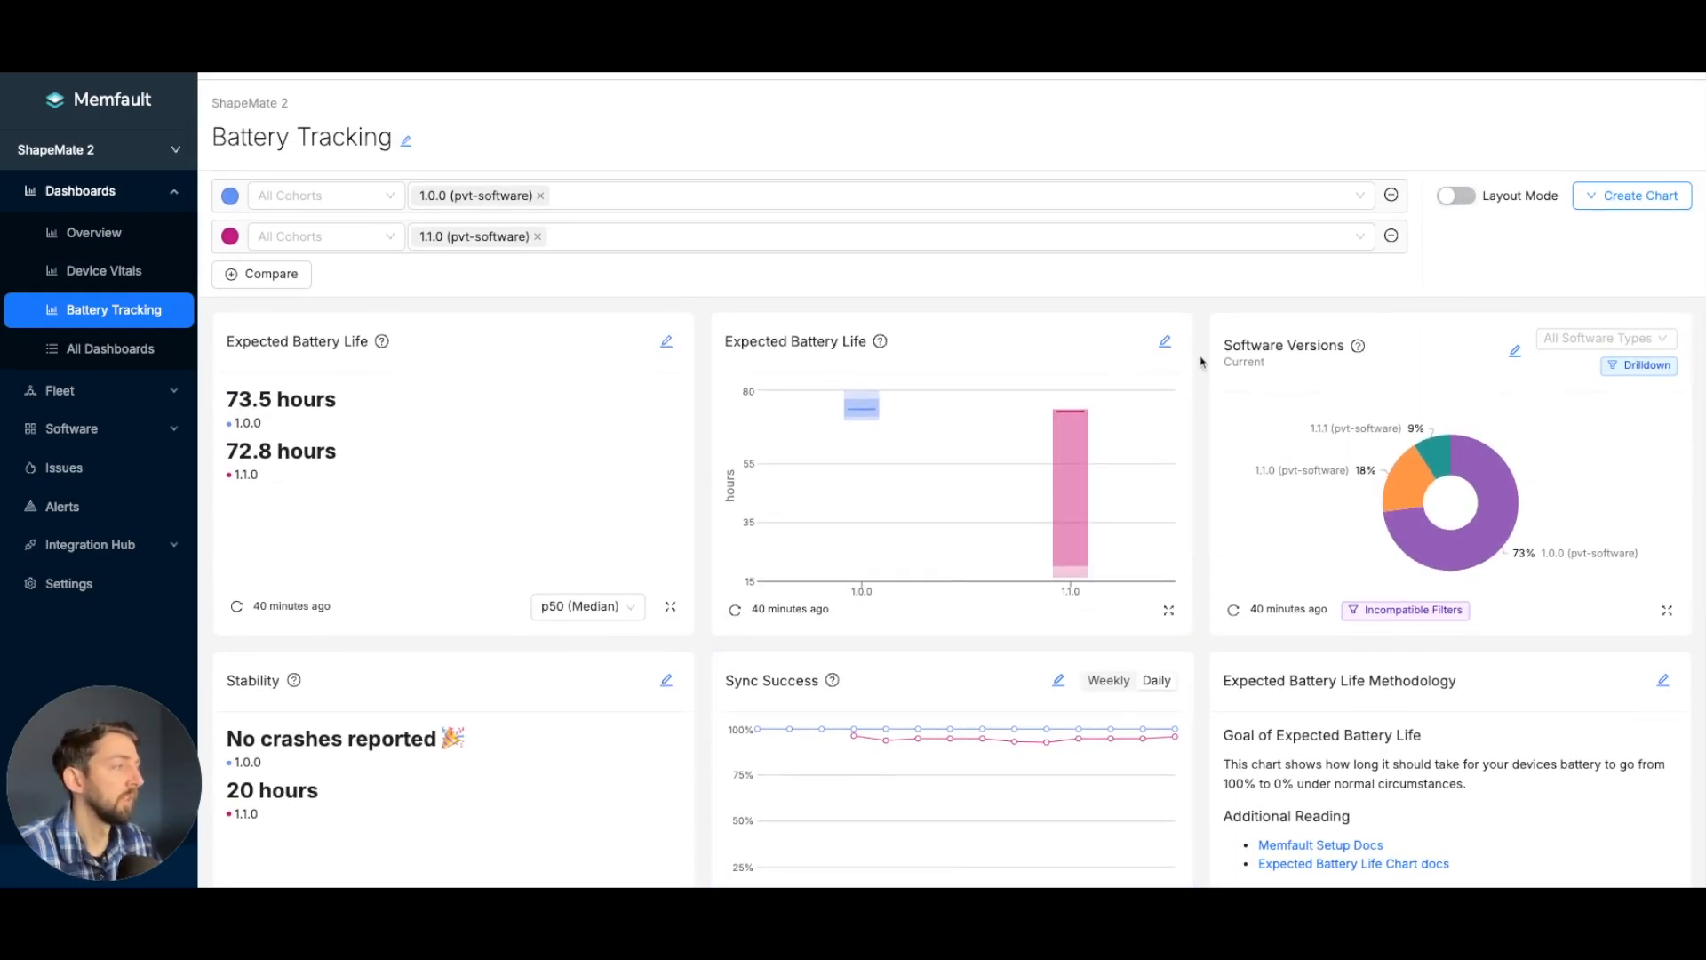
scroll(1201, 363, up, 1)
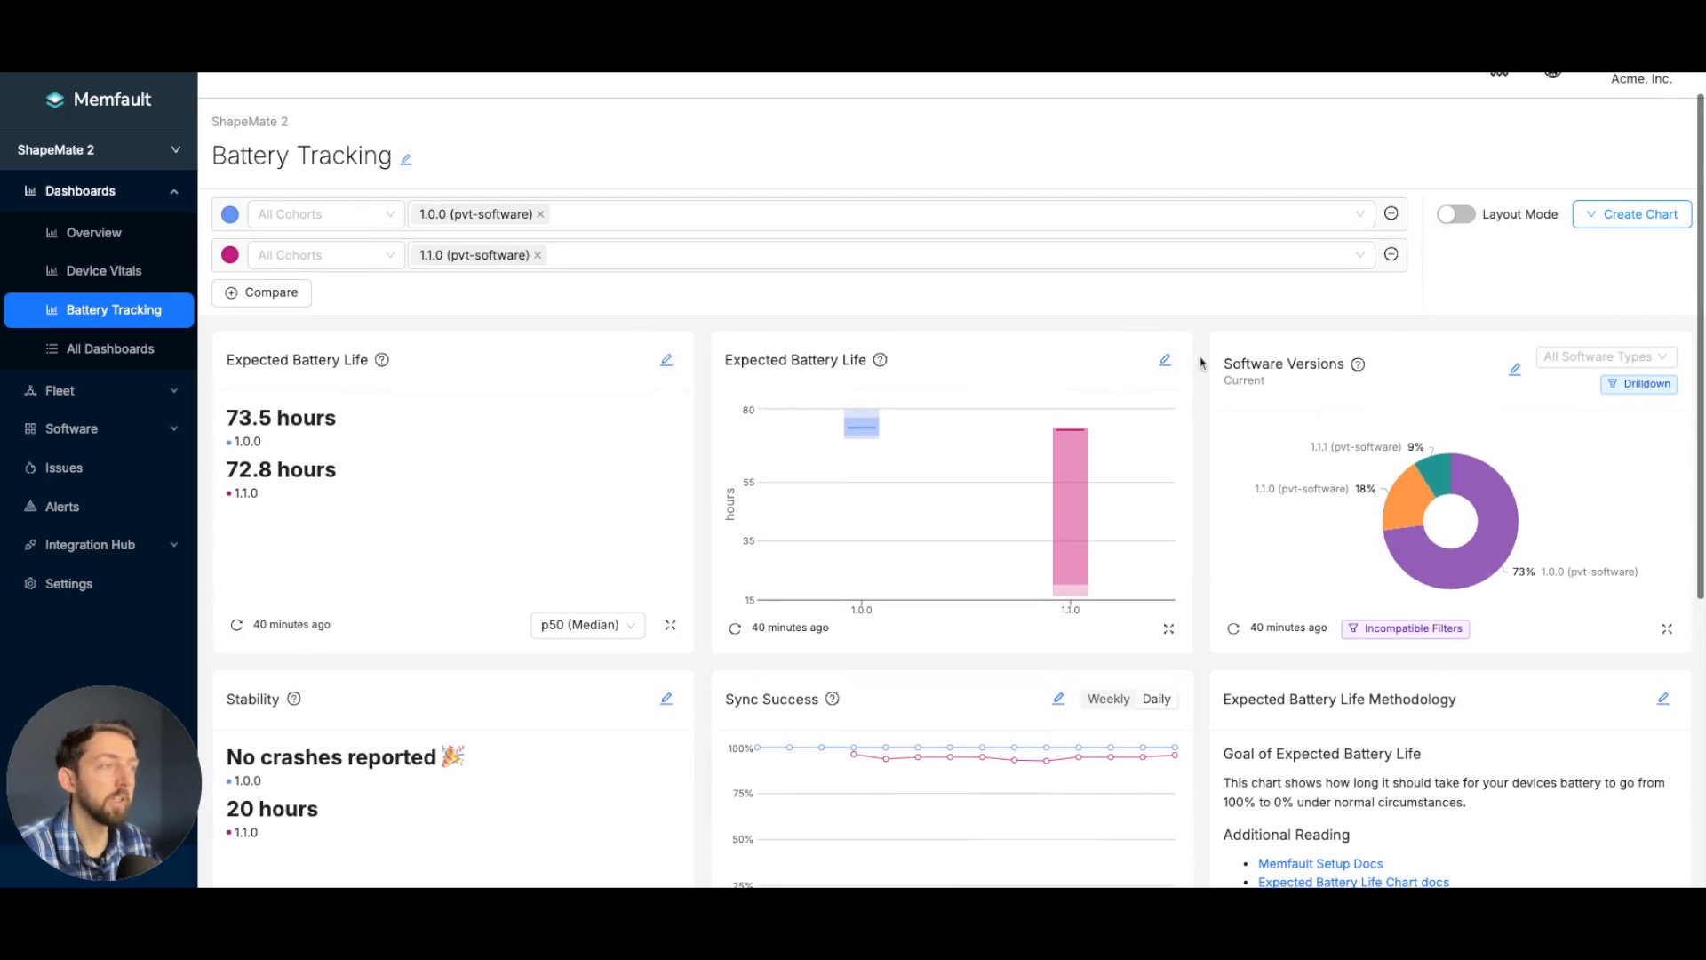
scroll(1206, 367, up, 1)
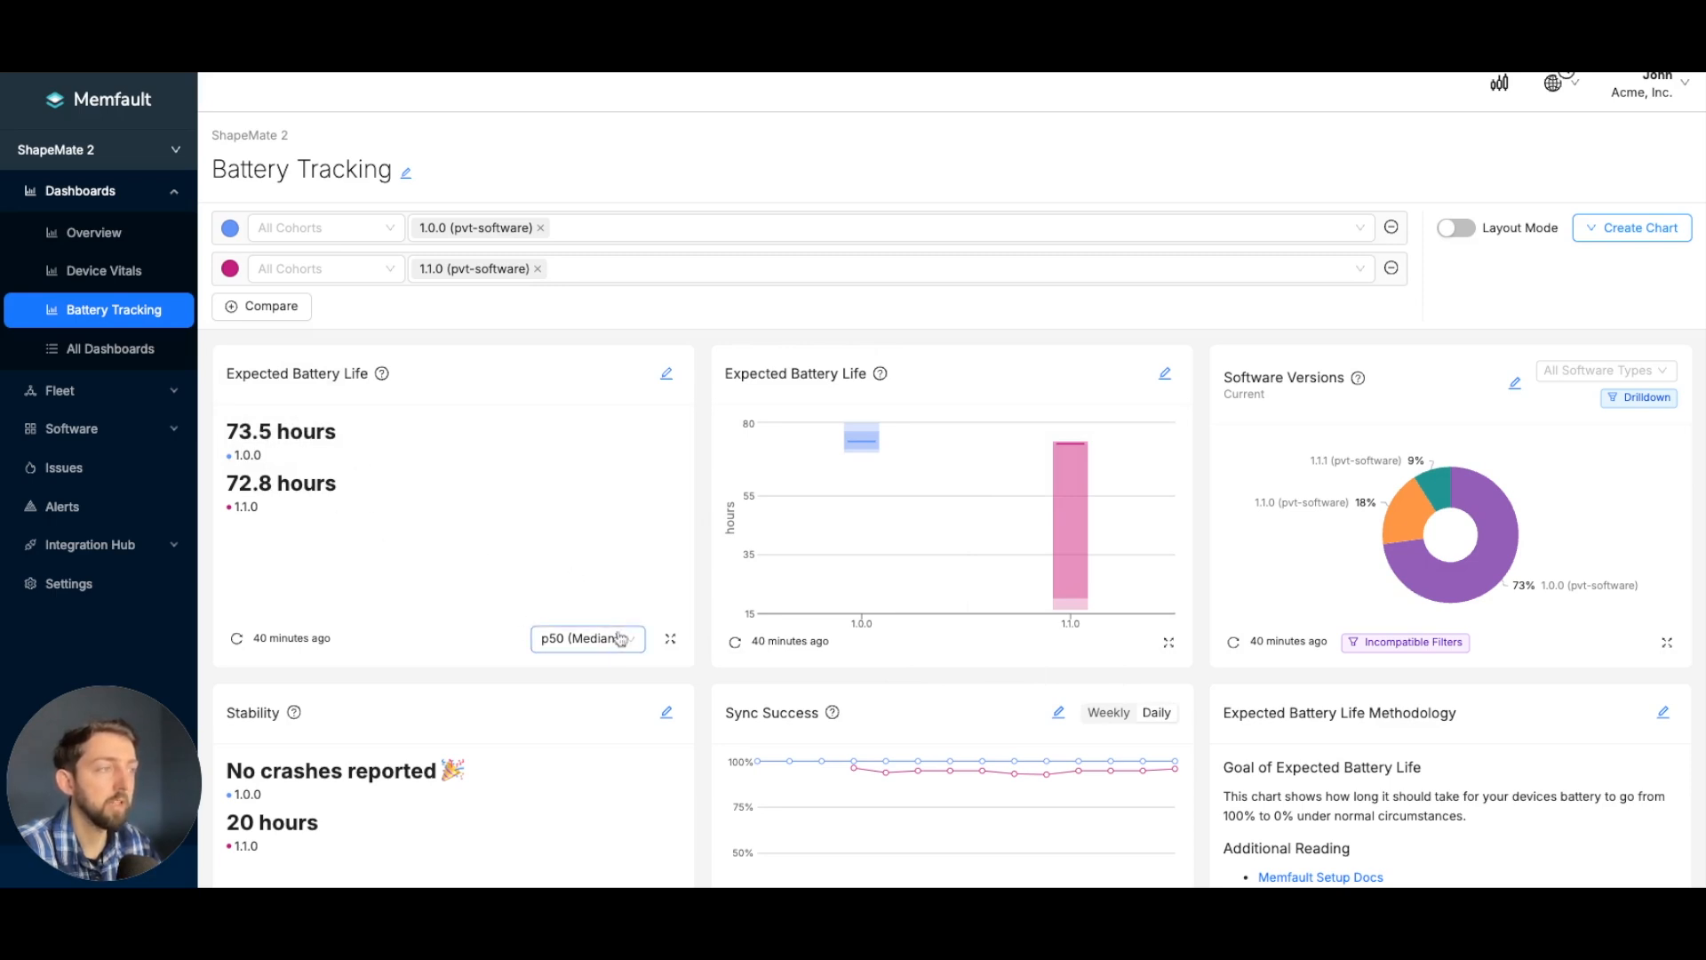
mouse_move(1071, 556)
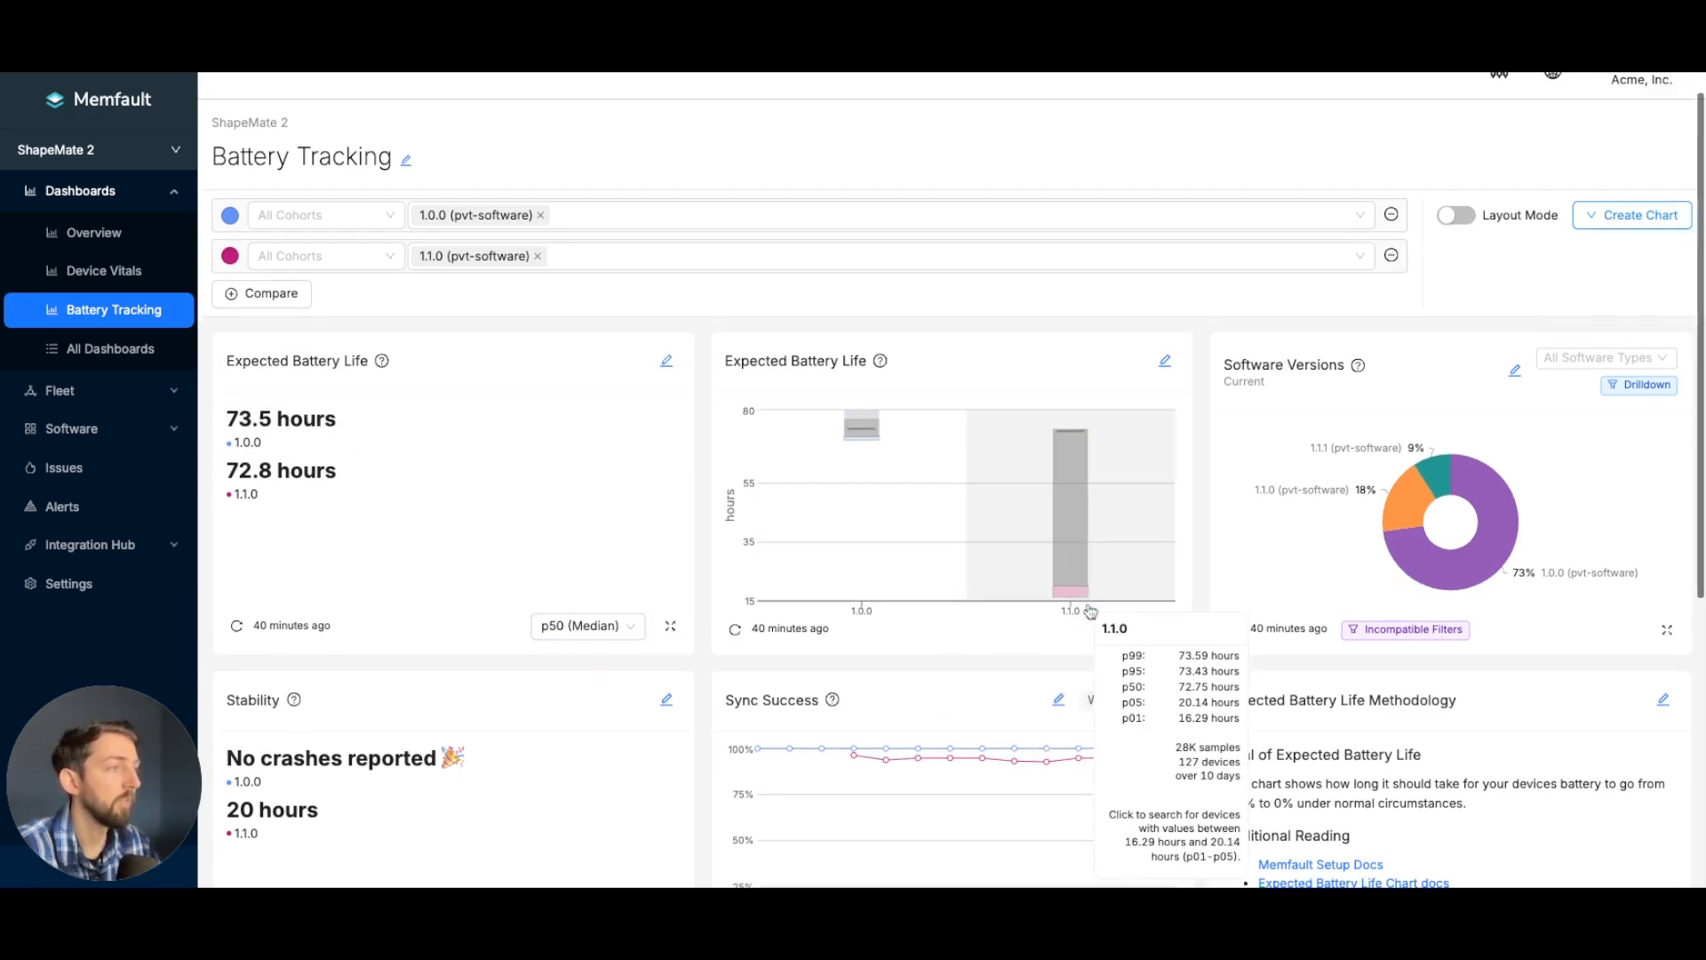
scroll(1102, 604, down, 1)
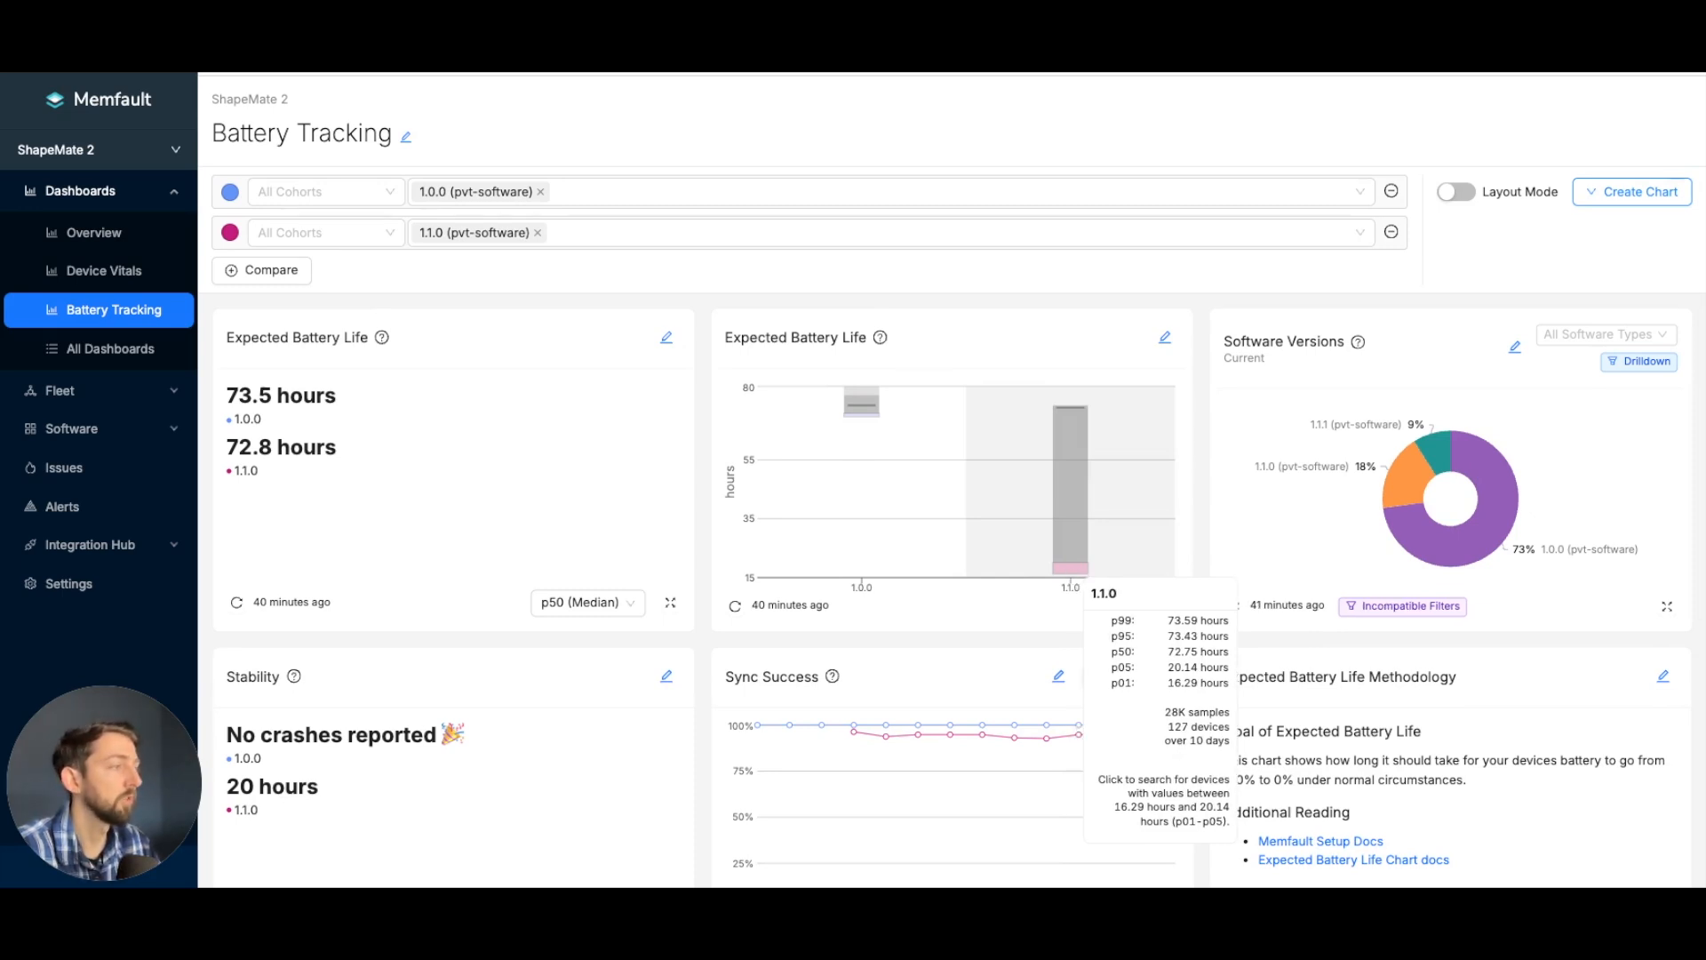
click(1071, 567)
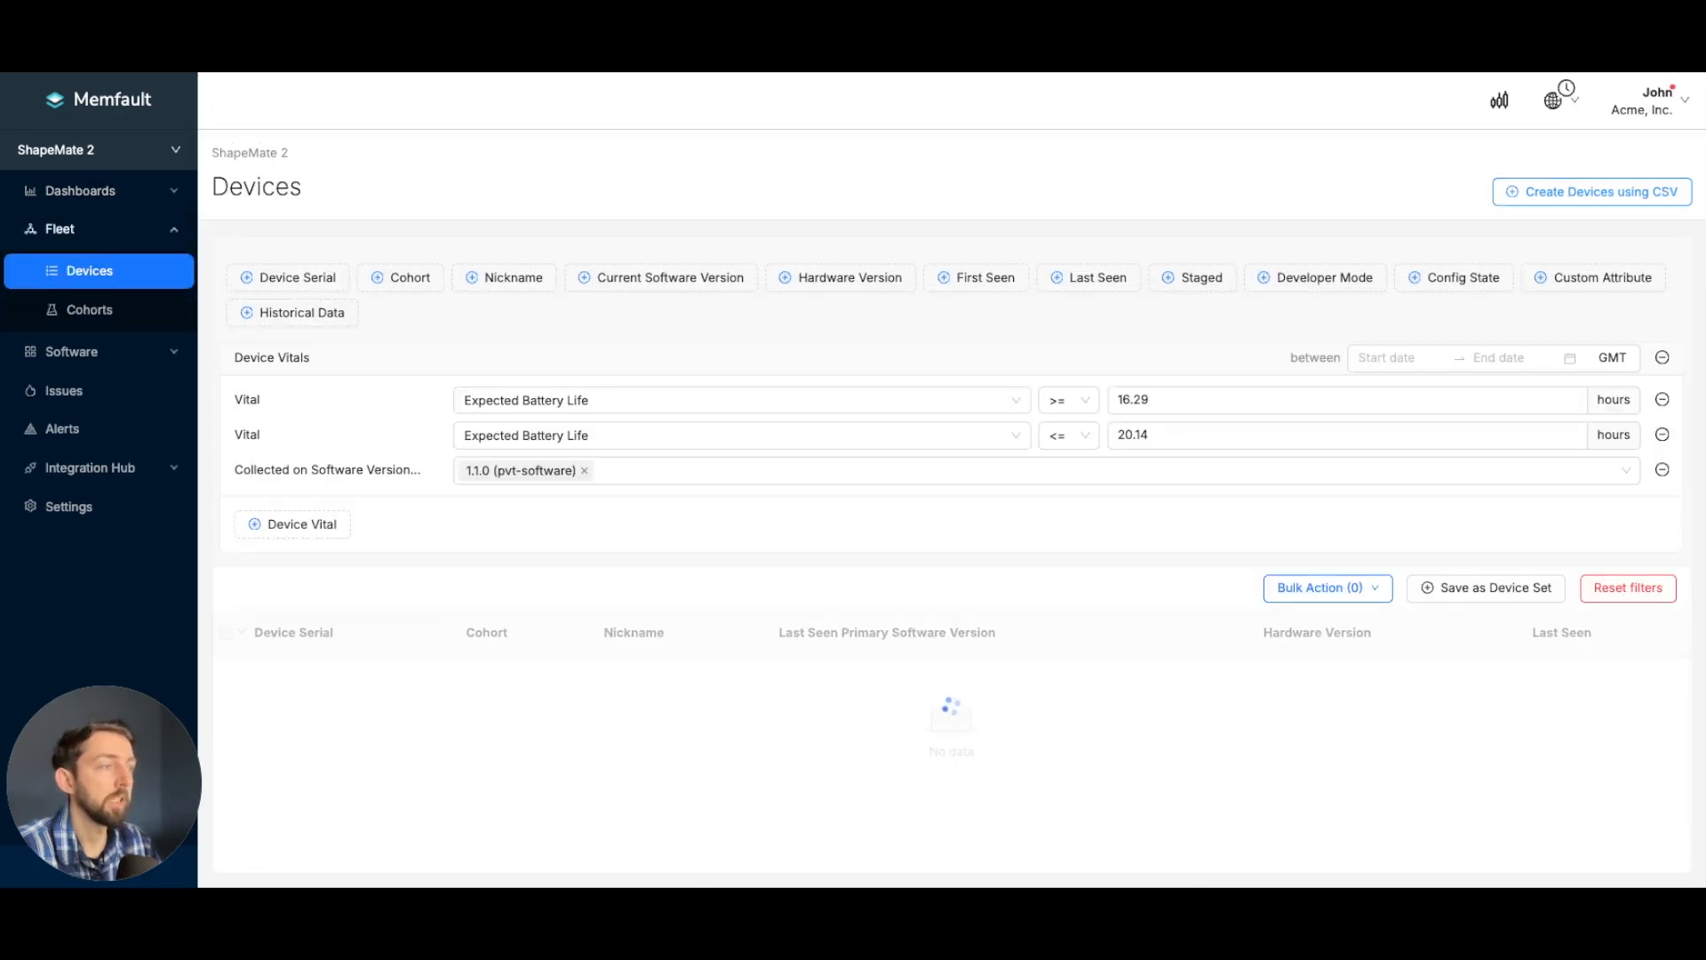
scroll(1051, 551, down, 1)
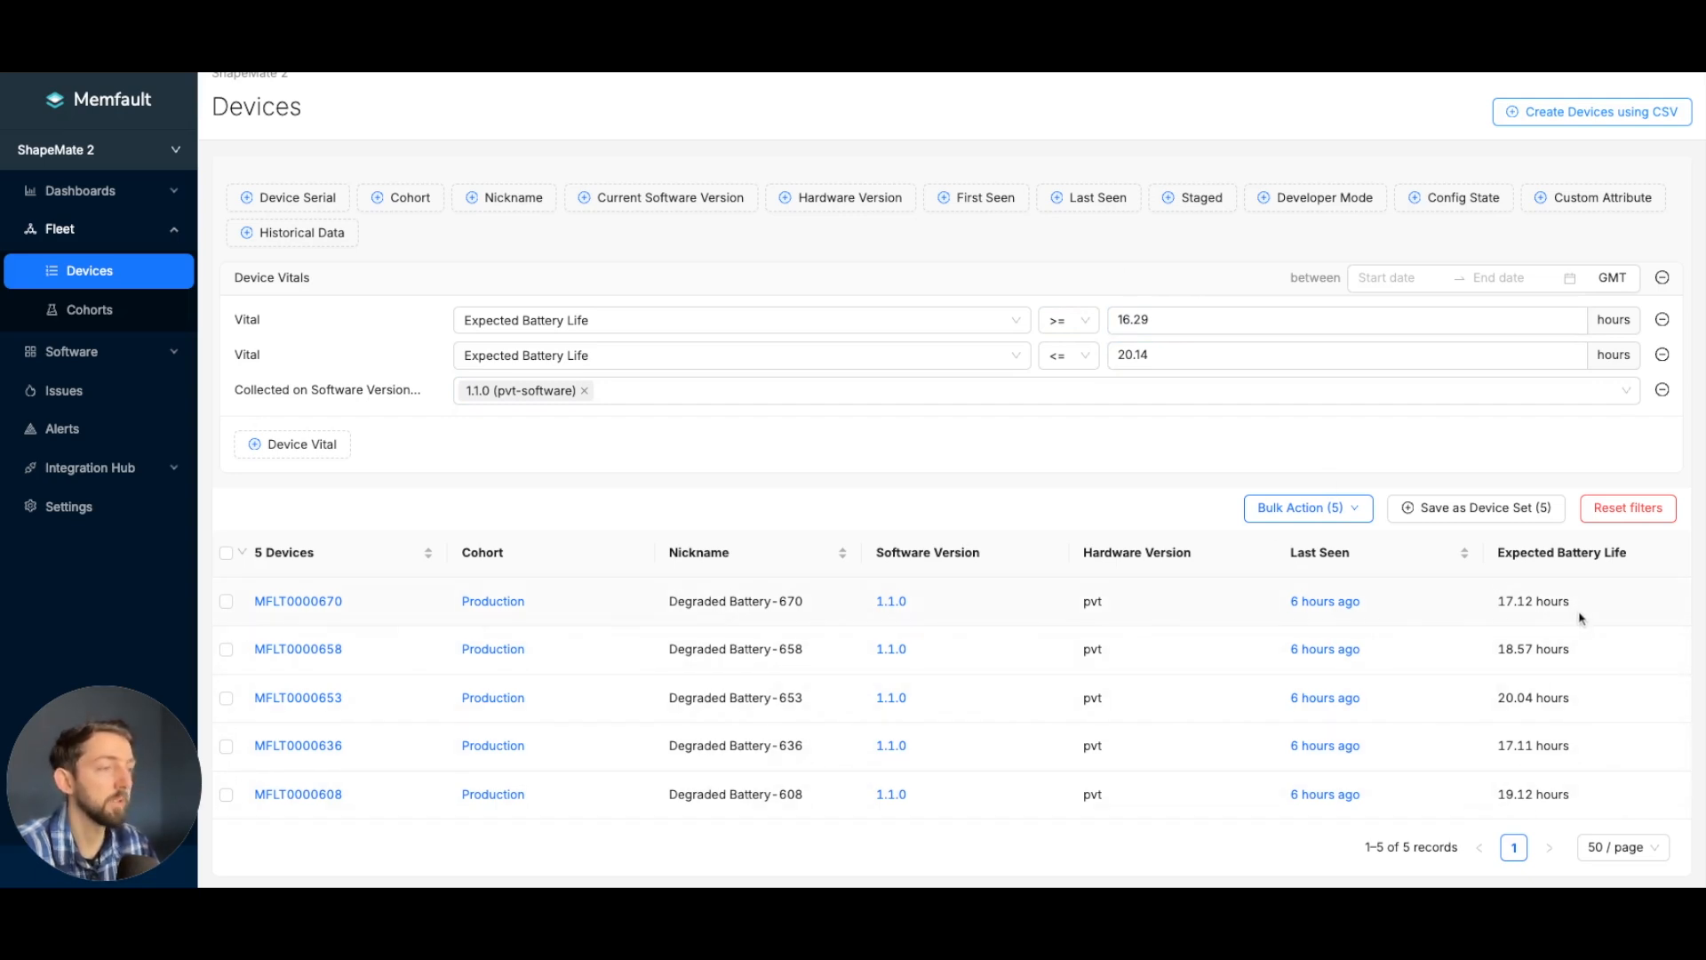
- Open device MFLT0000670 from the filtered list and examine its timeline of coredumps, reboots, traces and custom data recordings
mouse_move(302, 609)
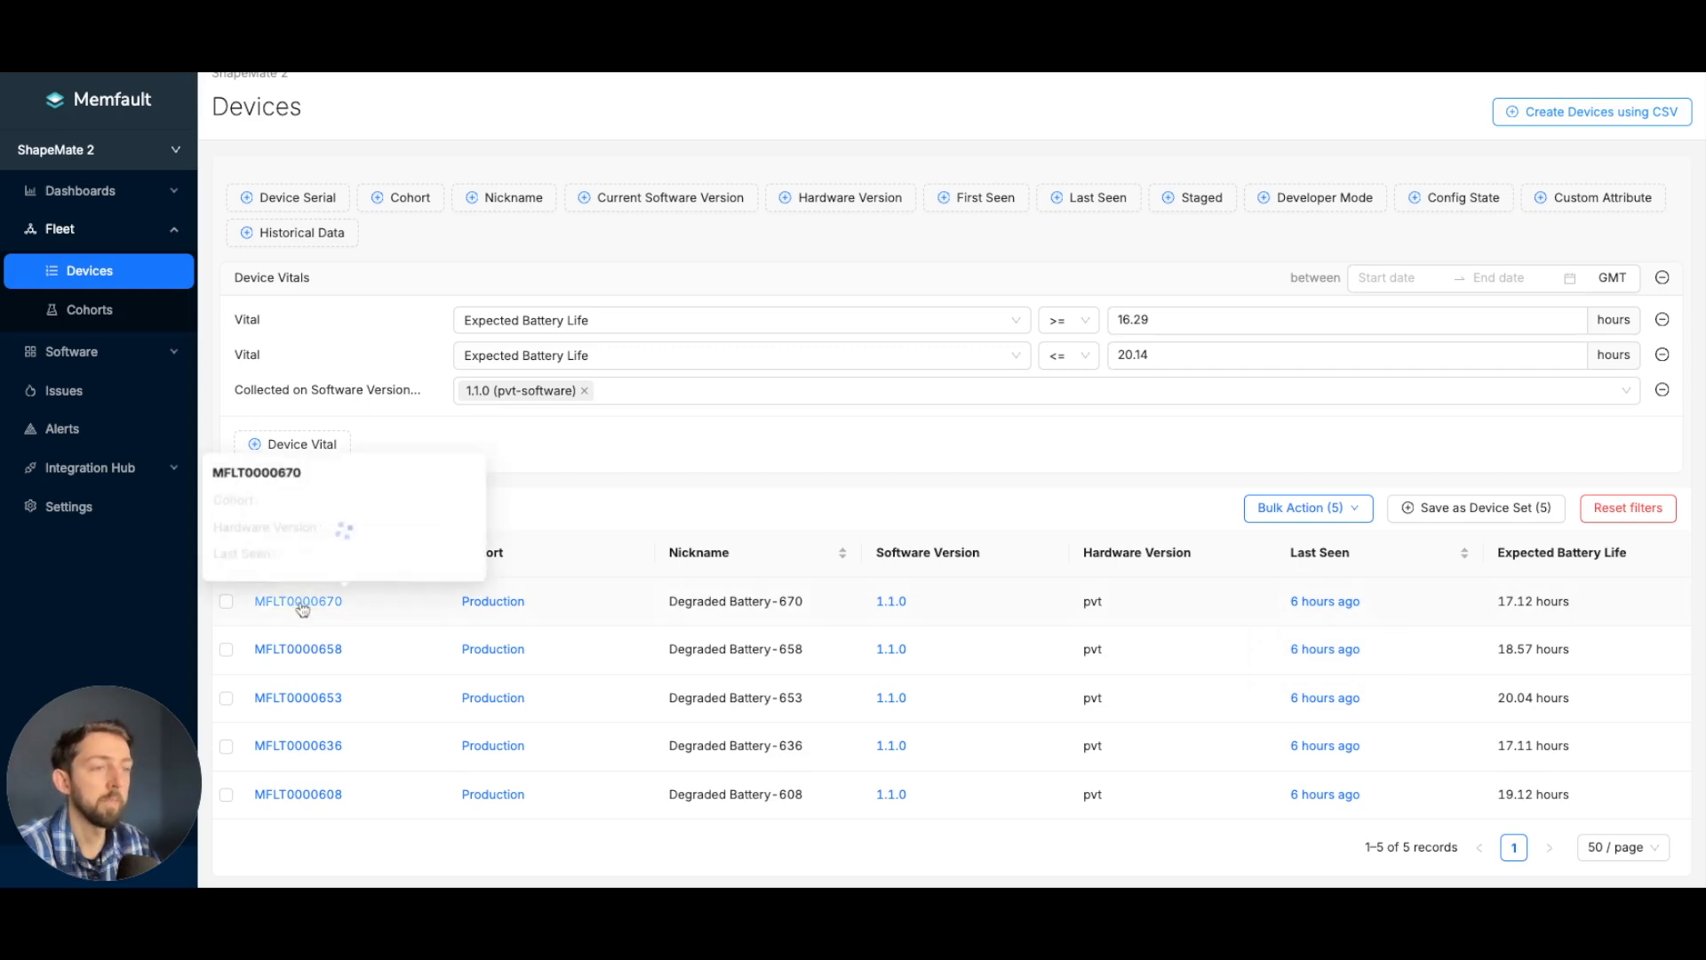
click(301, 606)
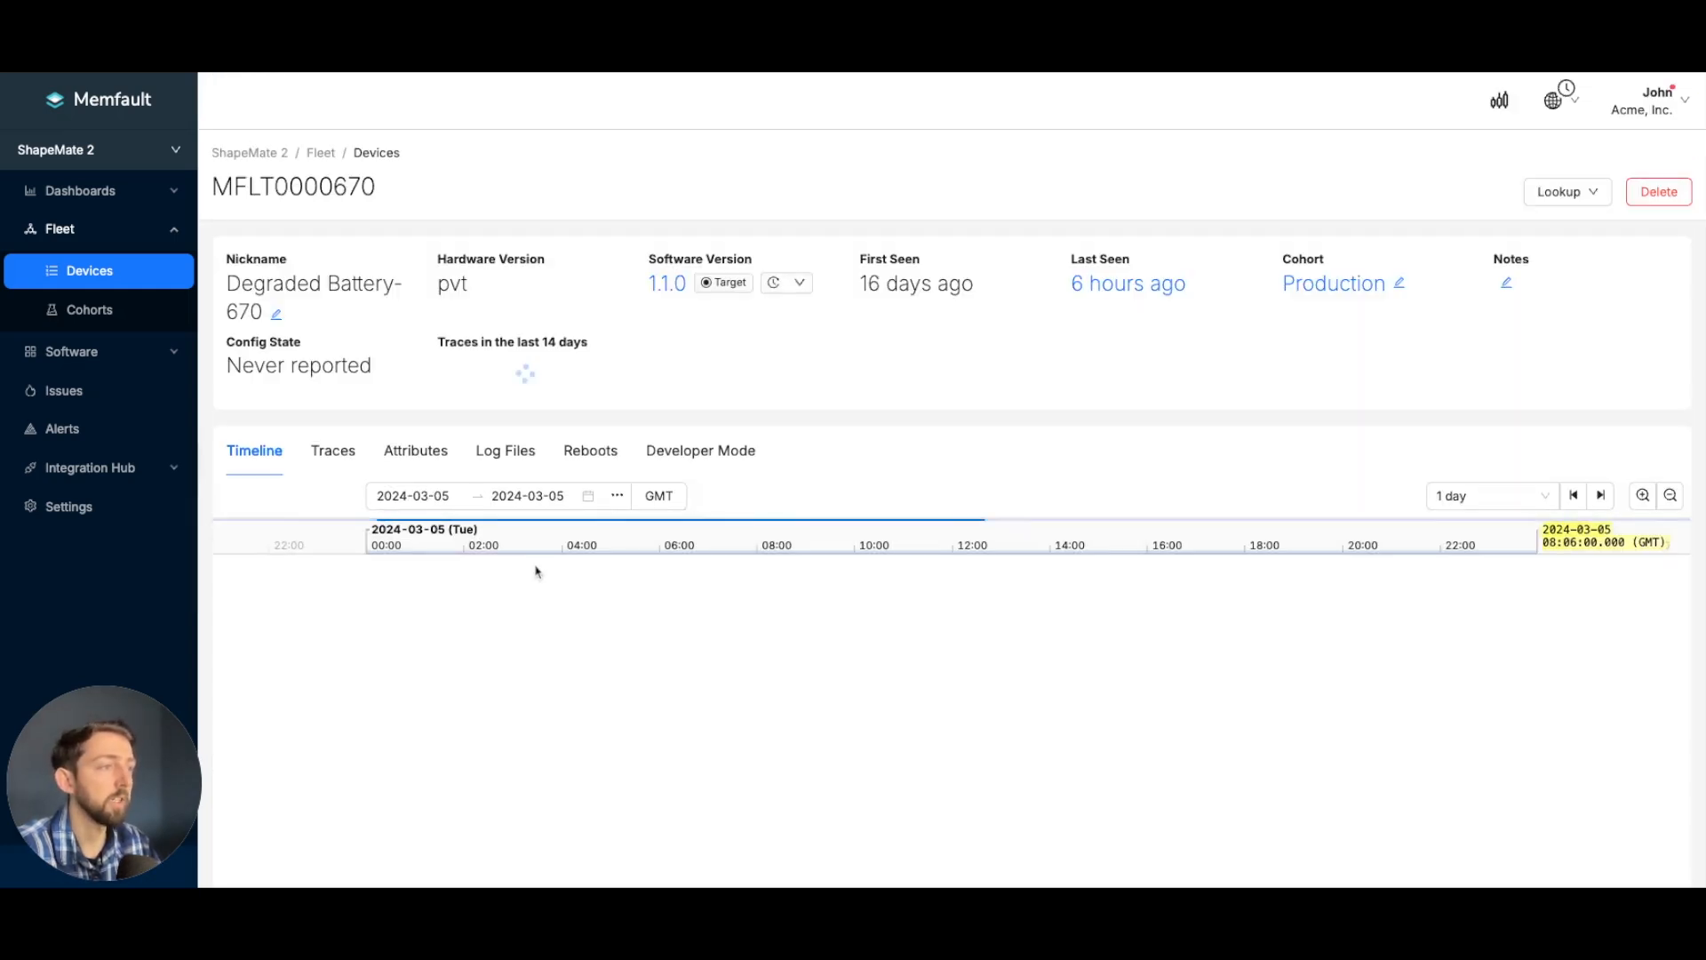
scroll(958, 422, down, 1)
scroll(965, 407, down, 1)
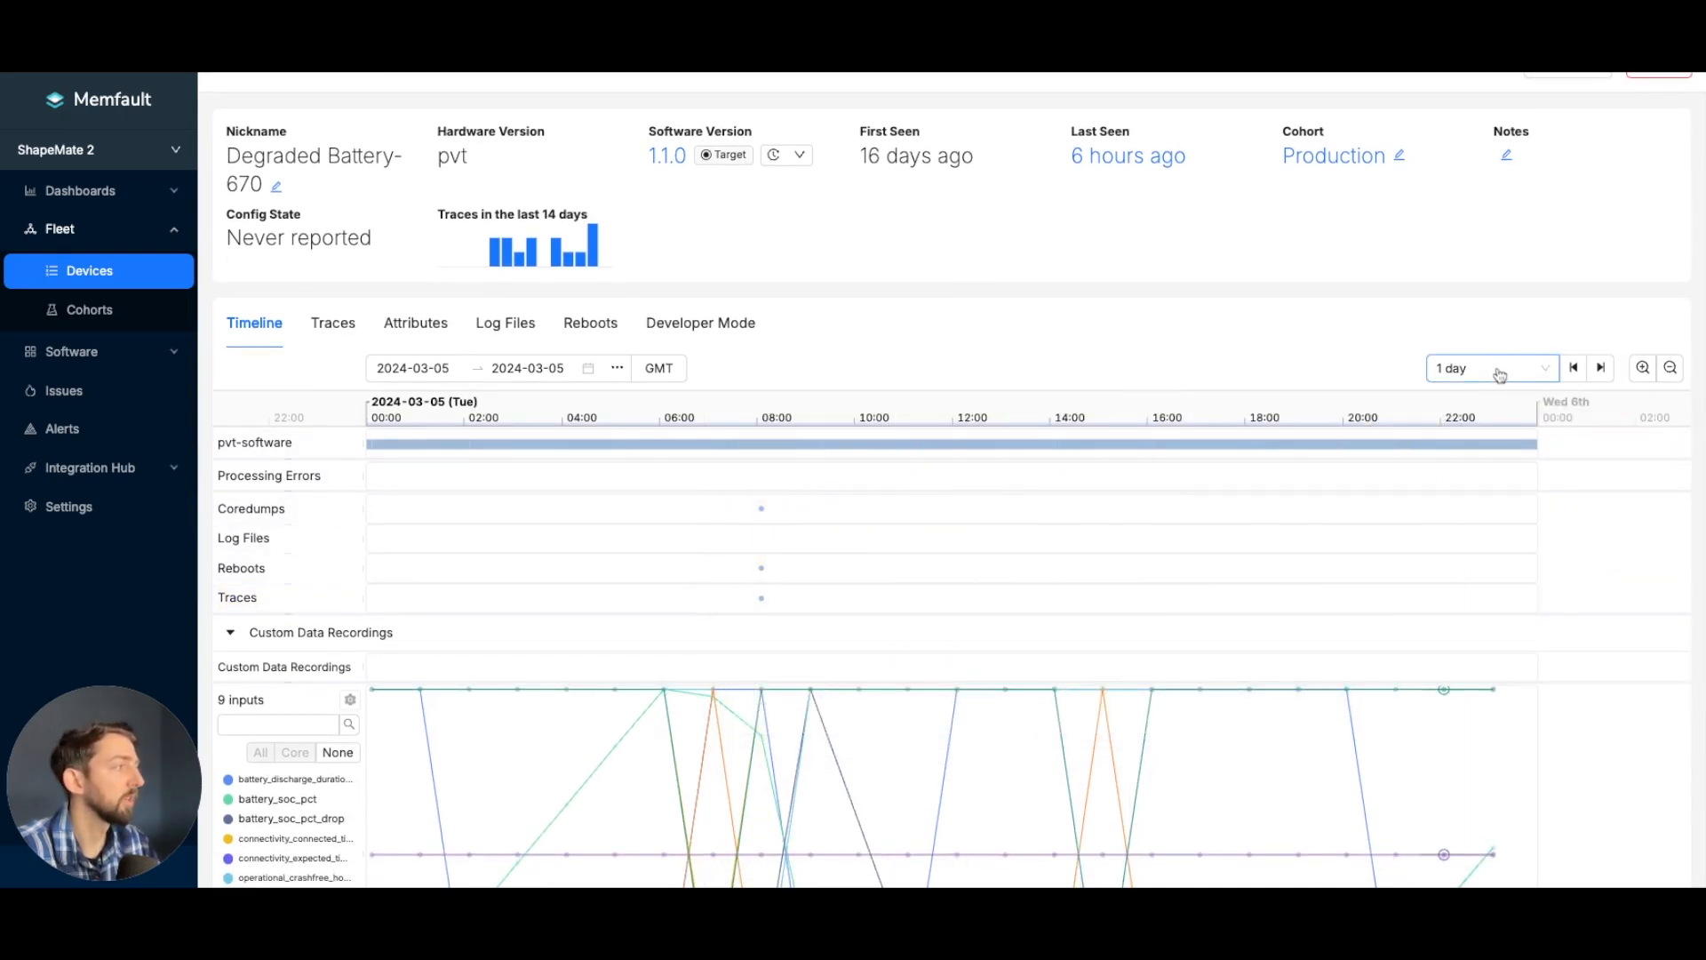
scroll(1035, 453, down, 2)
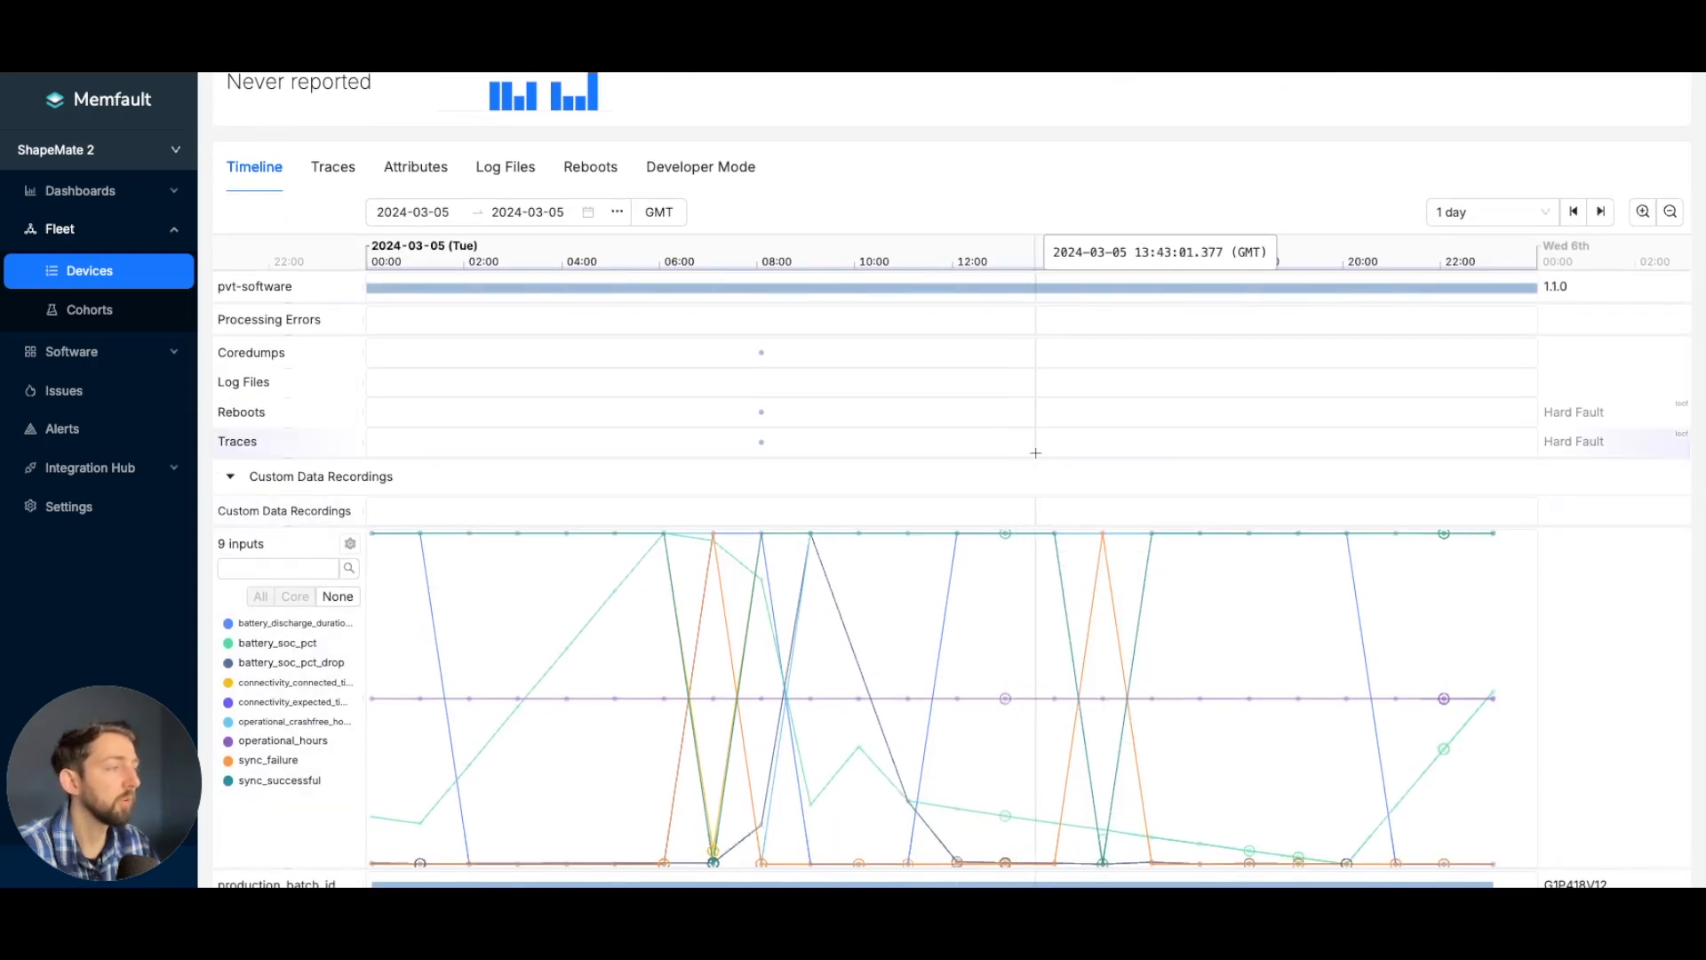
scroll(1036, 454, down, 1)
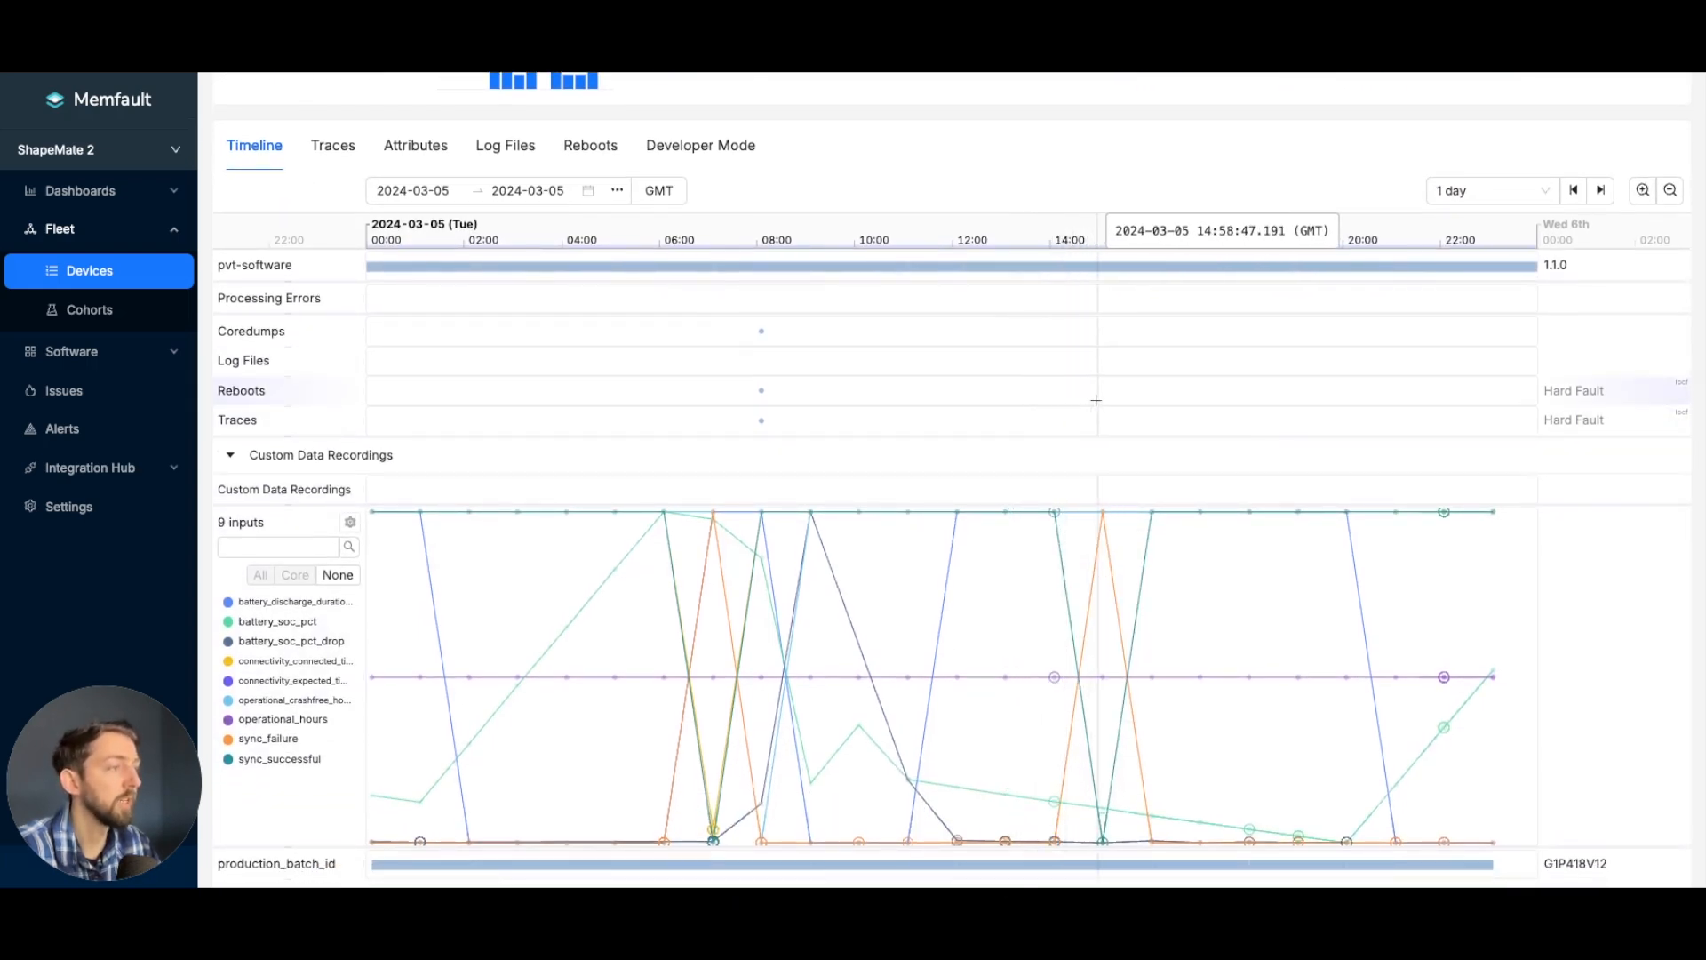
- View the device timeline over 1 week and return its range to 1 day
scroll(1096, 400, up, 1)
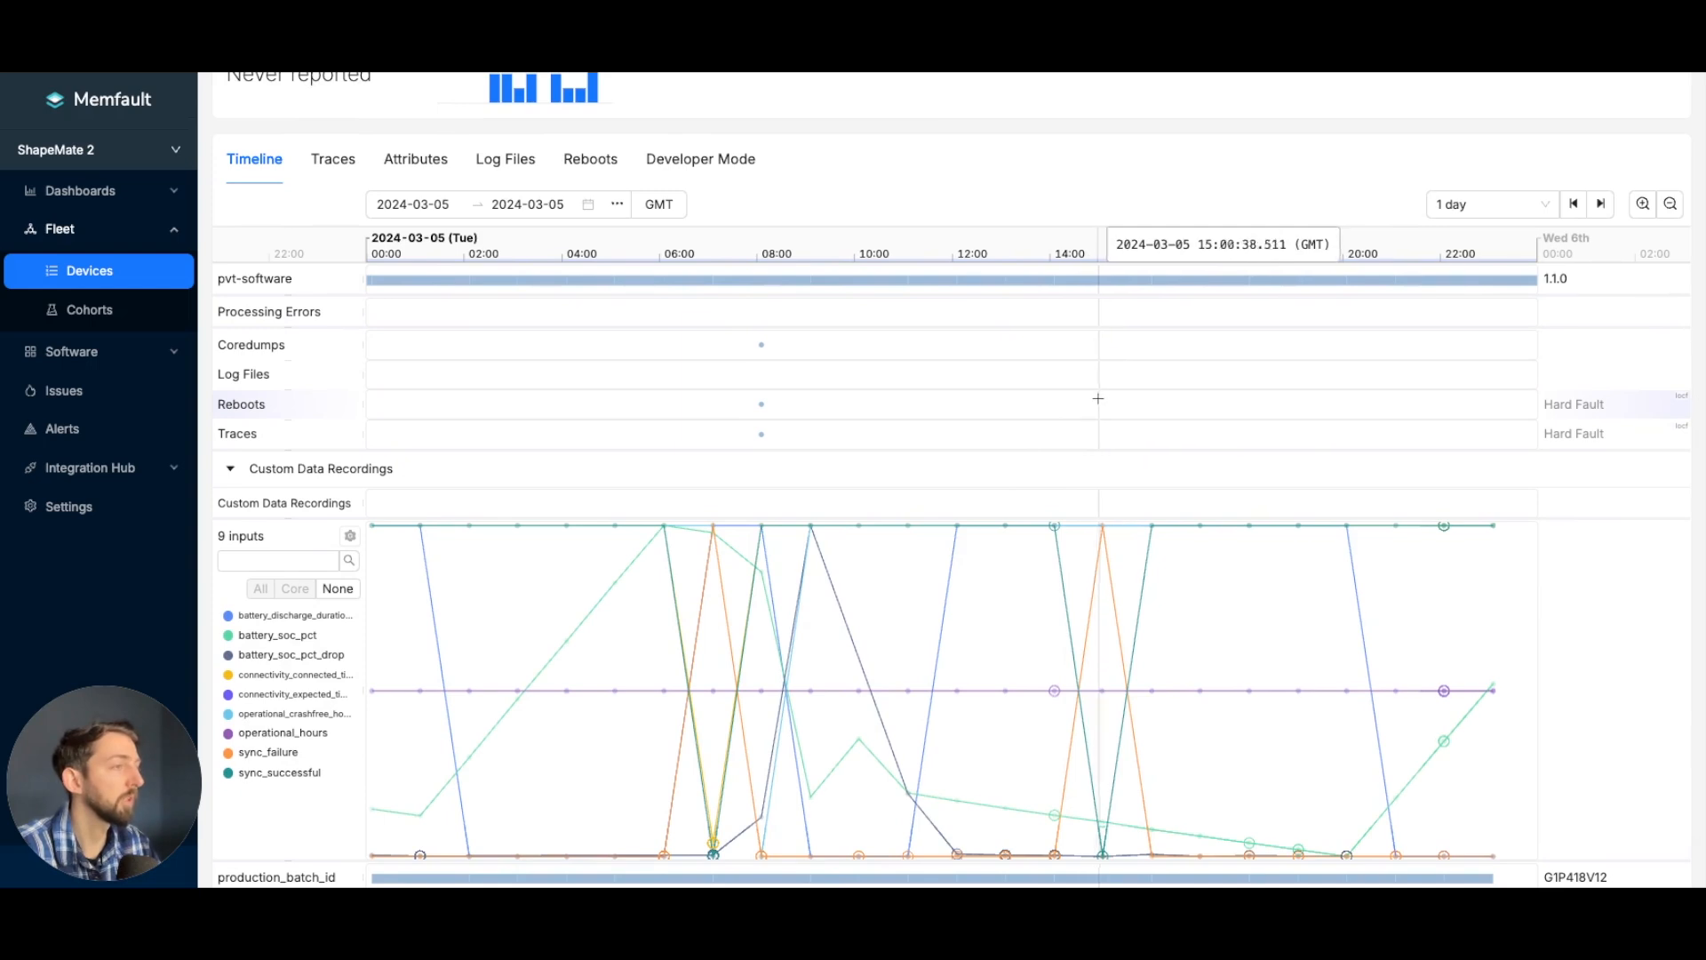
scroll(1099, 398, up, 1)
click(1541, 221)
click(1481, 420)
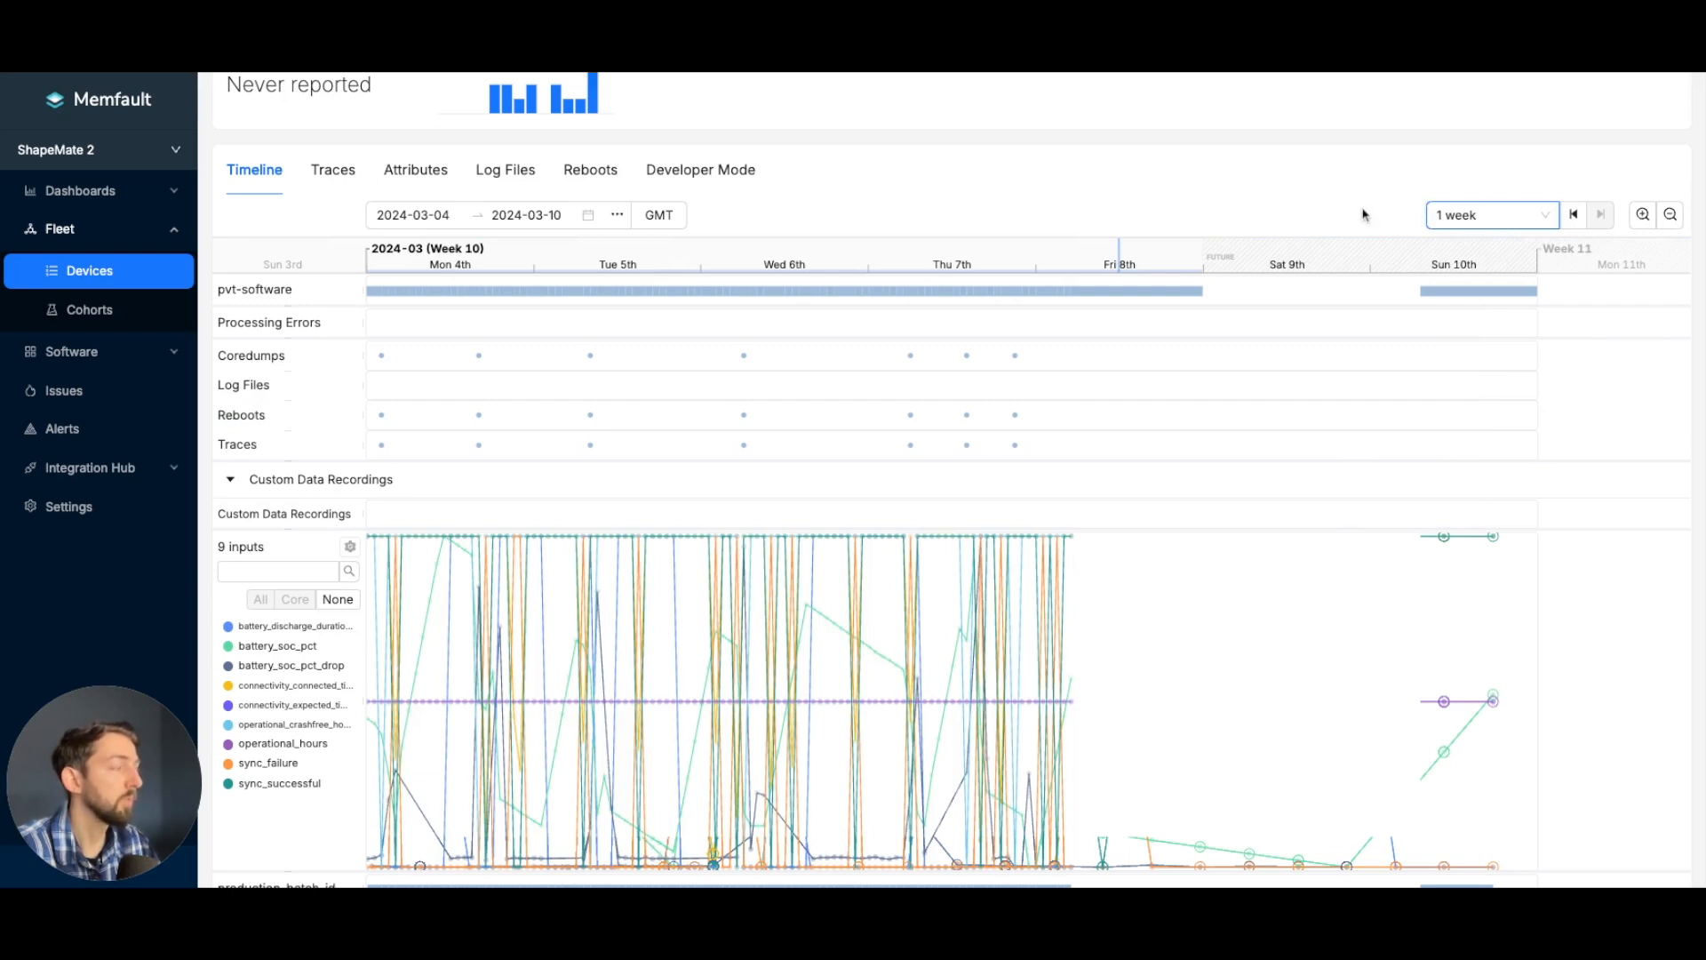
click(1542, 217)
click(1482, 392)
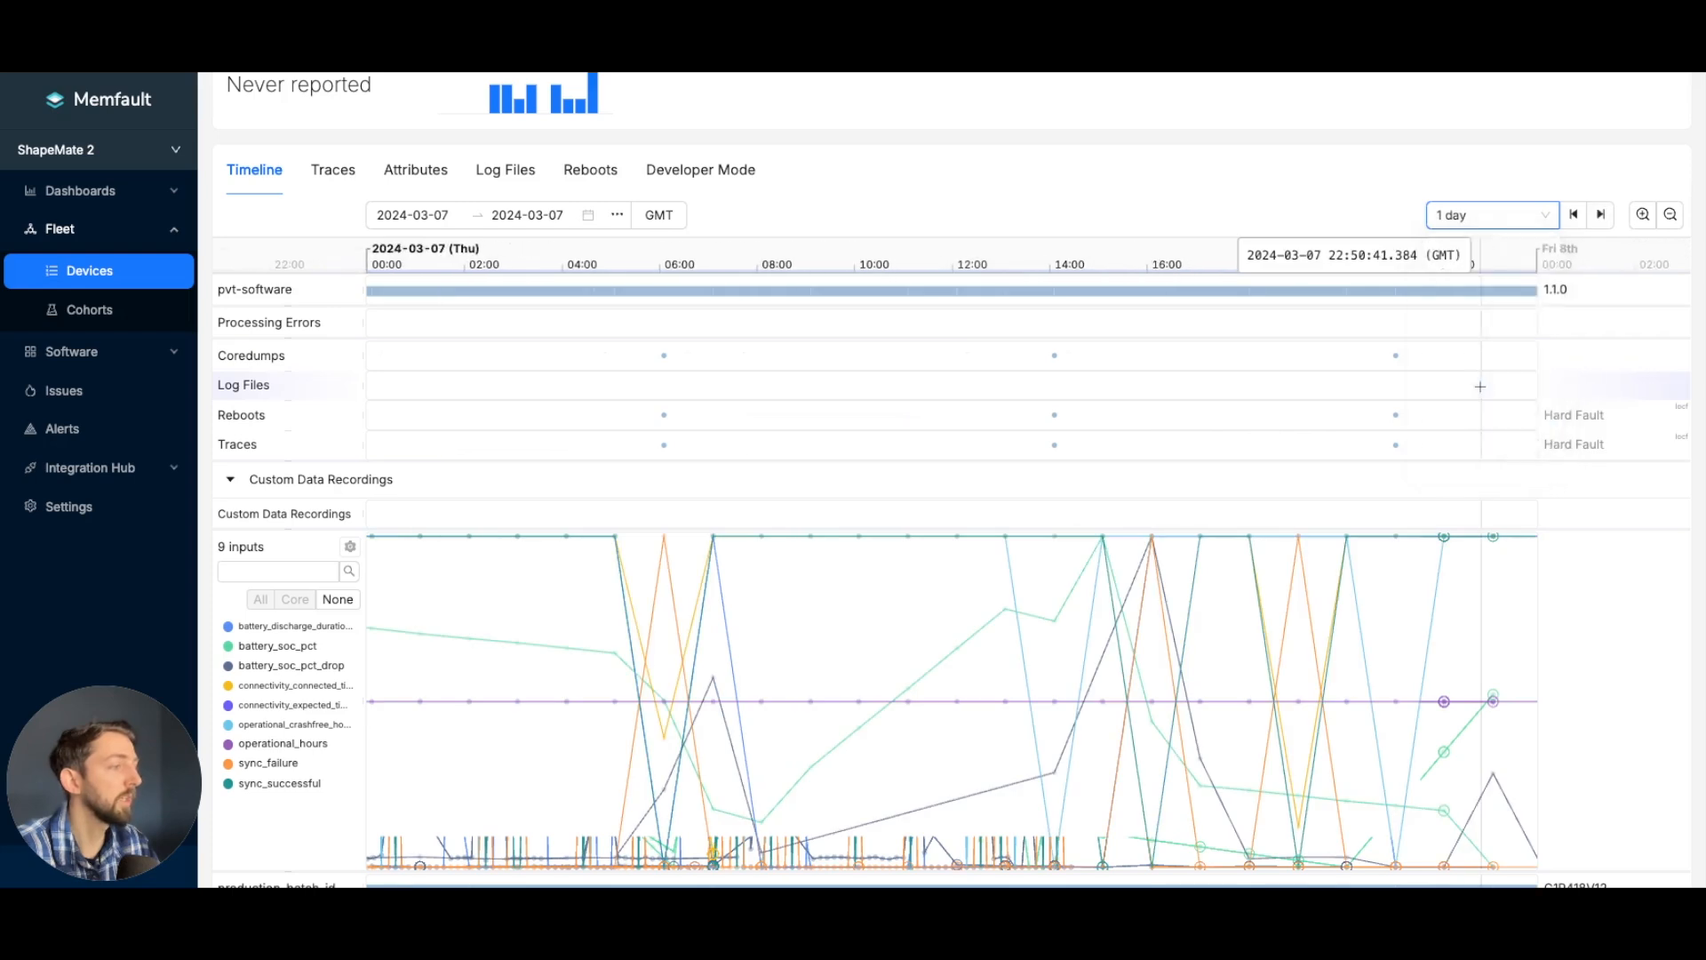
- View the device timeline over 1 hour and restore the 1 day range
click(1524, 217)
click(1486, 364)
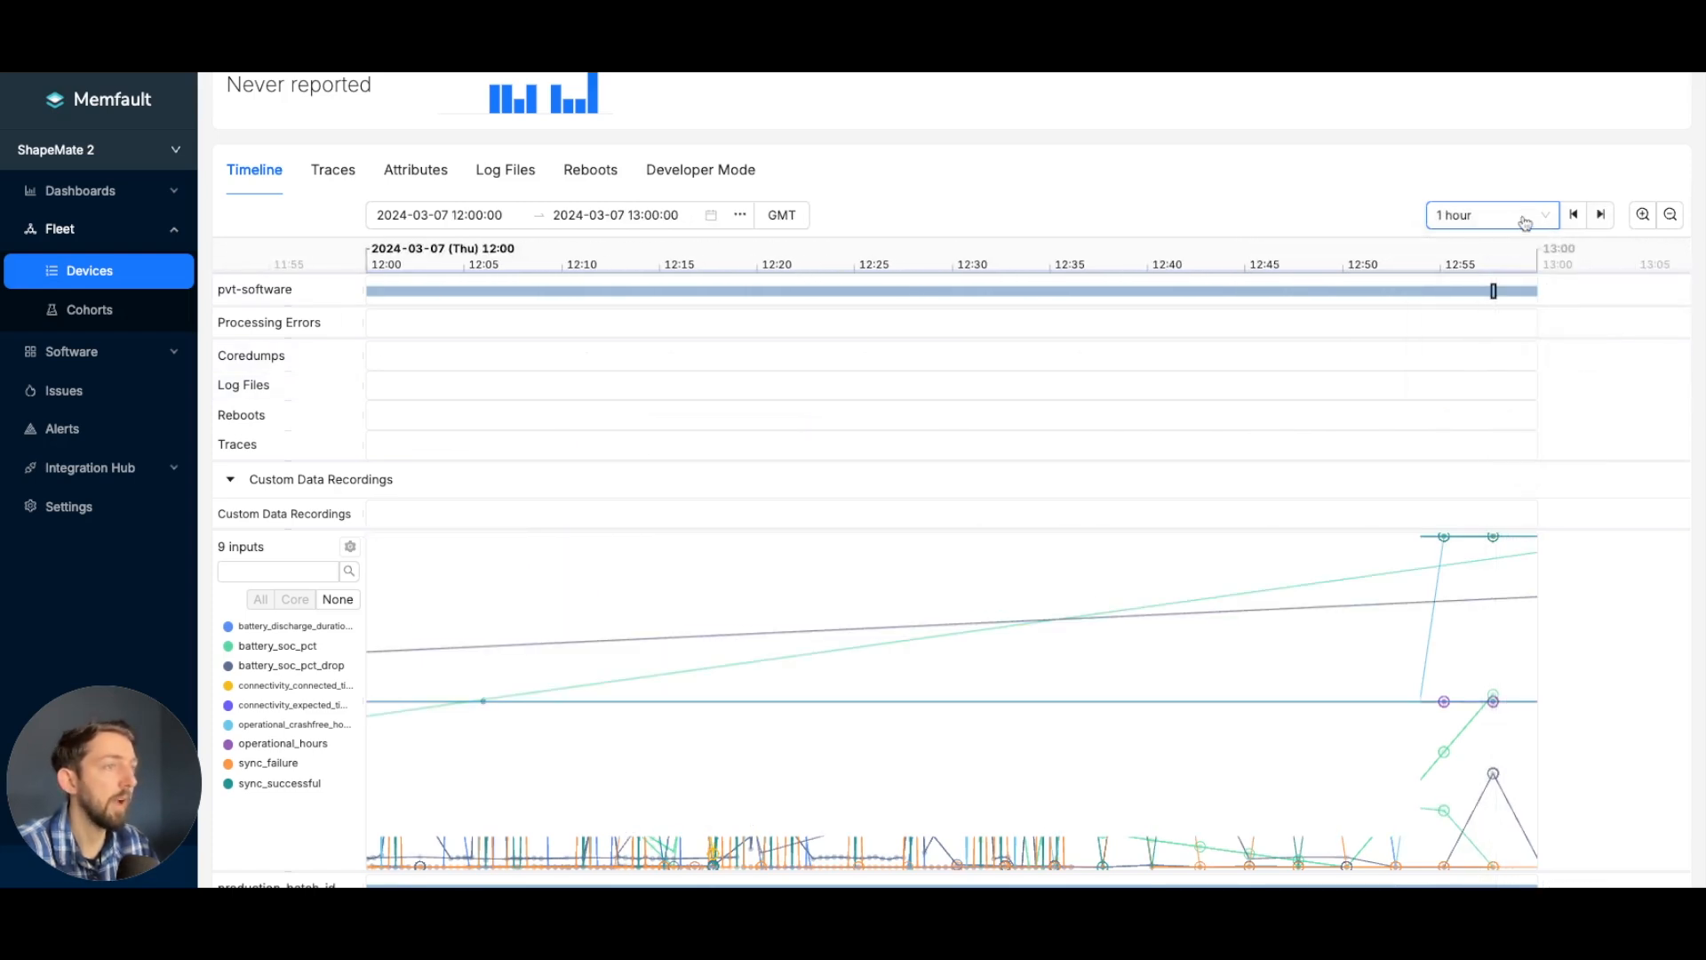
click(1525, 221)
click(1479, 392)
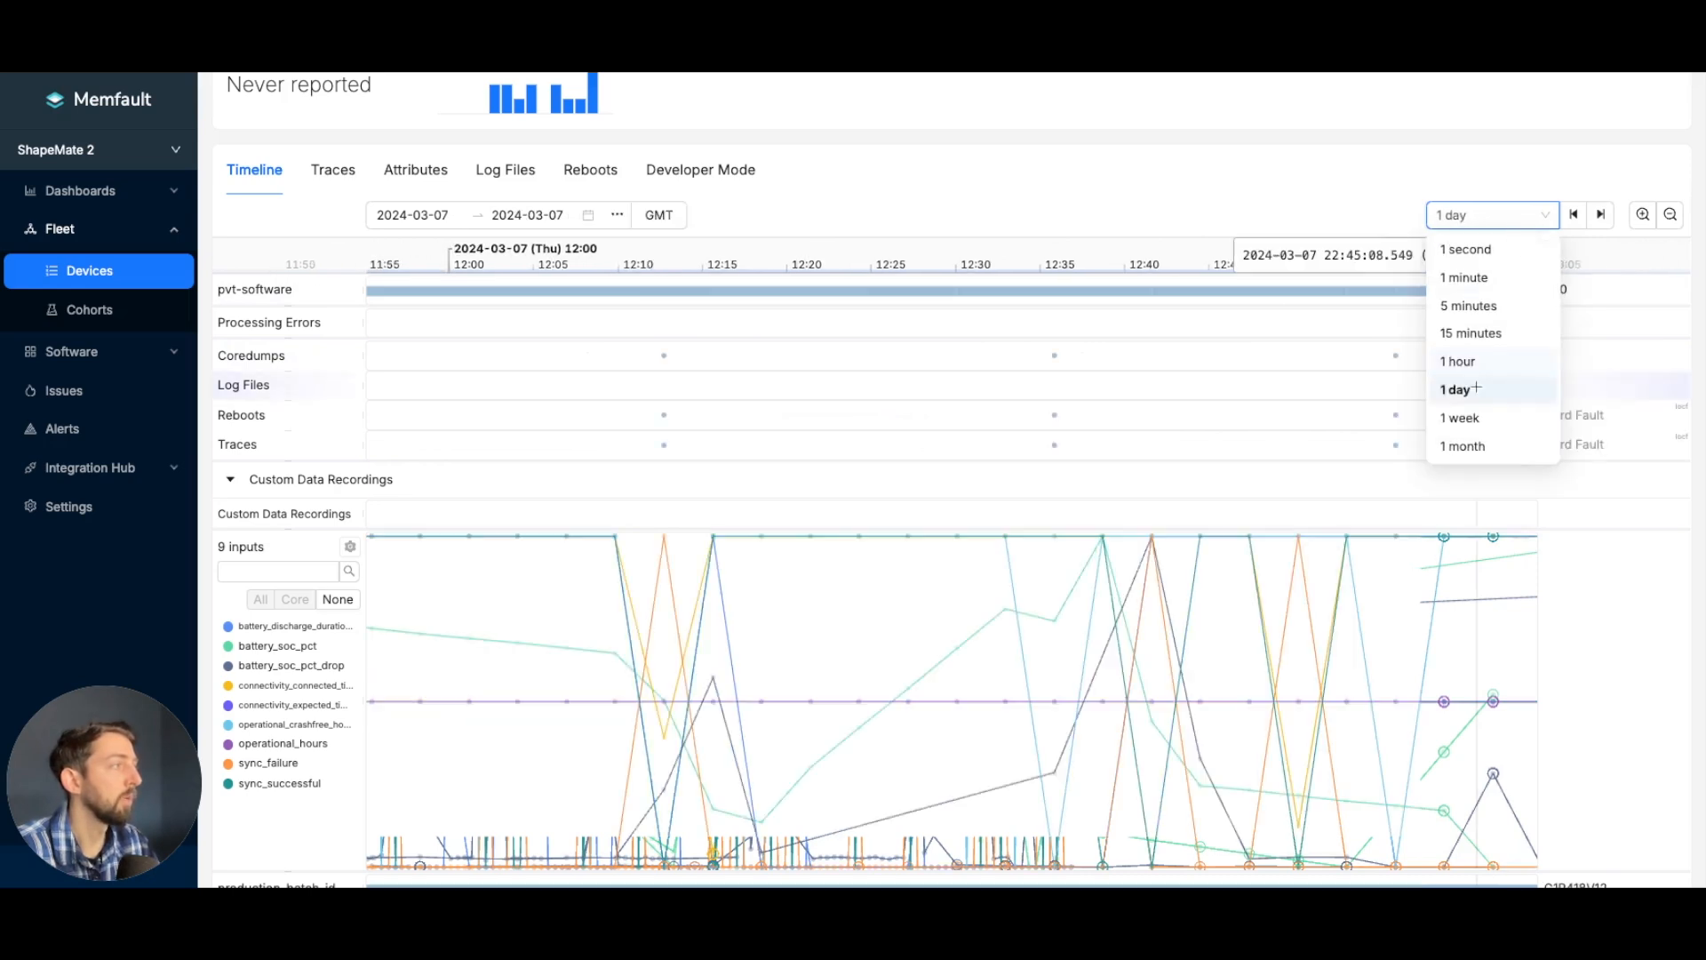
- Browse the one-day timeline between 2024-03-05 and 2024-03-07, and inspect the trace recorded shortly after 06:00 on 2024-03-06
click(1573, 215)
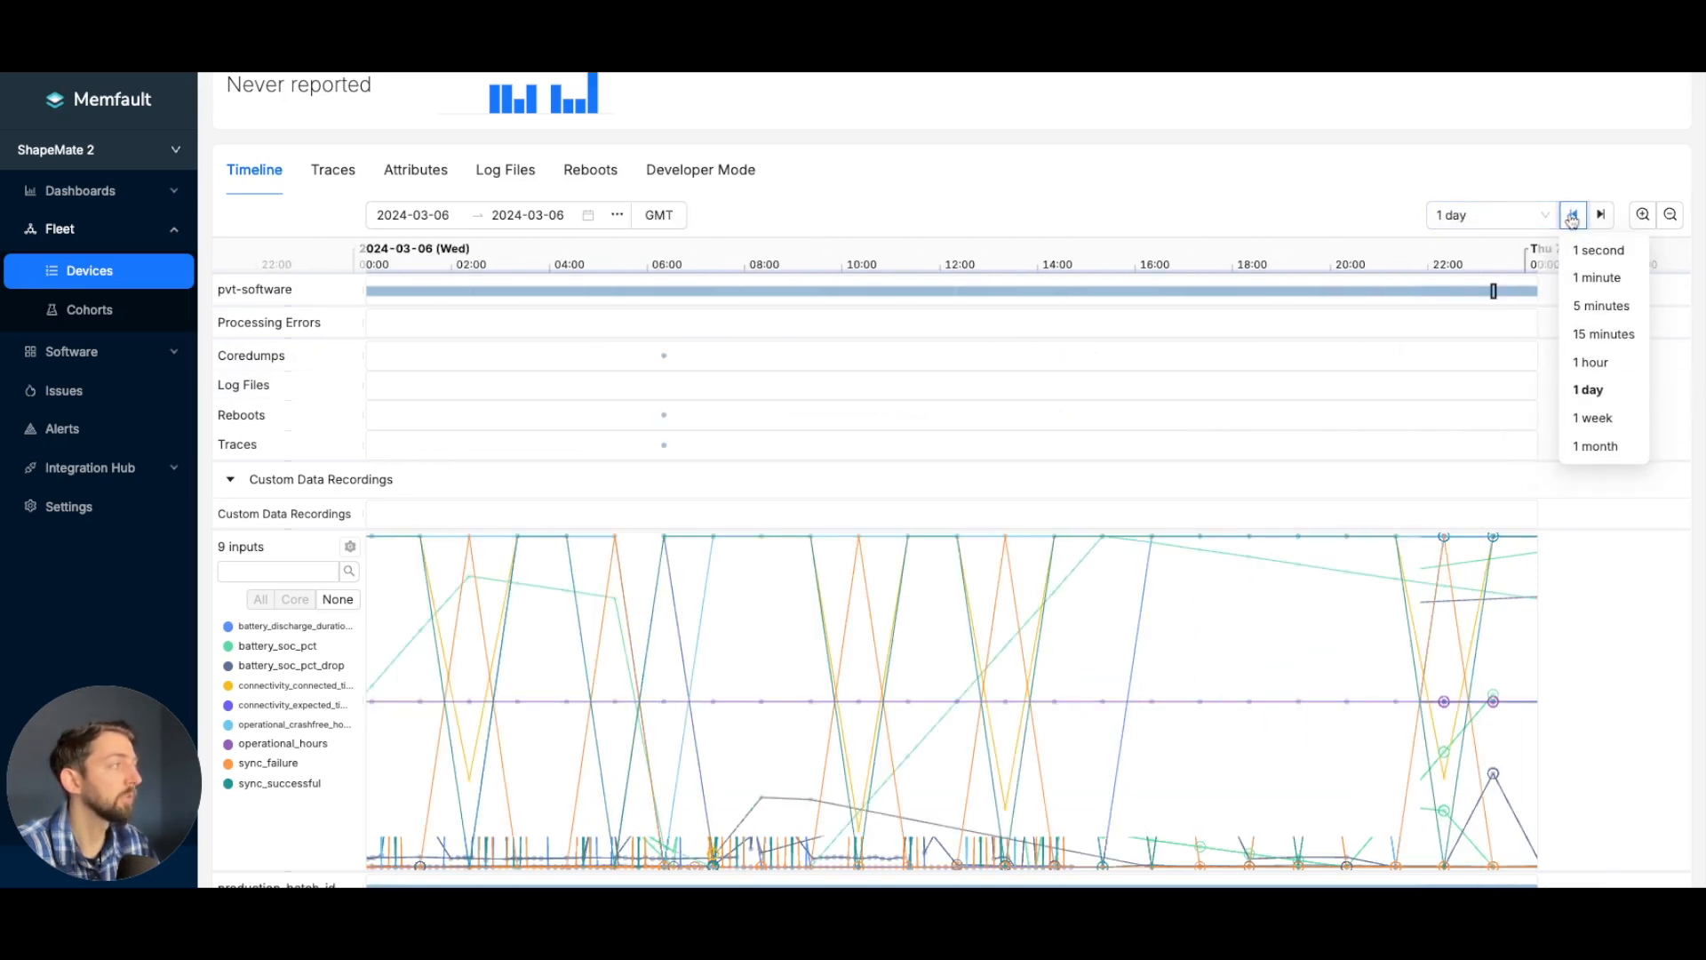
click(1602, 219)
click(1573, 216)
click(1573, 216)
click(1602, 218)
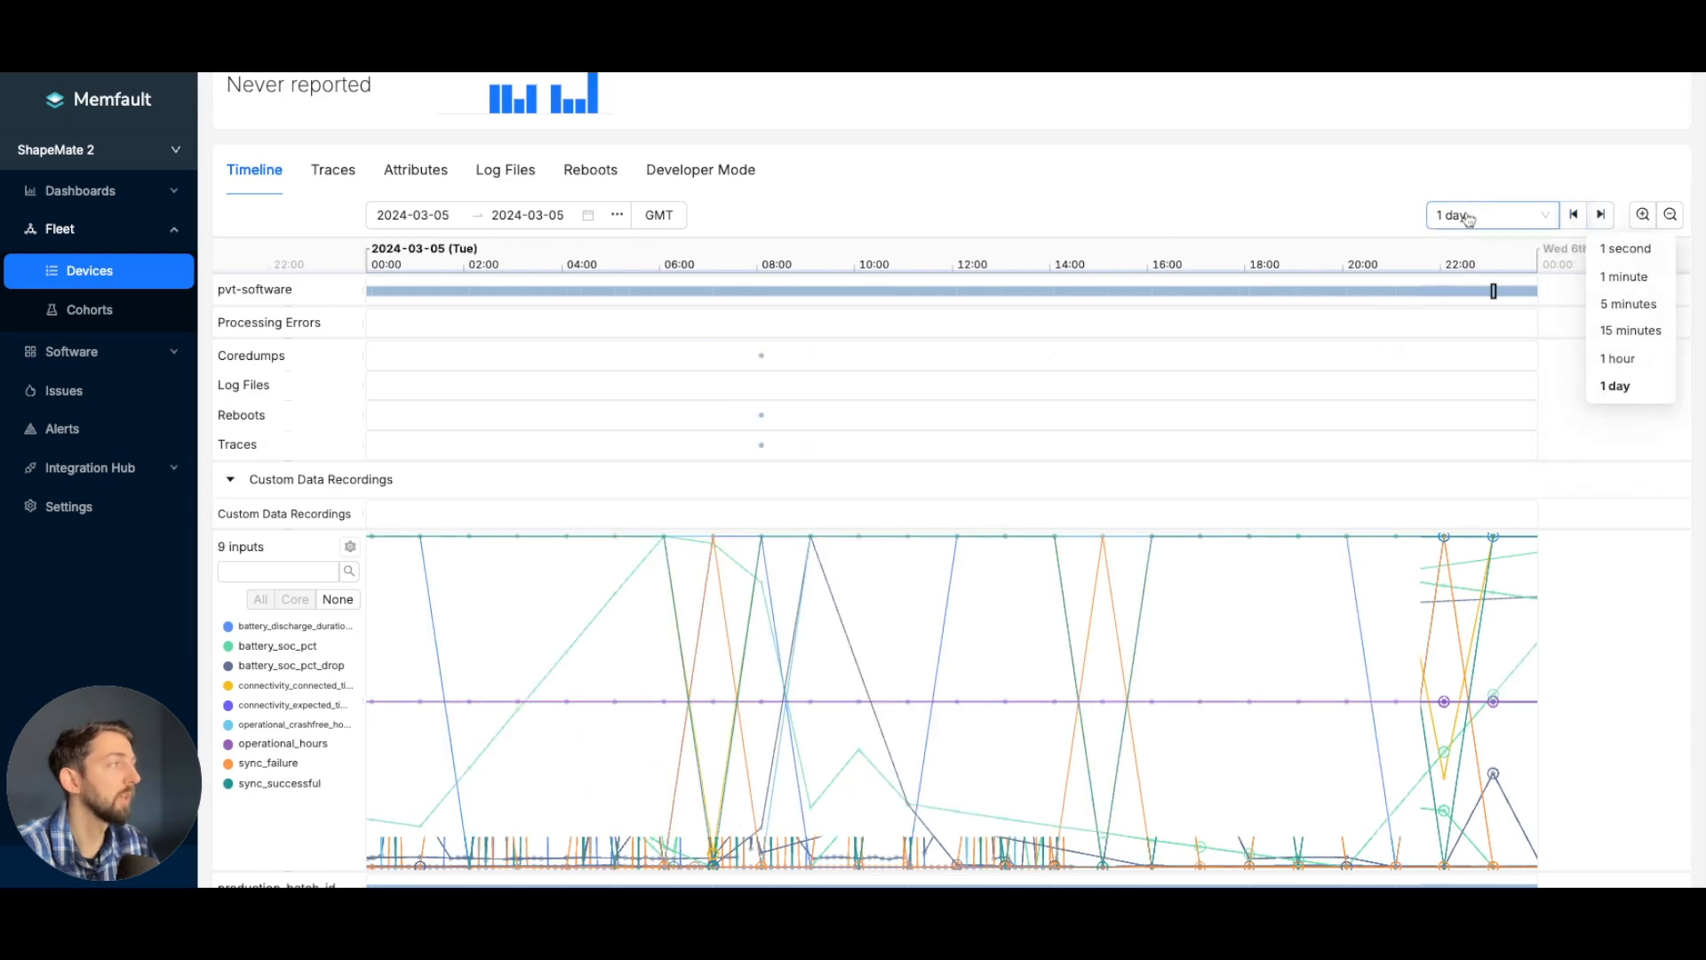
click(1602, 219)
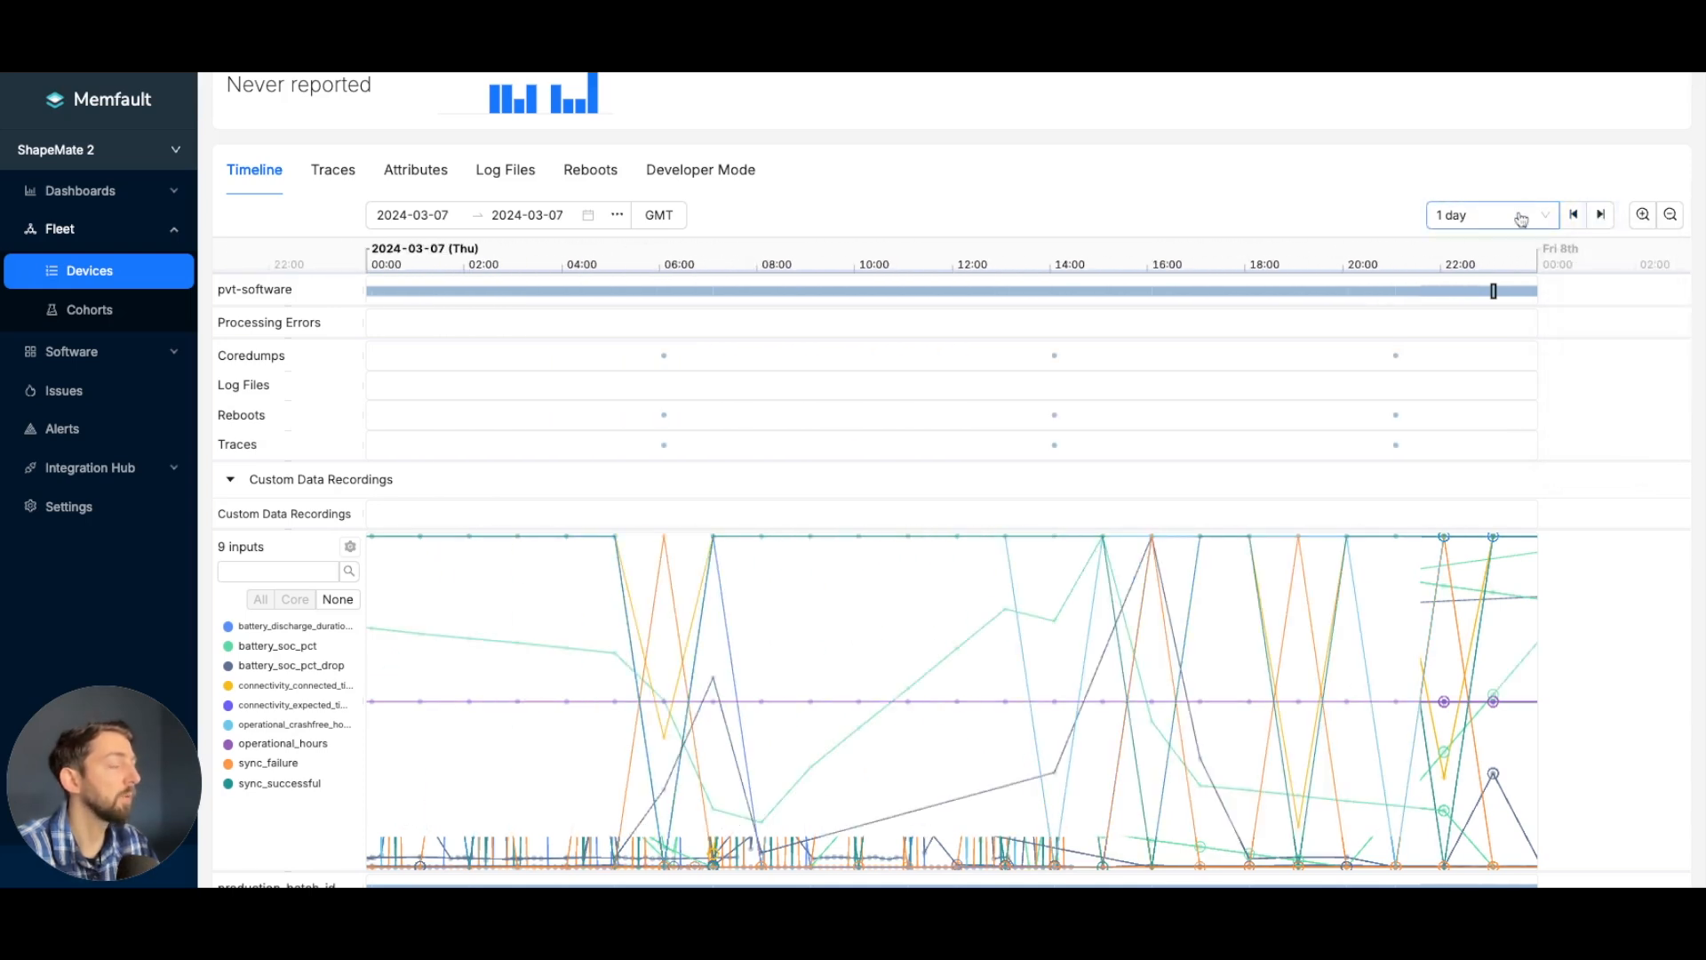
click(1576, 217)
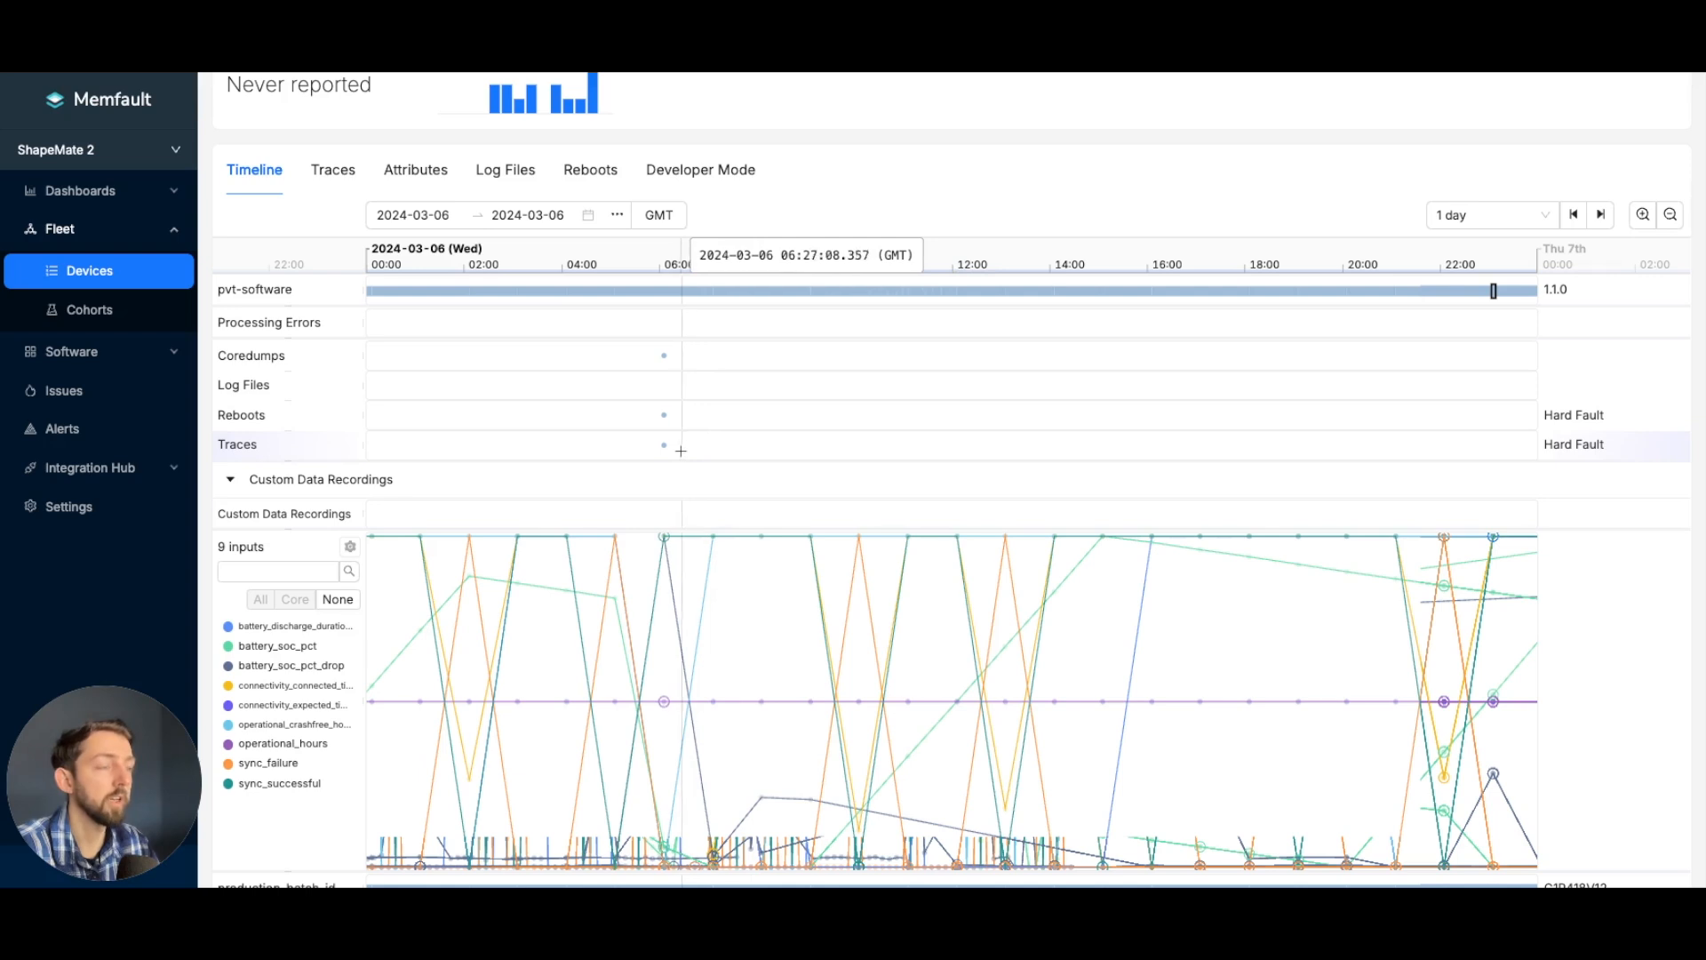
mouse_move(665, 448)
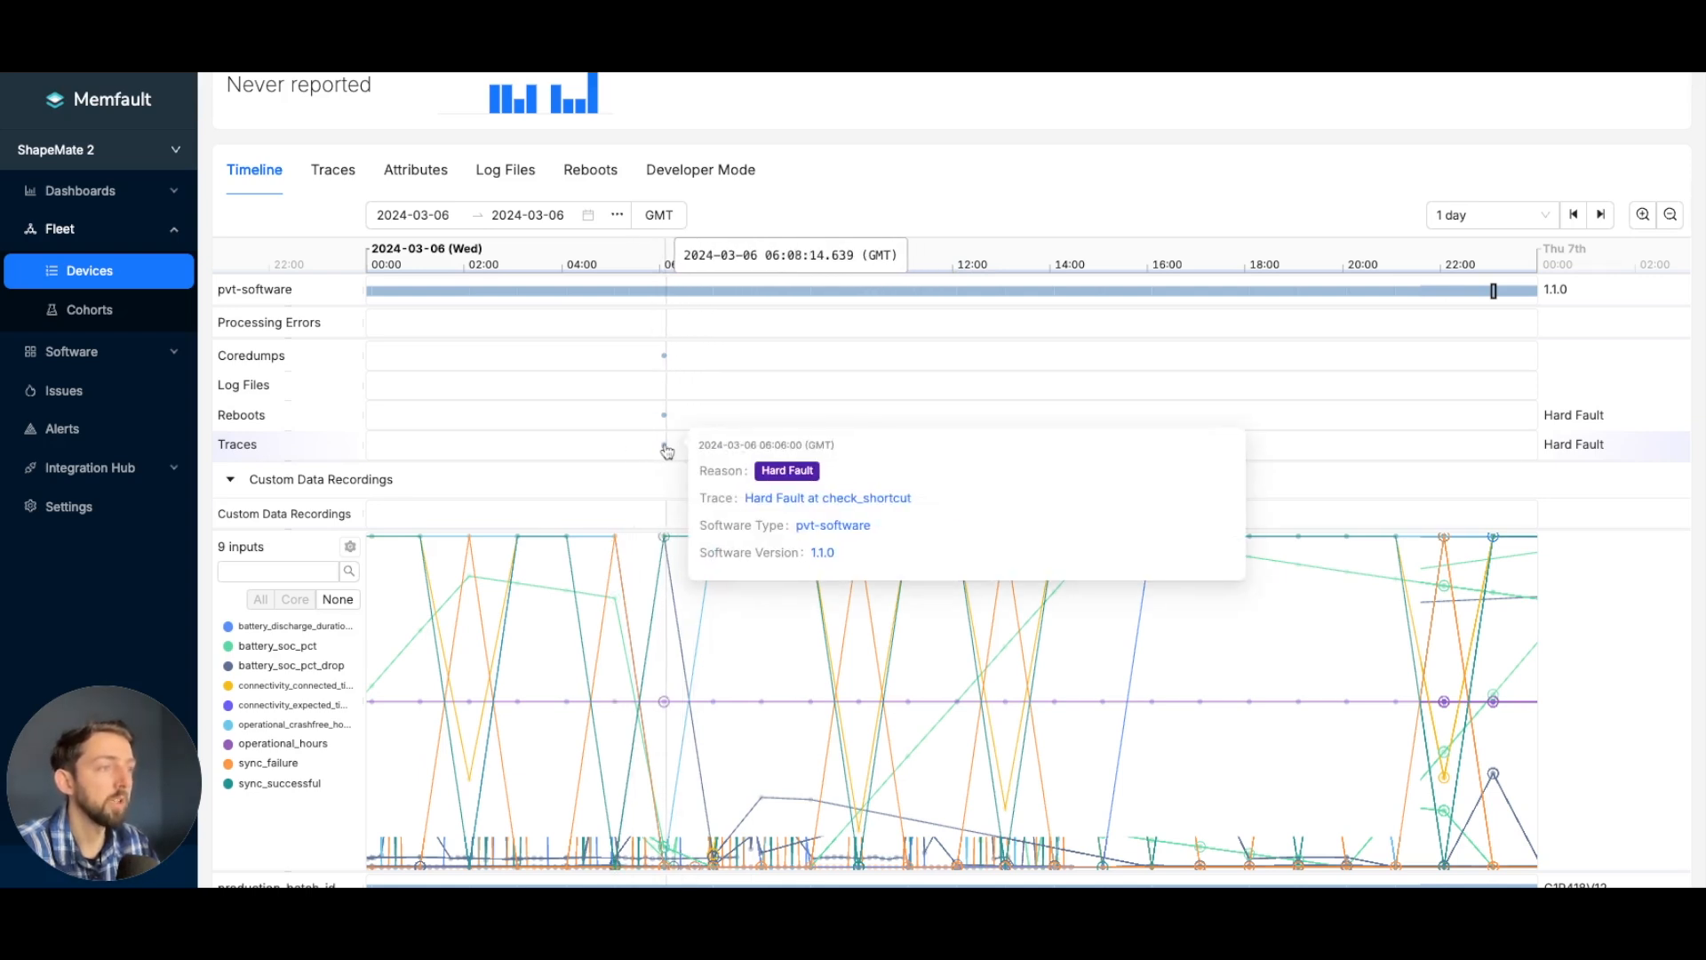
- Open the "Hard Fault at check_shortcut" issue from the trace recorded shortly after 06:00 on 2024-03-06
click(667, 450)
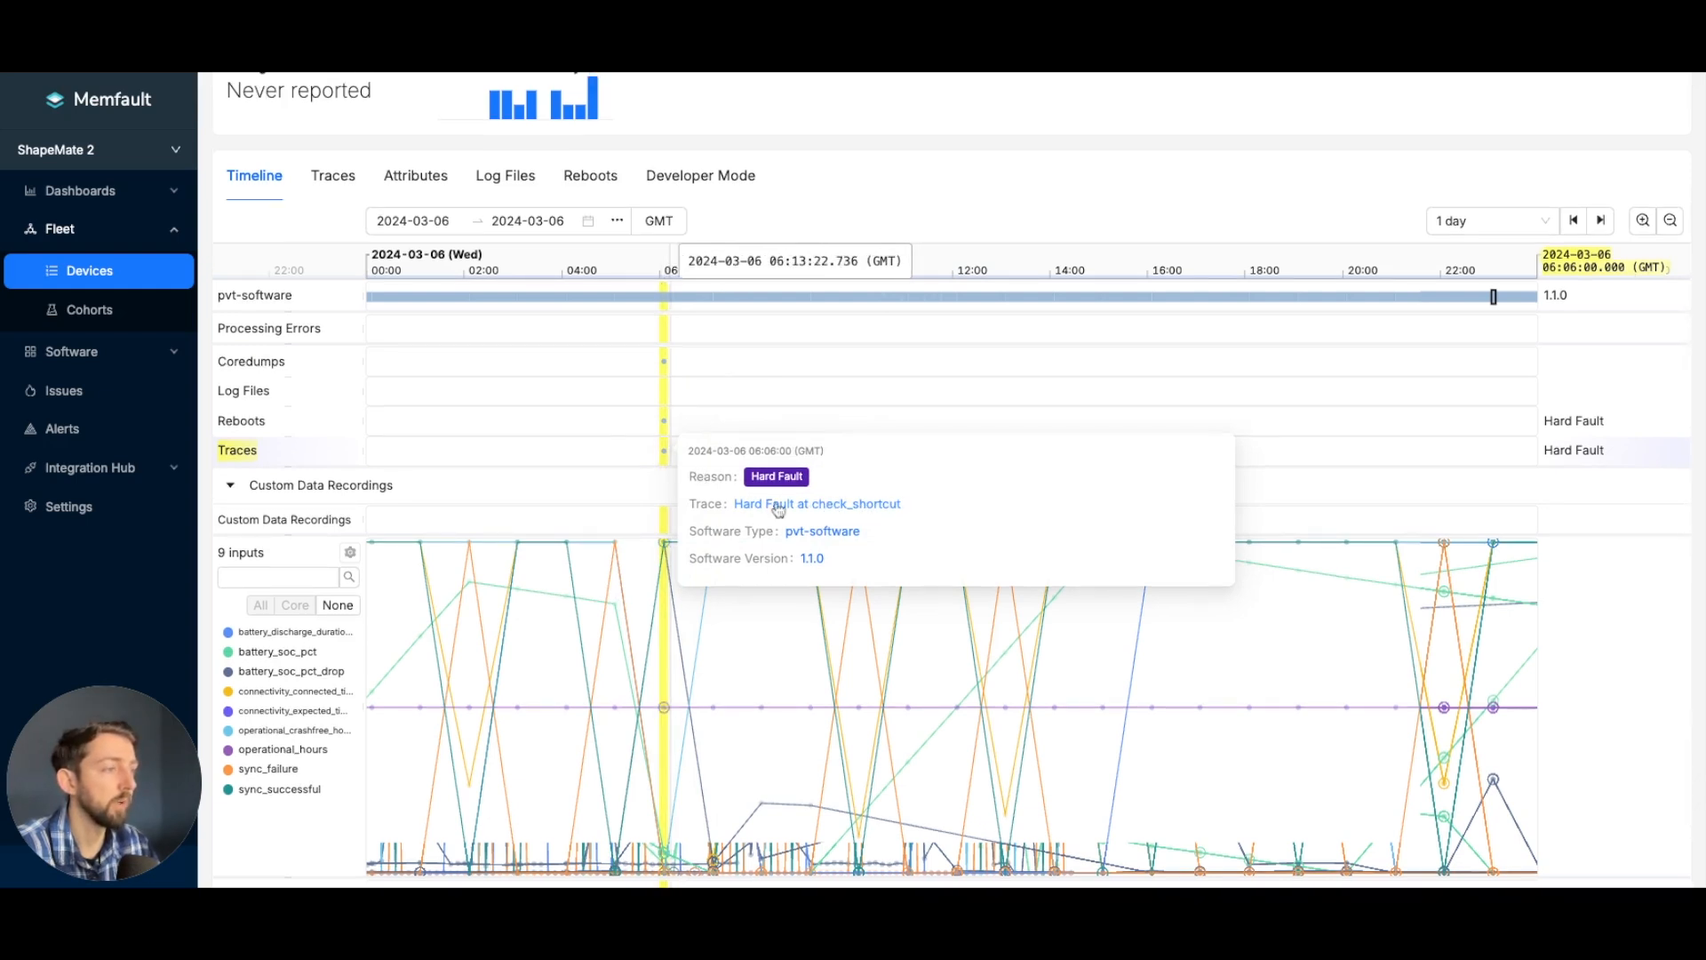
click(839, 506)
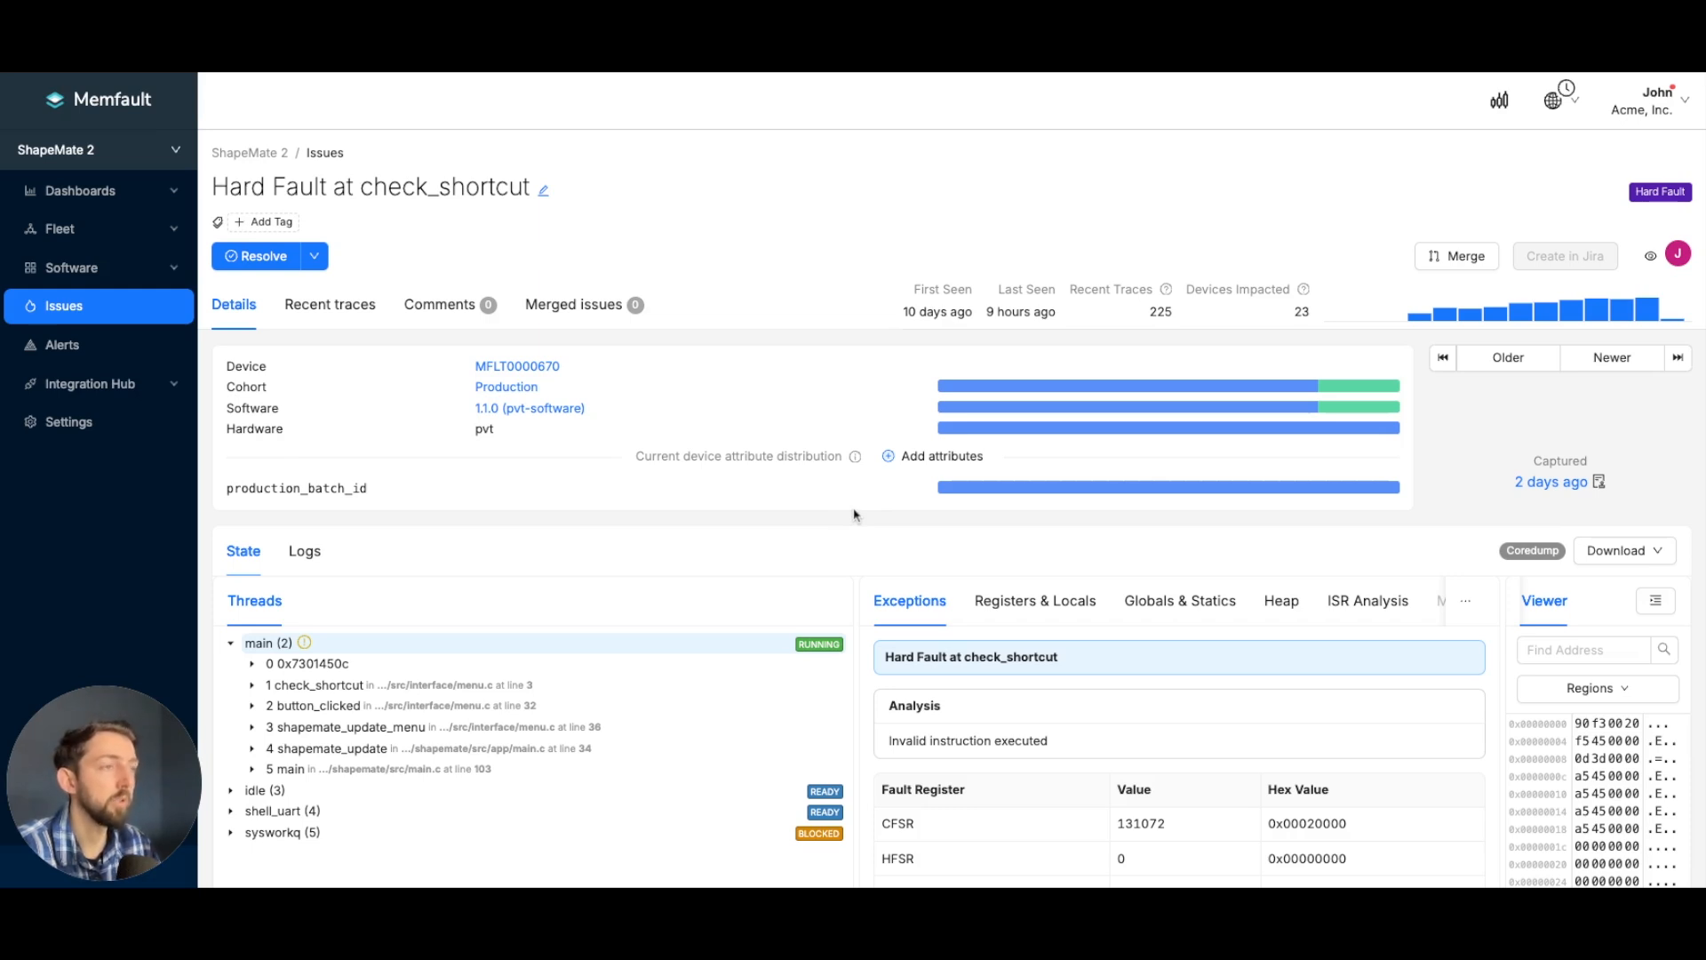
scroll(872, 561, down, 1)
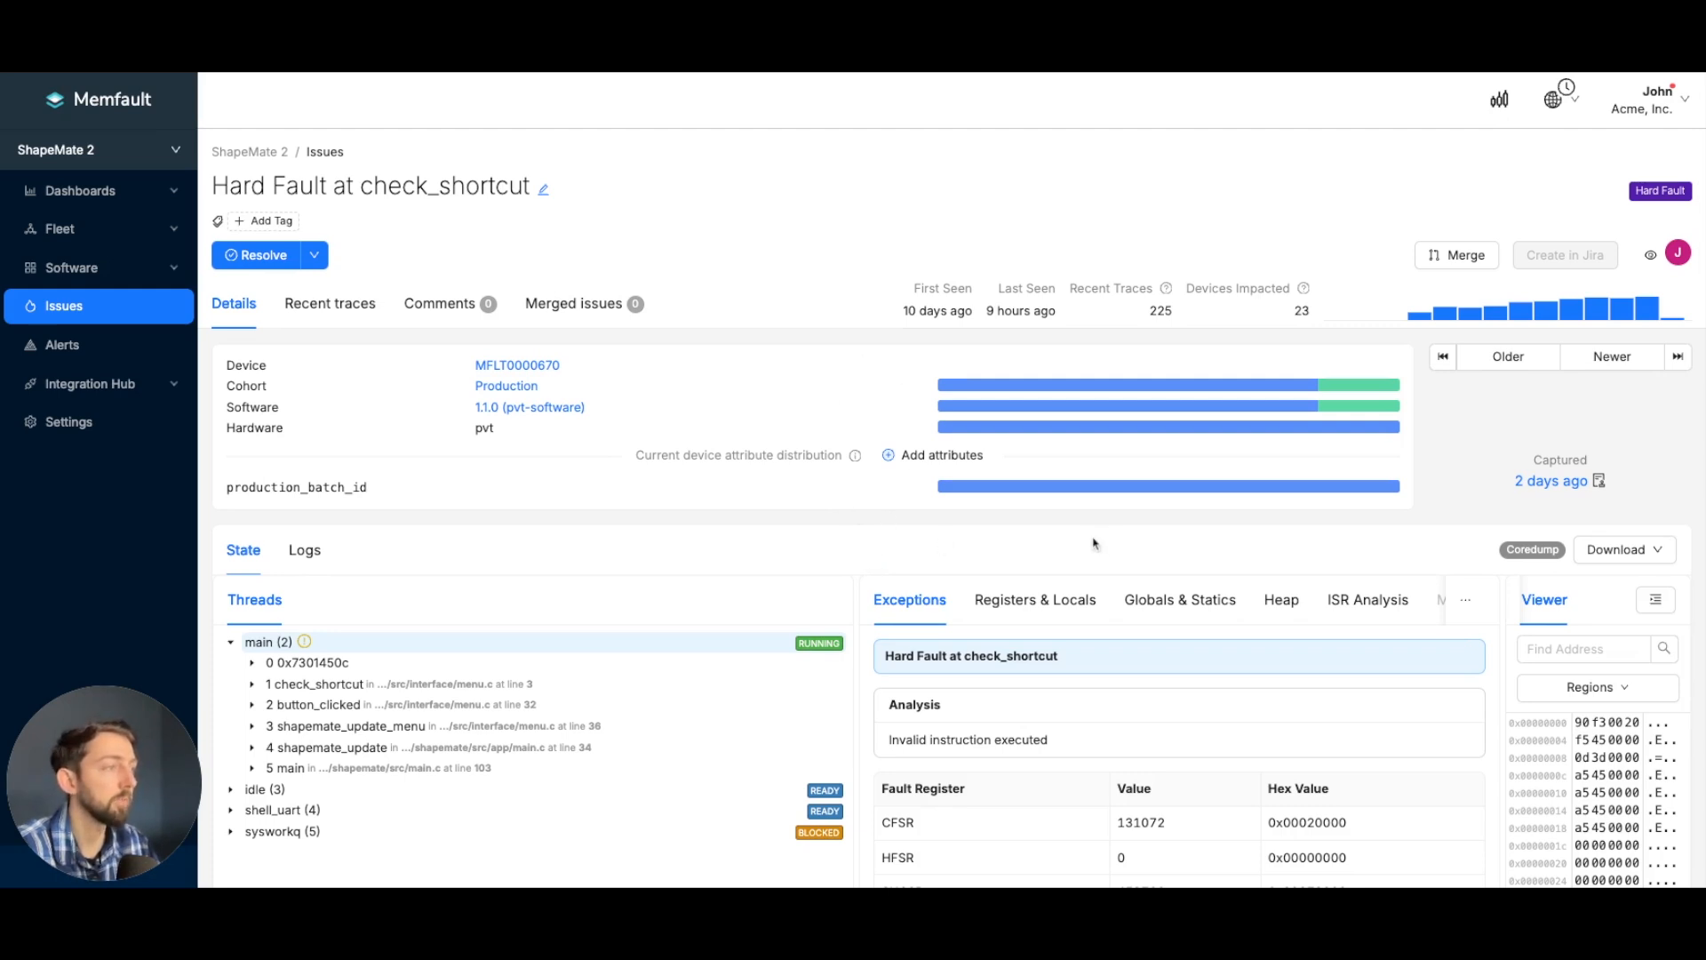
- Check which attributes can be added to the issue's device attribute distribution, and inspect the production_batch_id and software distributions
click(903, 457)
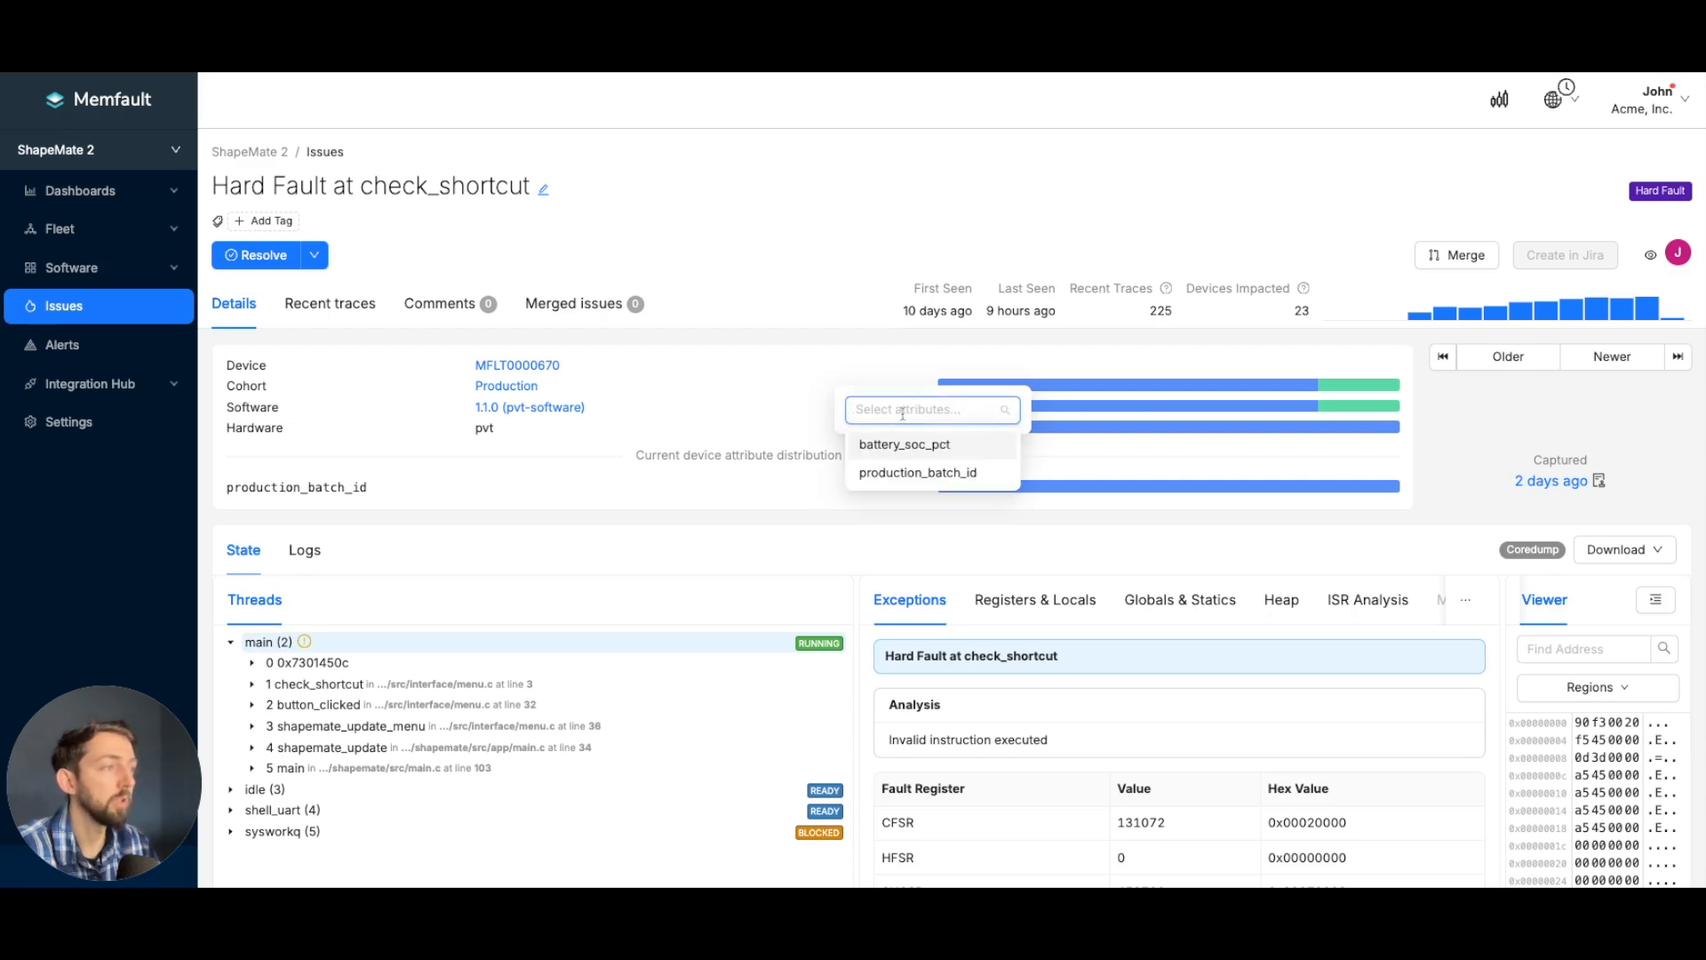
click(782, 494)
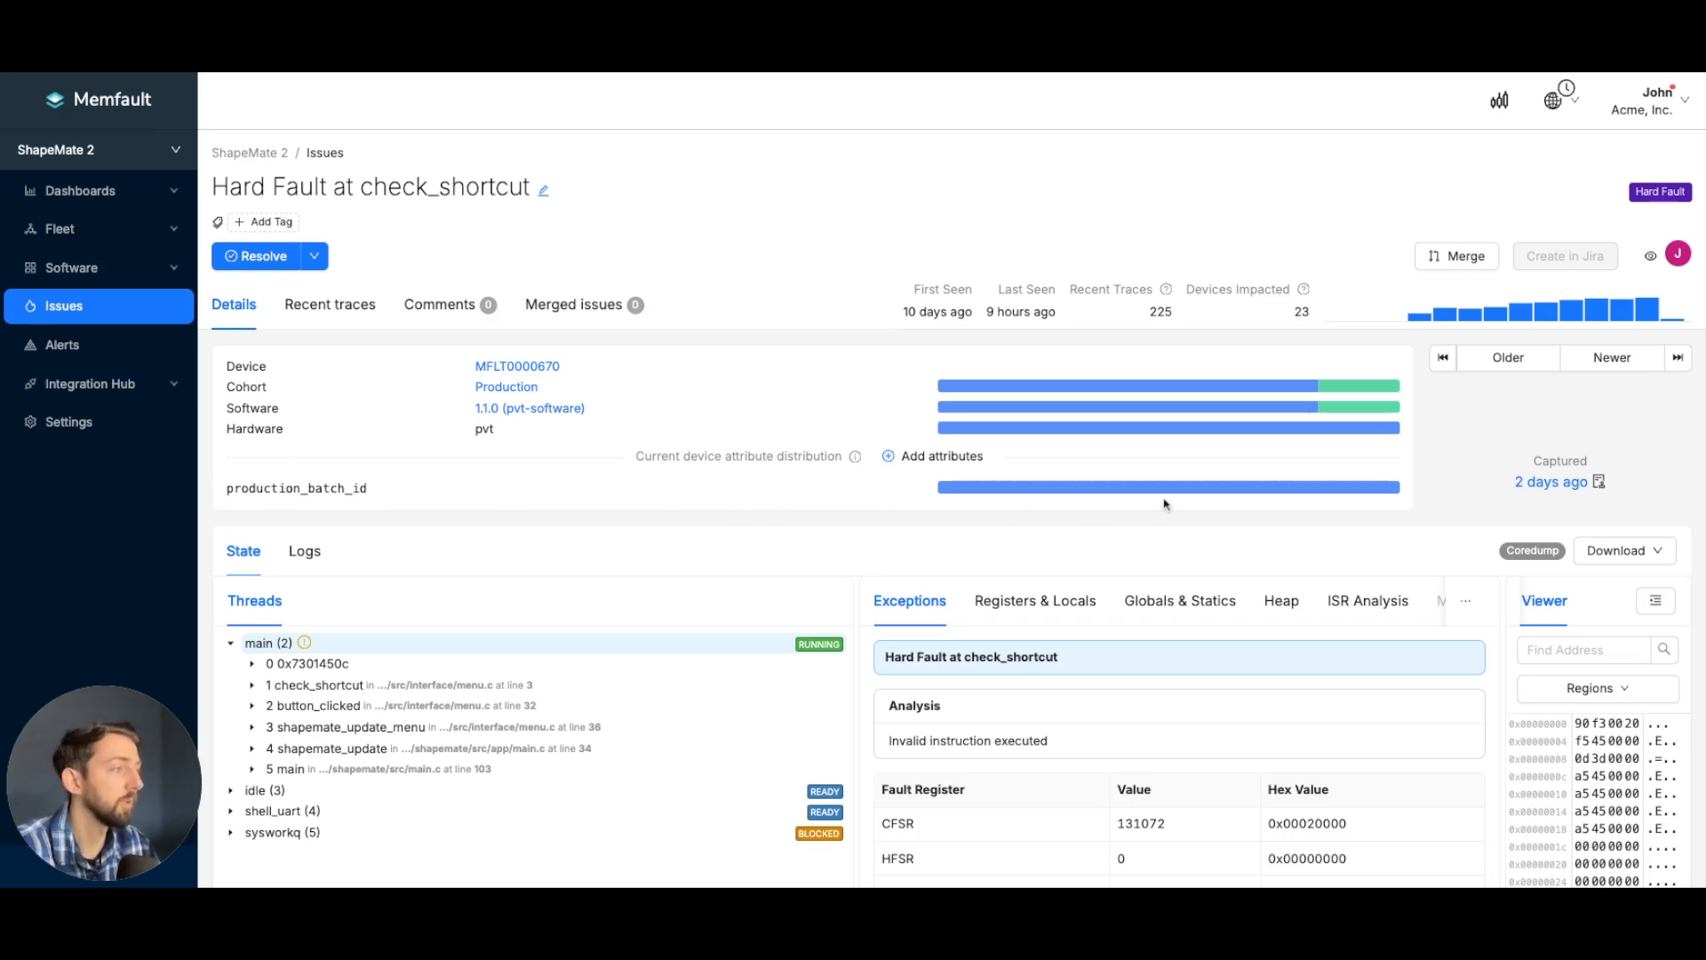
mouse_move(1162, 491)
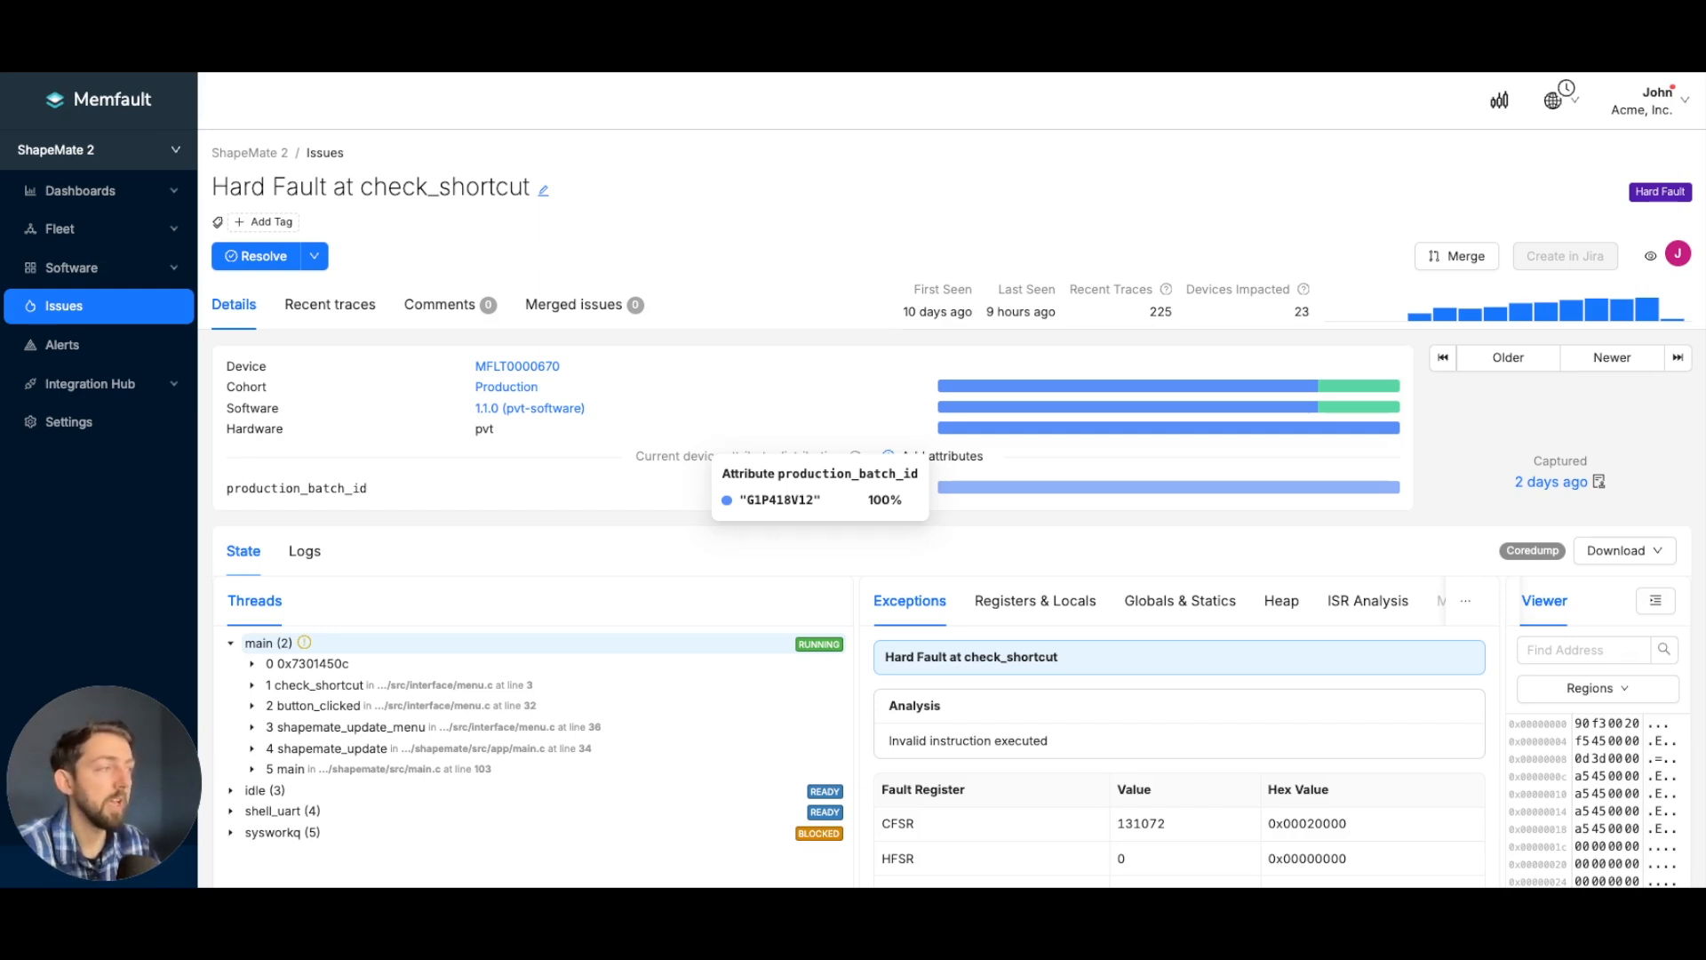
mouse_move(1150, 414)
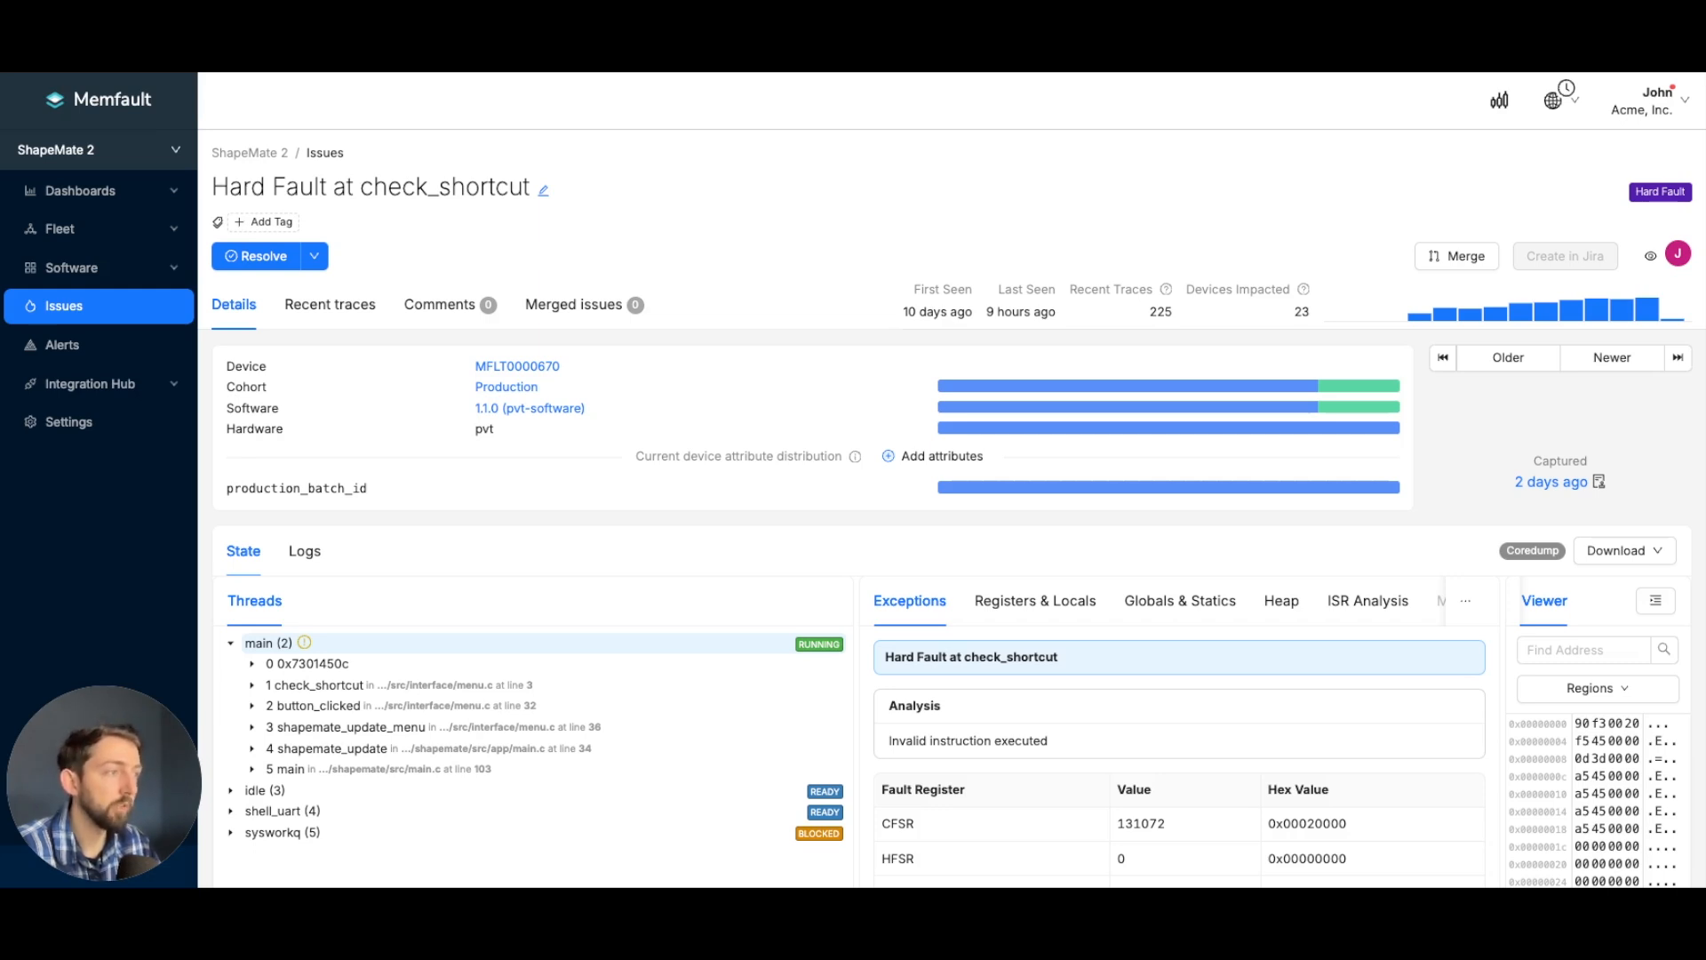
mouse_move(1035, 495)
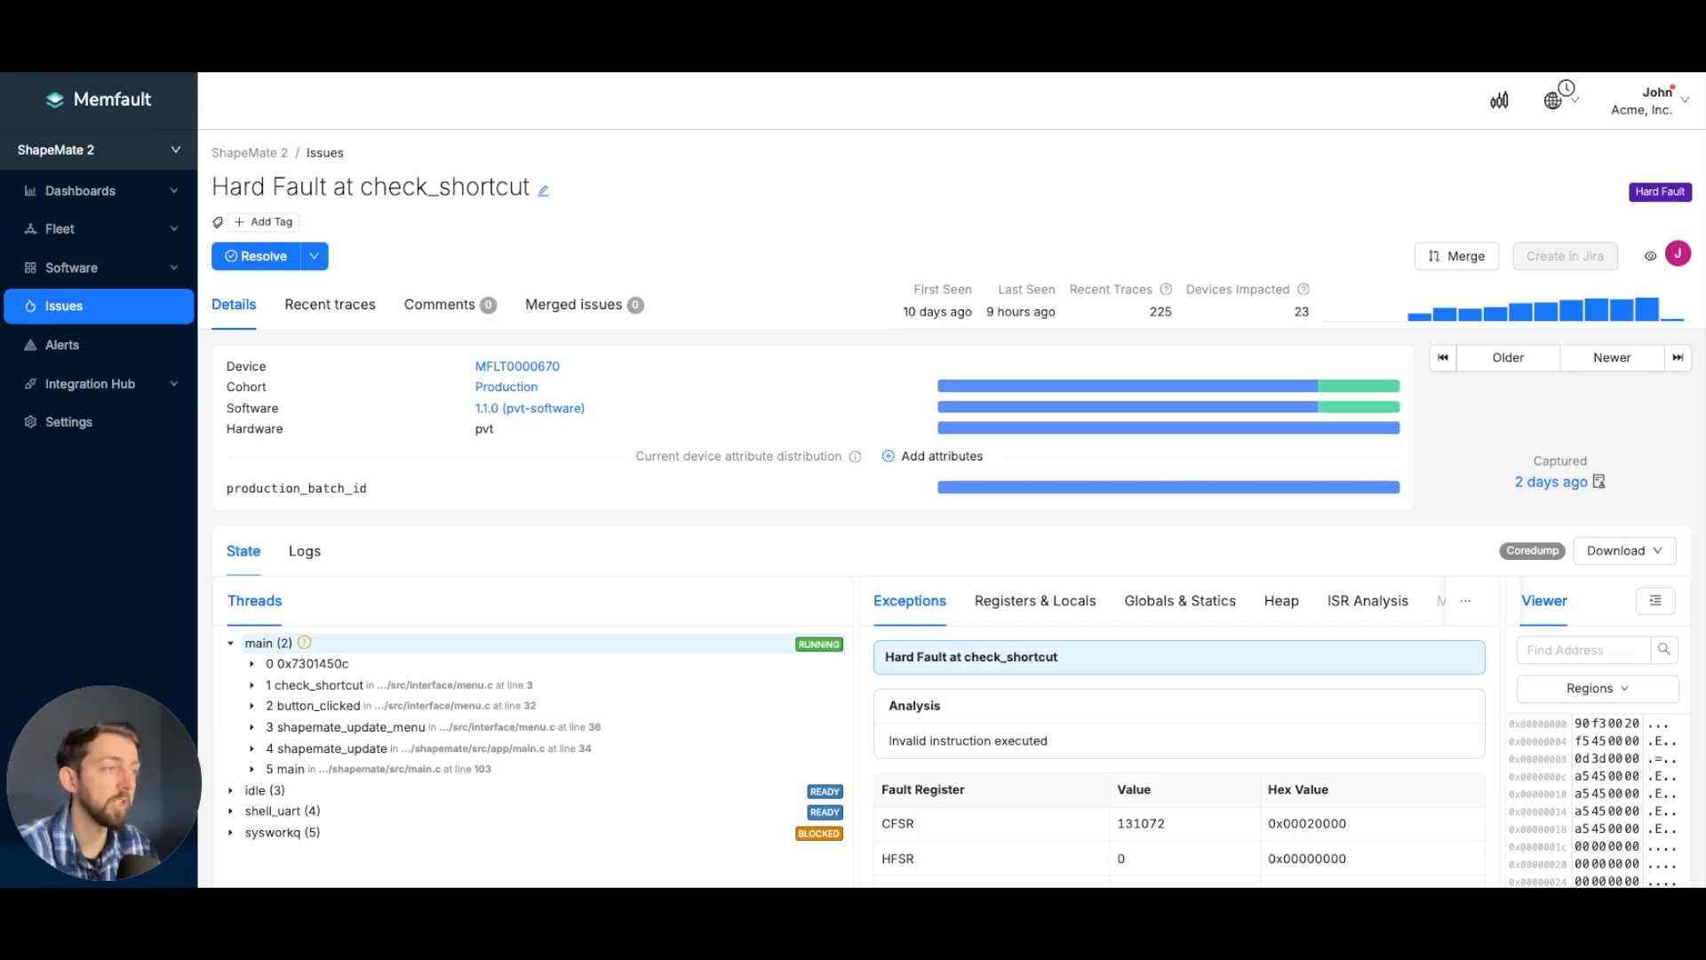
scroll(951, 480, down, 1)
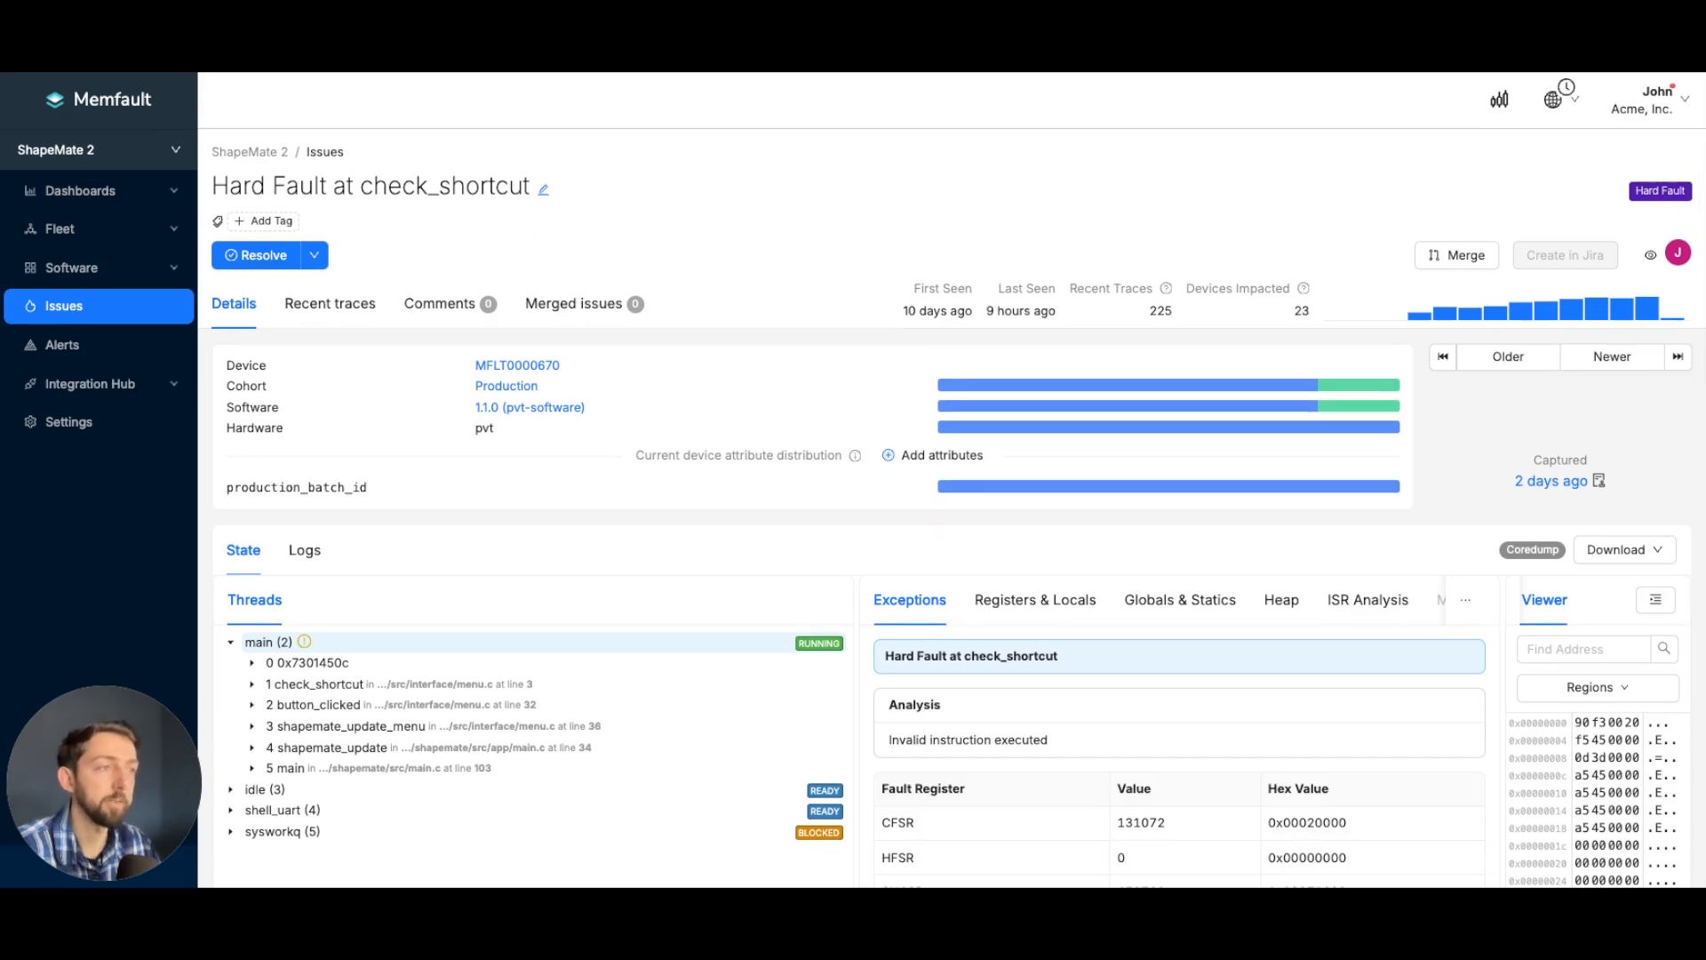